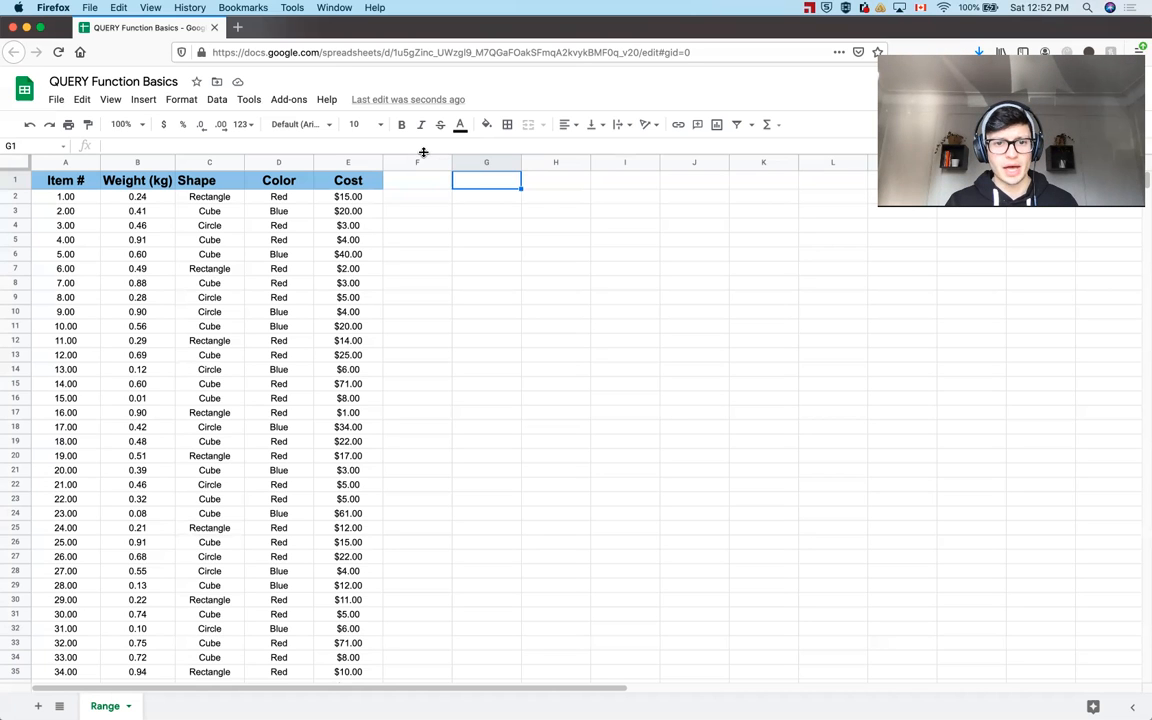
# Enlarge the formula bar and start a QUERY formula in cell G1 with columns A:E as its data range.
pyautogui.moveTo(424, 180); pyautogui.dragTo(425, 239)
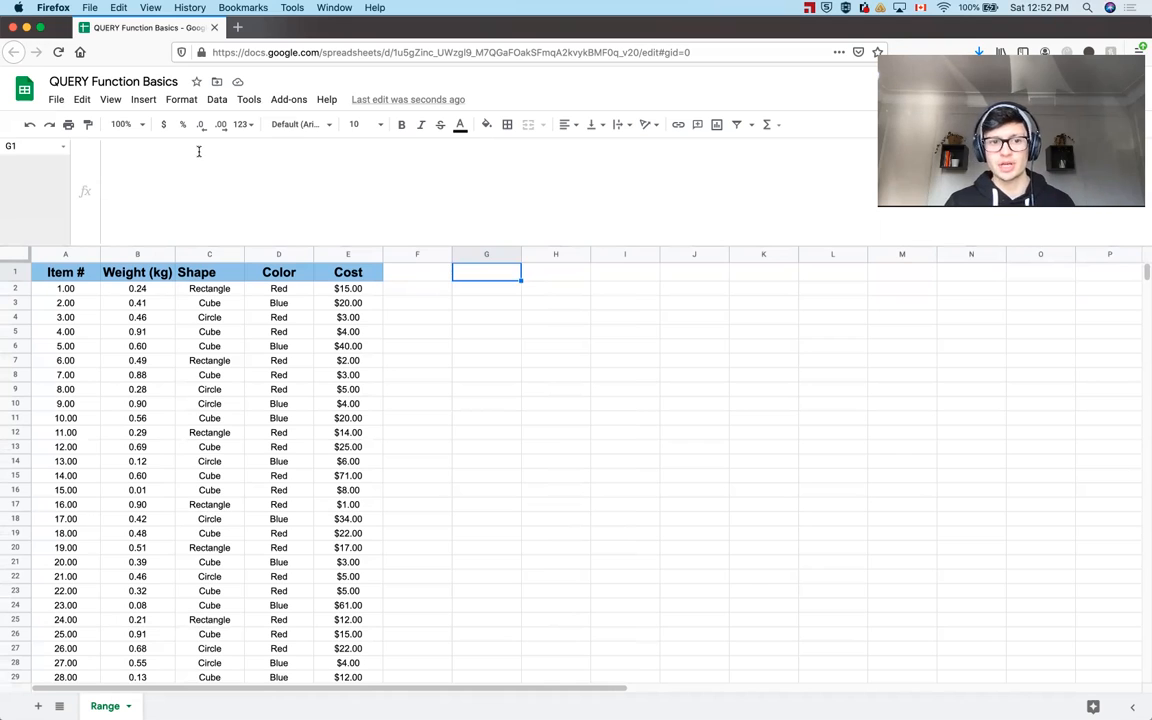
pyautogui.click(223, 152)
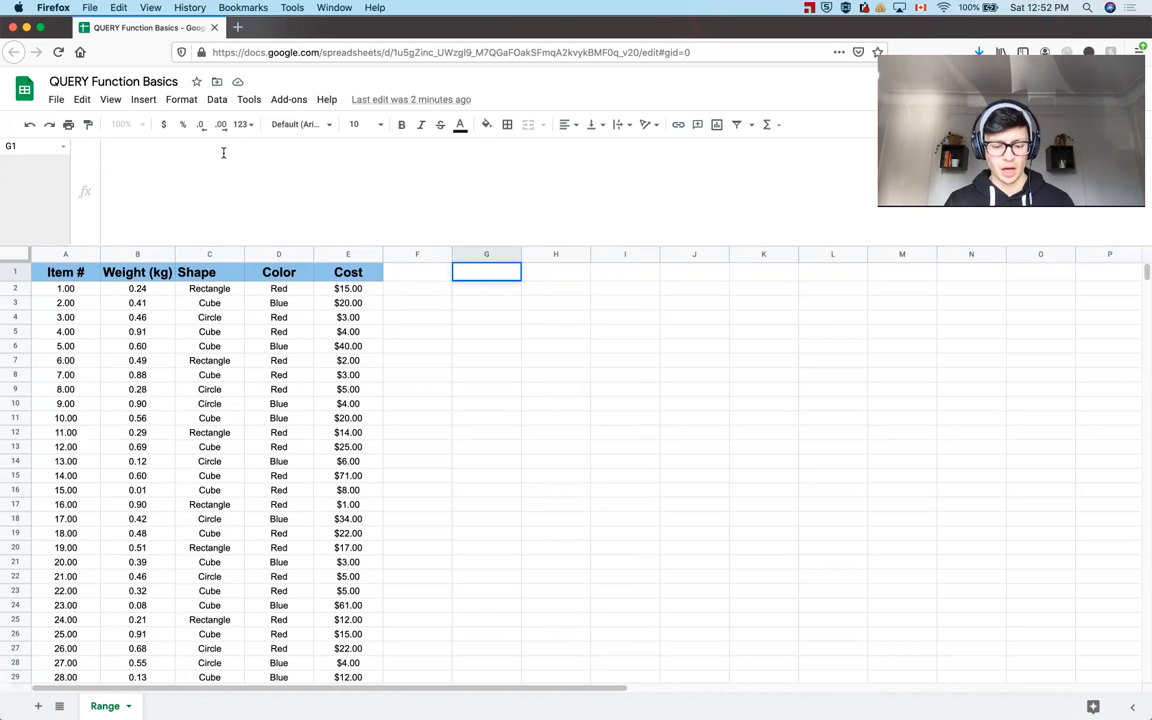
pyautogui.write('=')
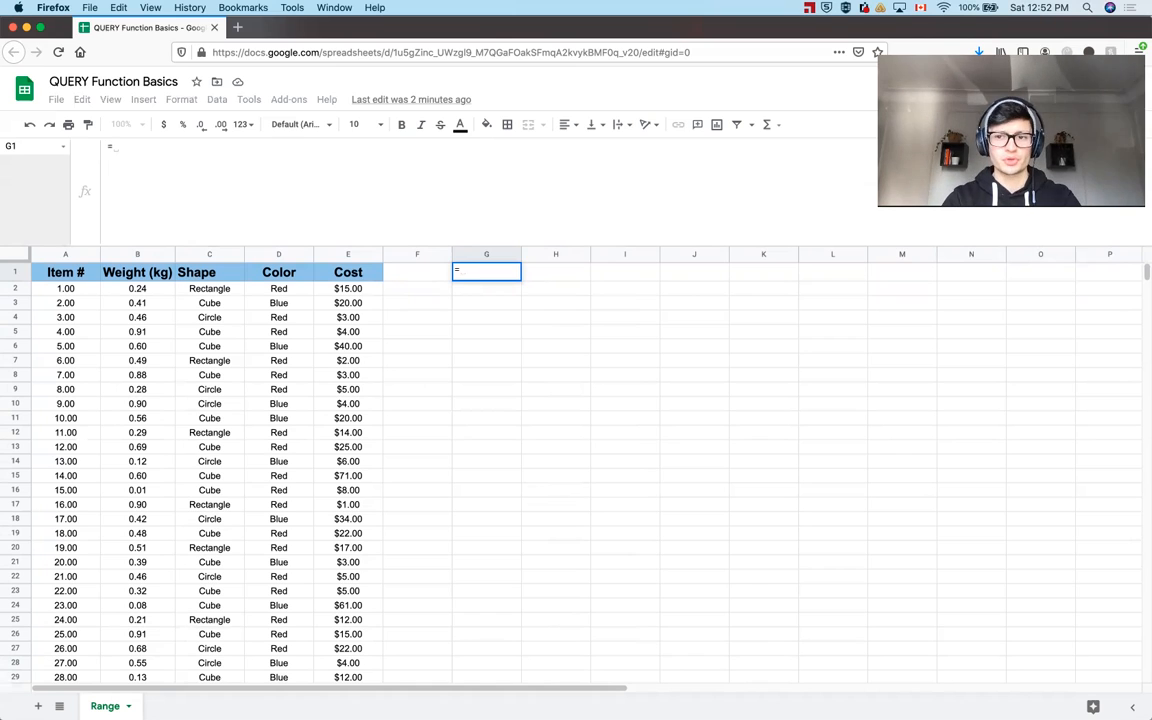
pyautogui.write('QUERY')
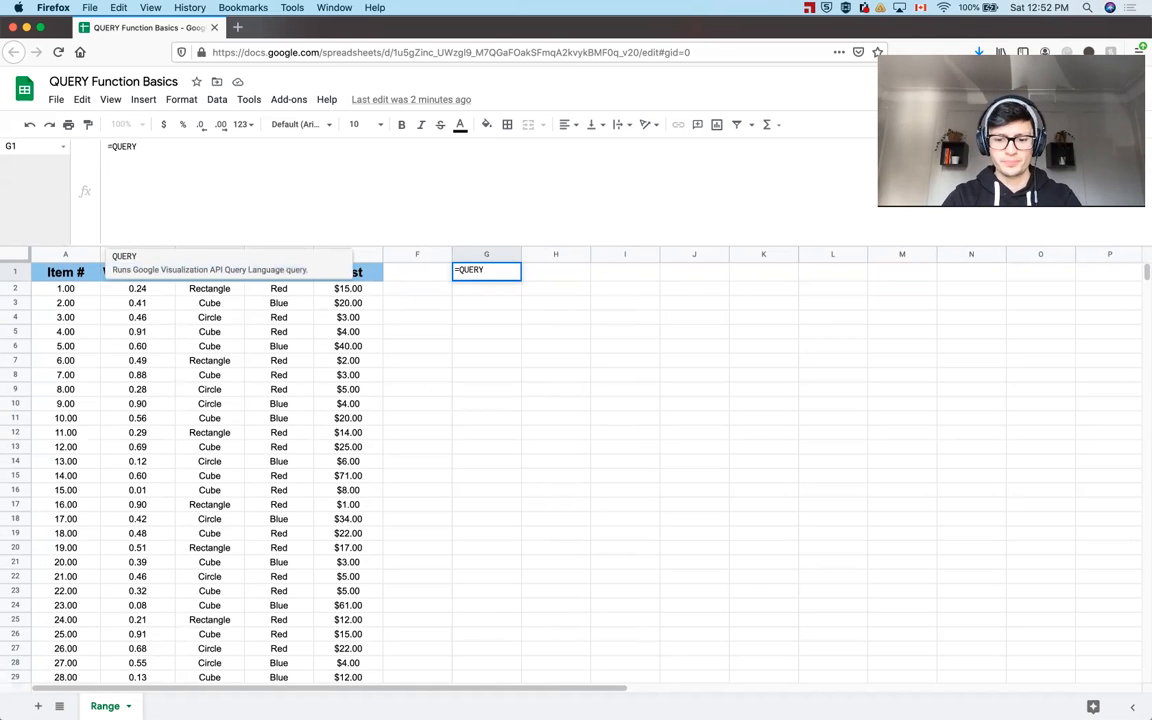
pyautogui.write('(')
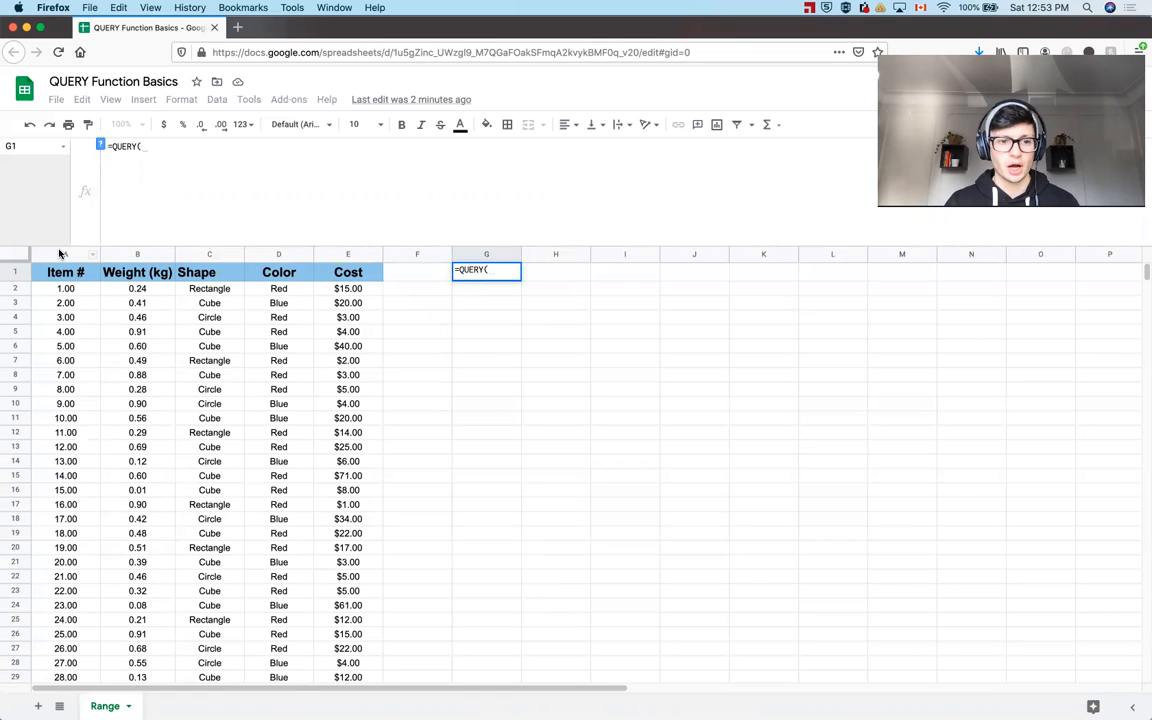
pyautogui.moveTo(59, 253); pyautogui.dragTo(348, 260)
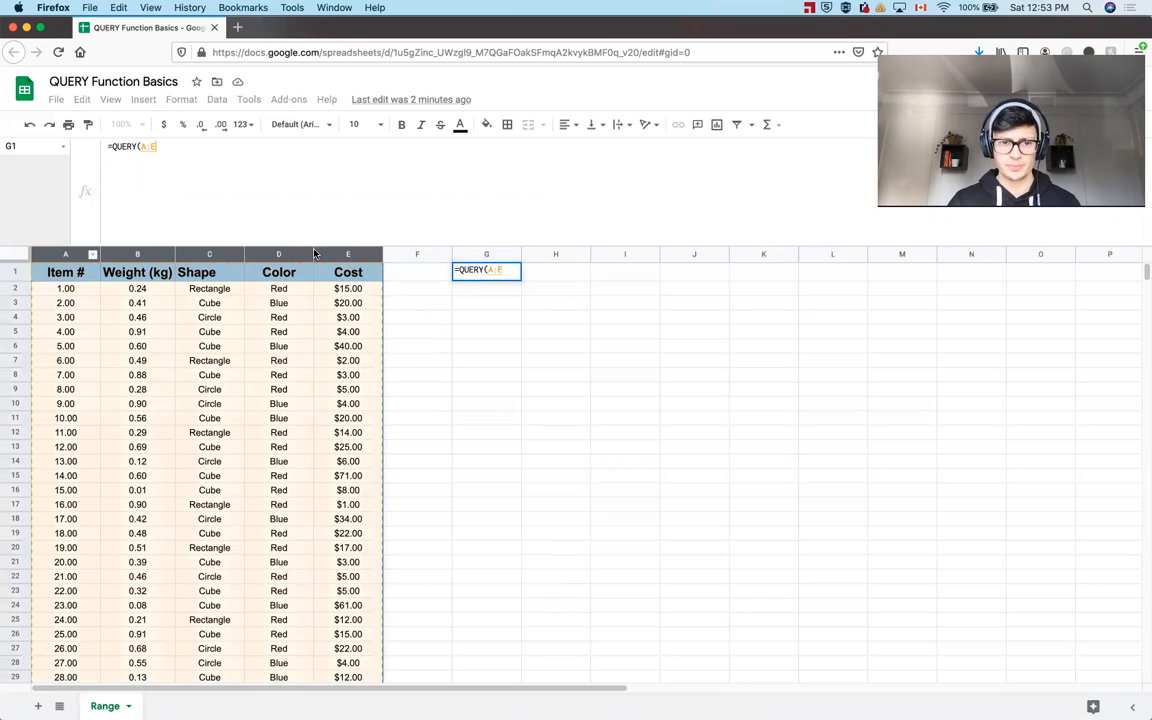
pyautogui.write(',')
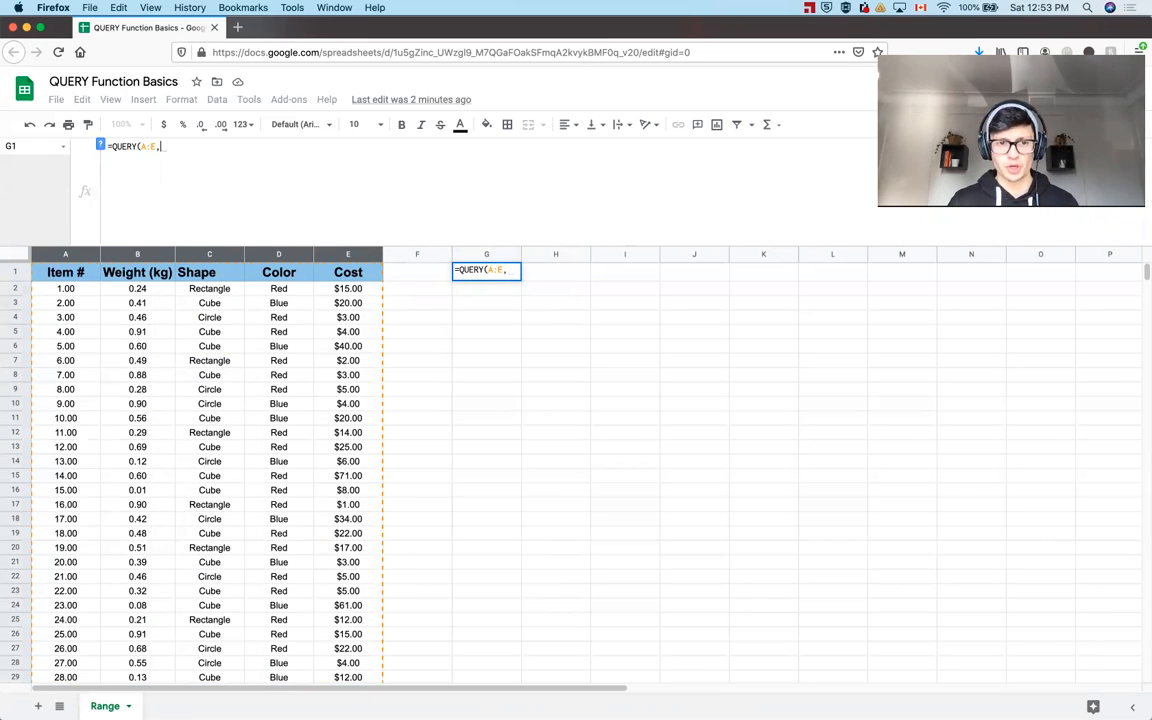
# Complete the G1 formula with the quoted query SELECT *, putting the statement and the closing quote on separate lines, and enter it.
pyautogui.write('"')
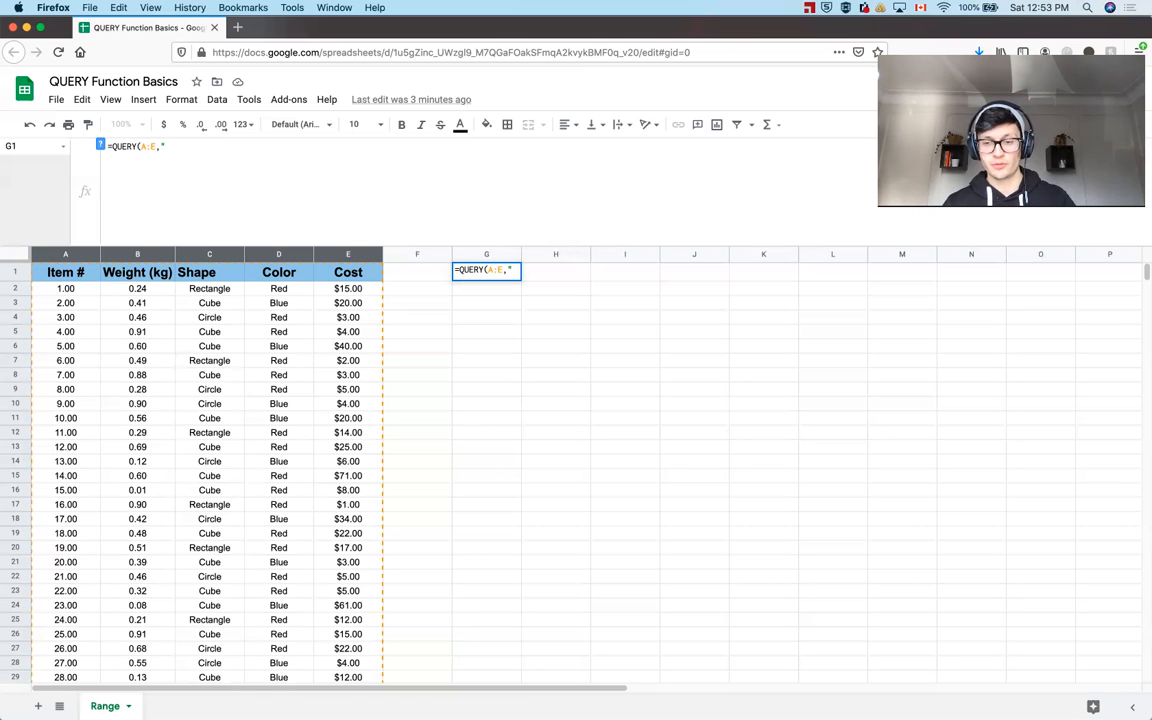
pyautogui.hotkey('ctrl', 'Return')
pyautogui.write('SELECT')
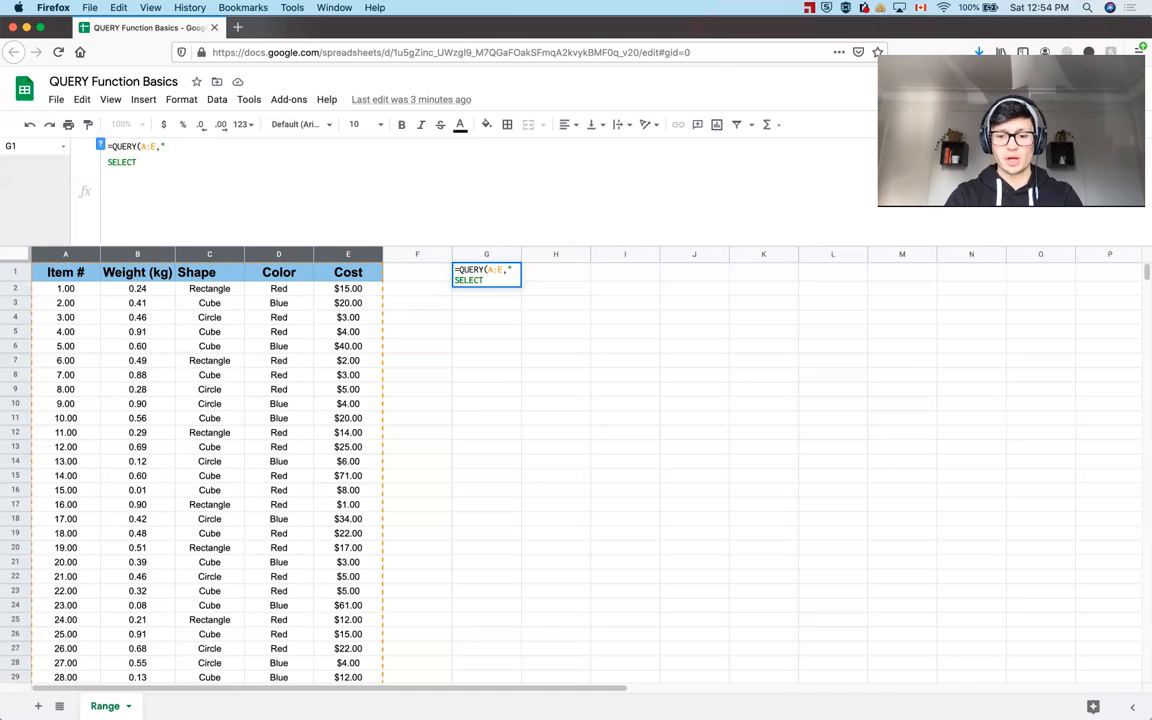
pyautogui.write('*')
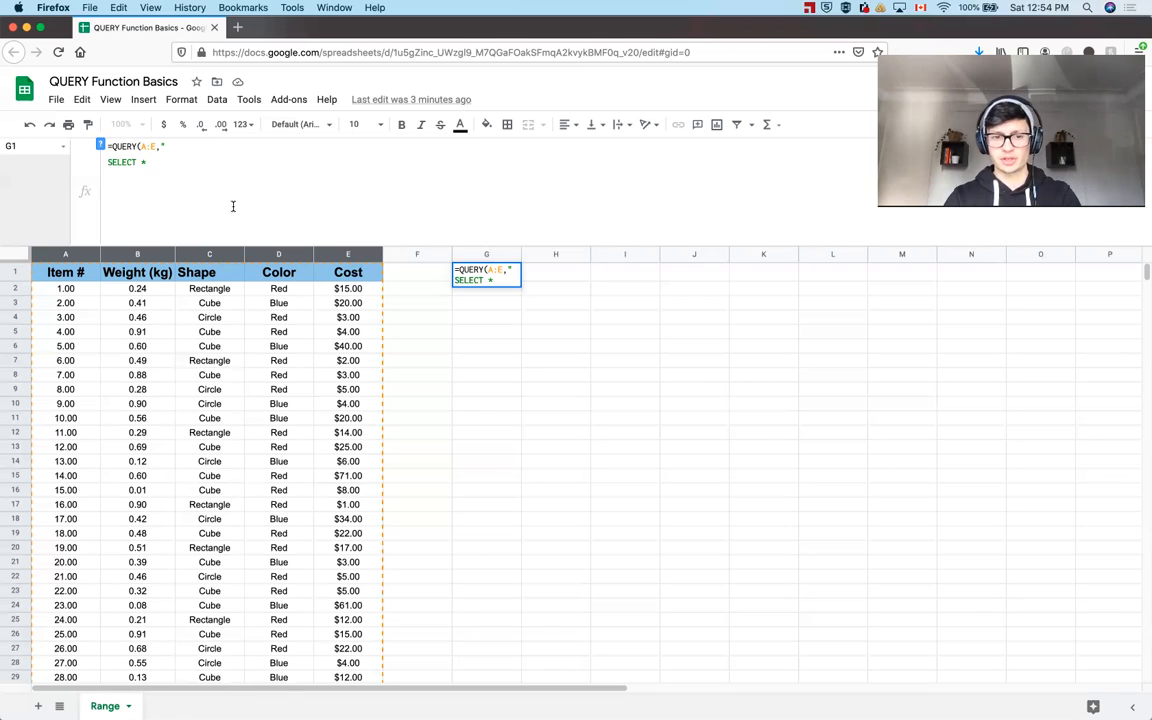
pyautogui.write('"')
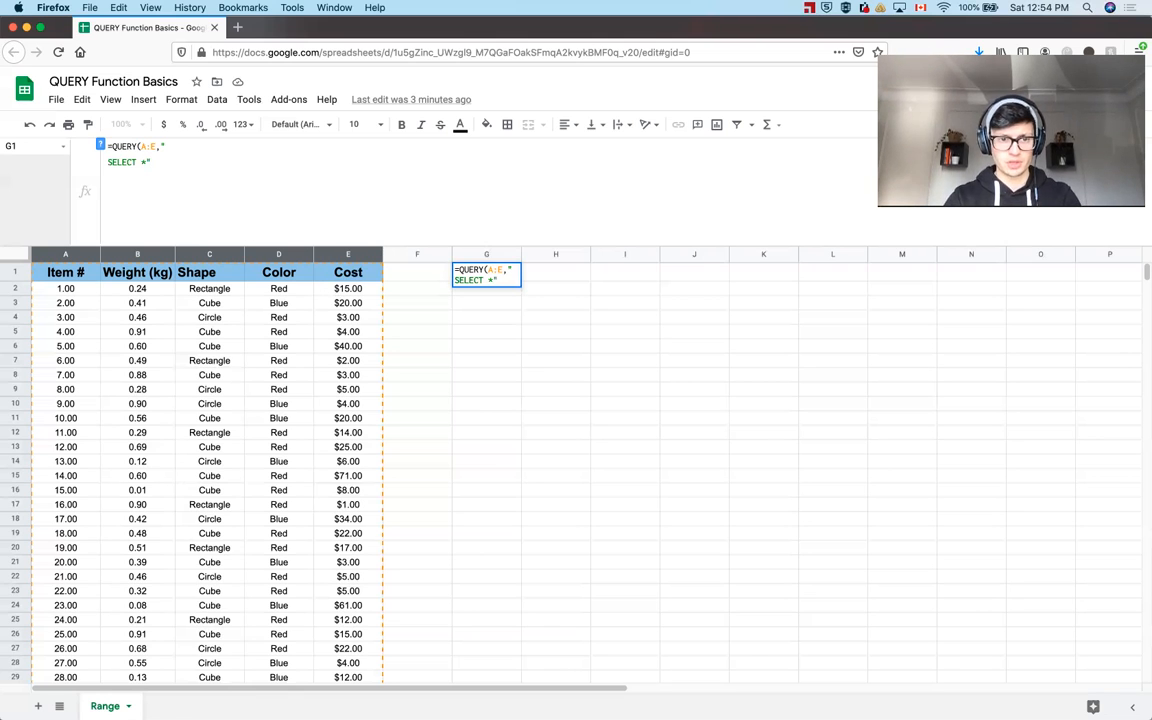
pyautogui.write(')')
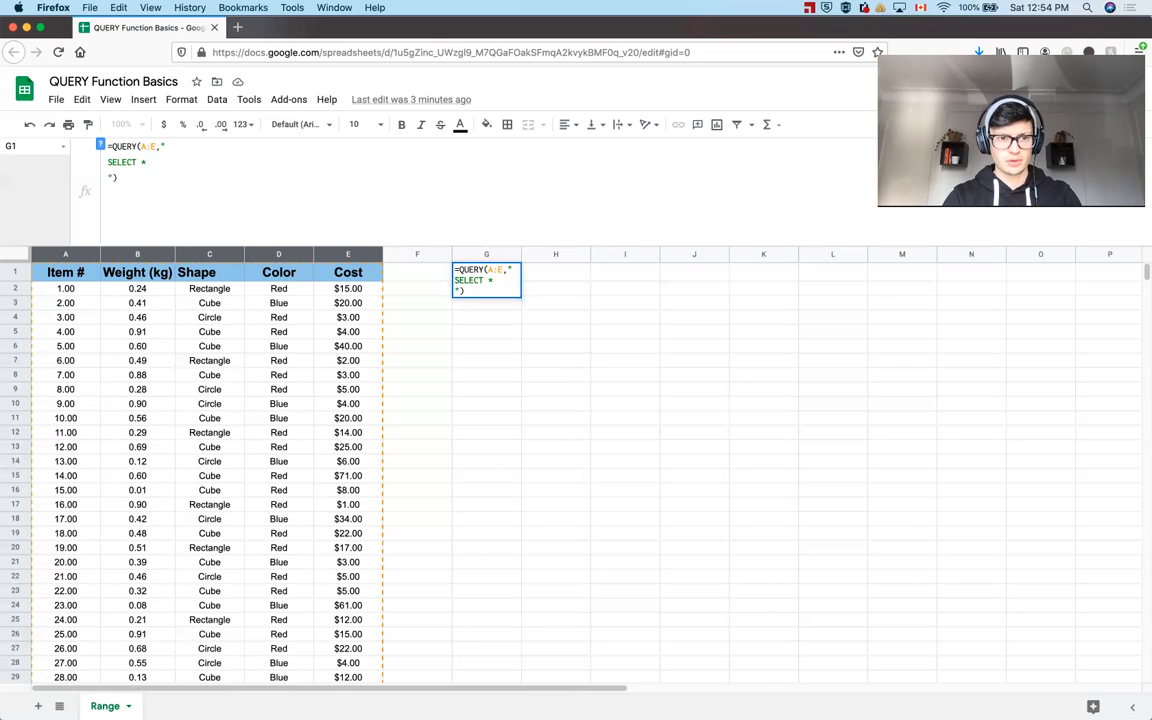
pyautogui.press('Return')
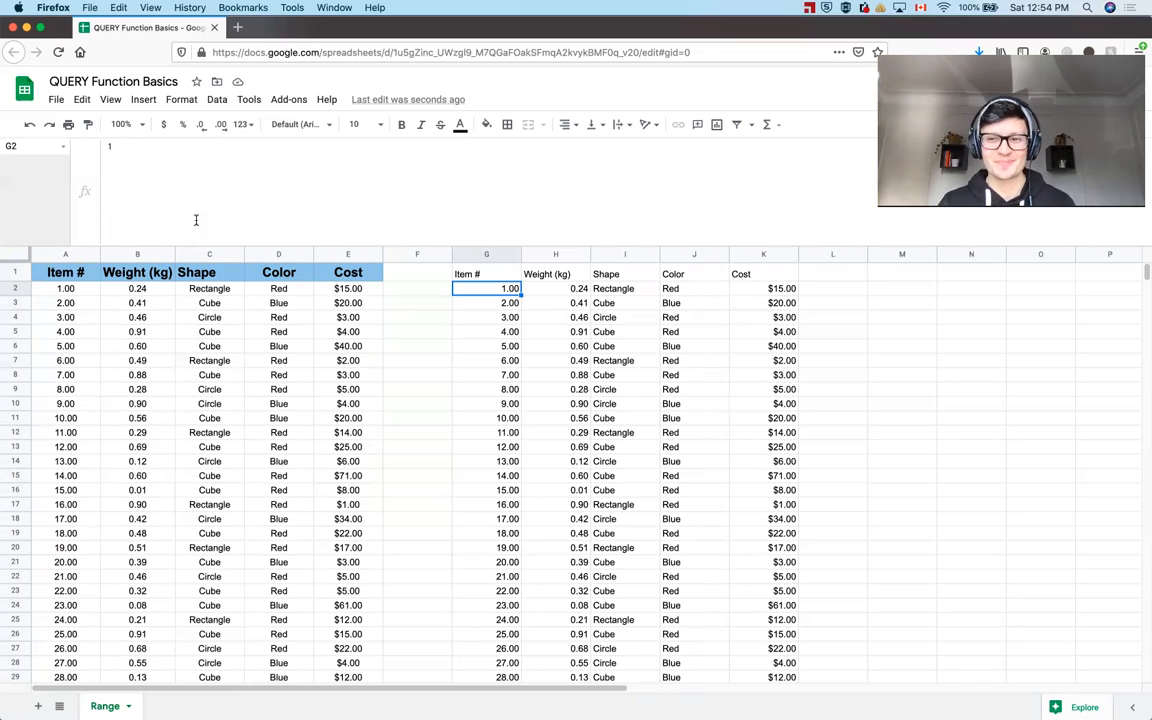
# Copy the whole QUERY formula from G1 into cell A1 of a new sheet.
pyautogui.click(487, 273)
pyautogui.click(86, 170)
pyautogui.press('super+c')
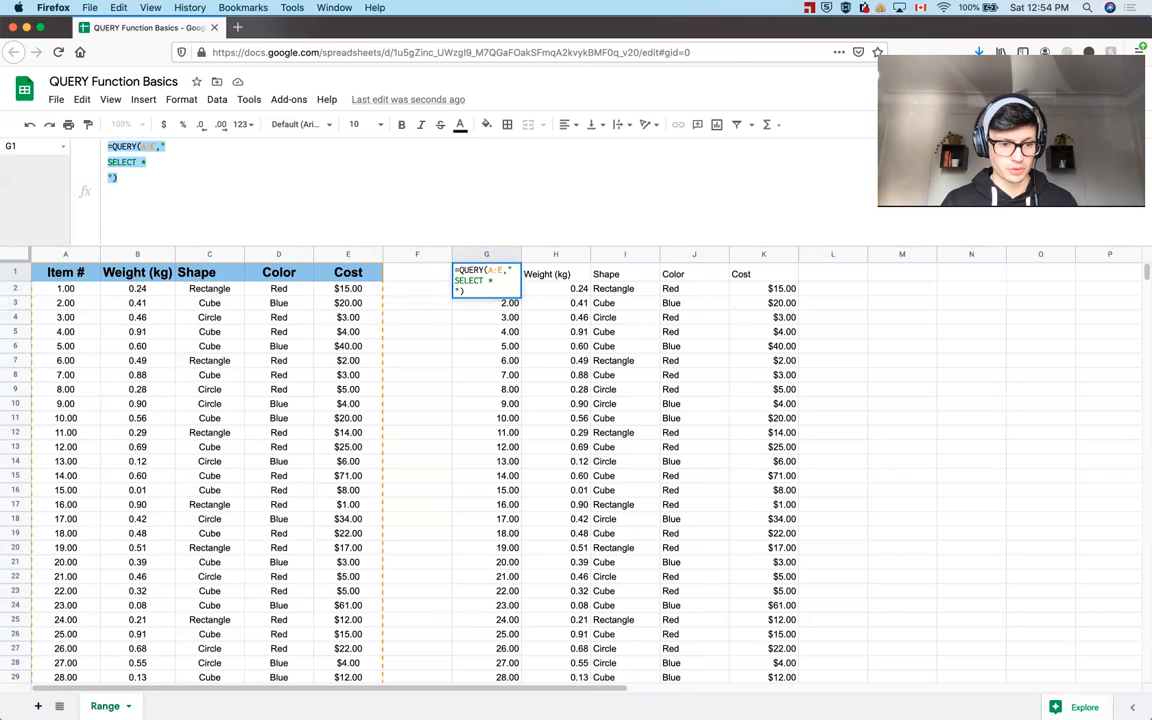
pyautogui.click(38, 706)
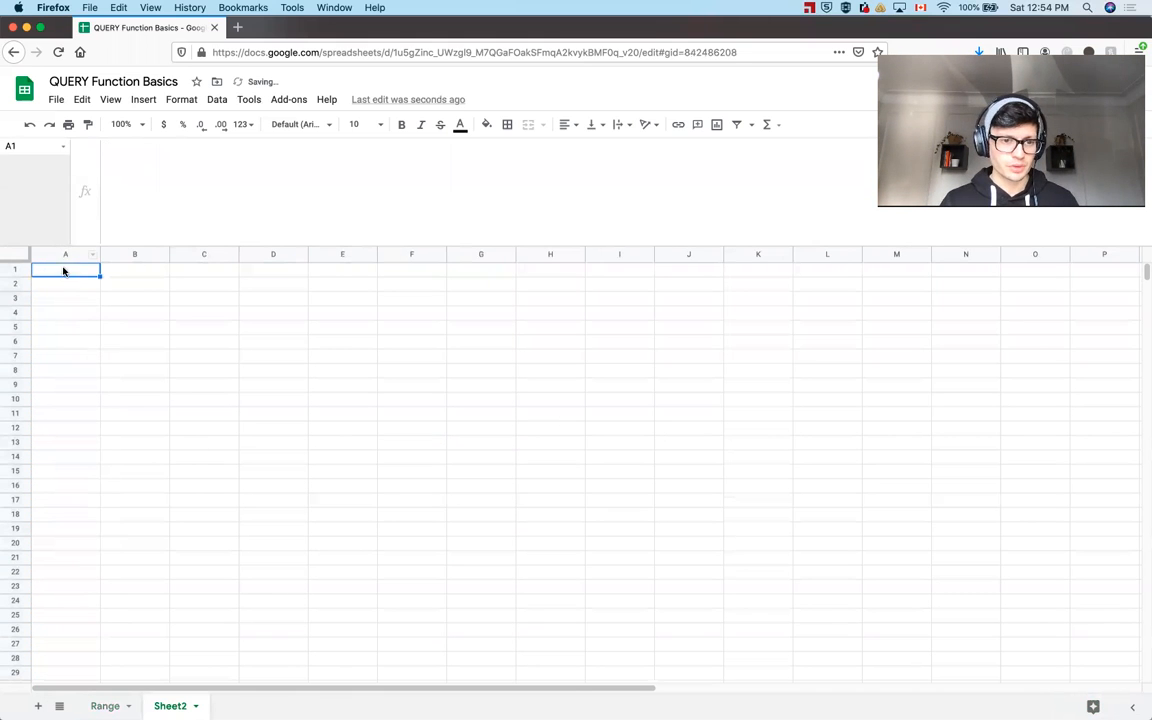
pyautogui.click(149, 185)
pyautogui.press('super+v')
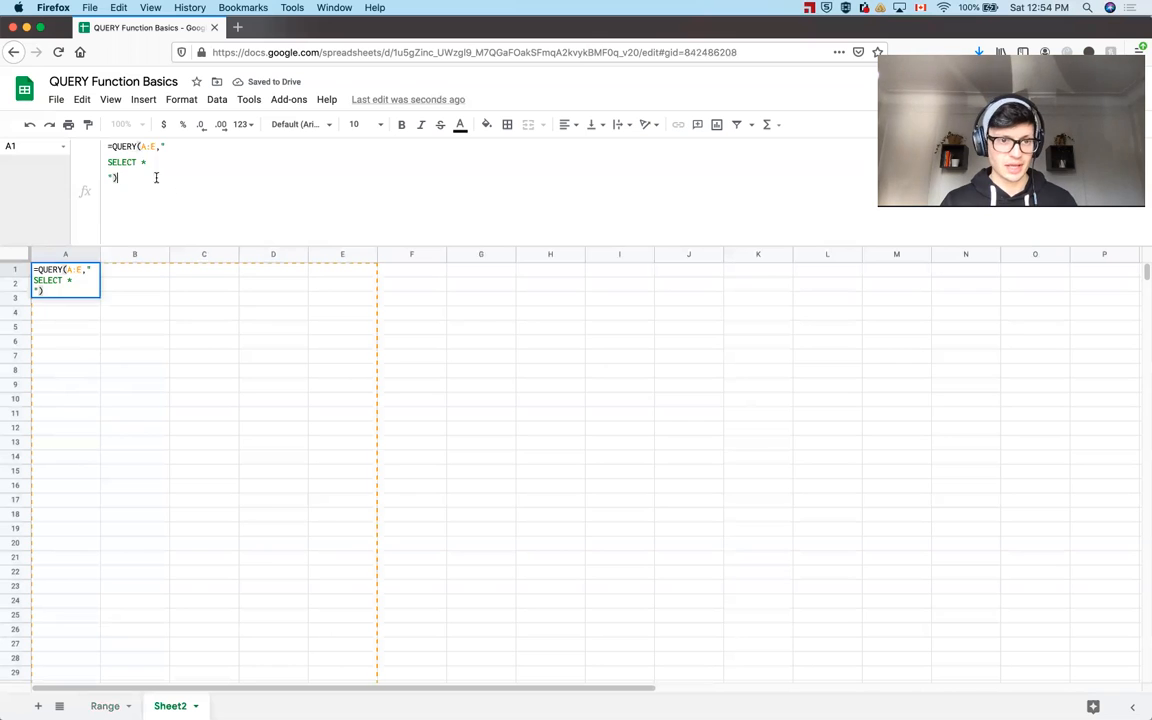
# Change the data range of the new sheet's QUERY formula to Range!A:E and enter it.
pyautogui.press('BackSpace')
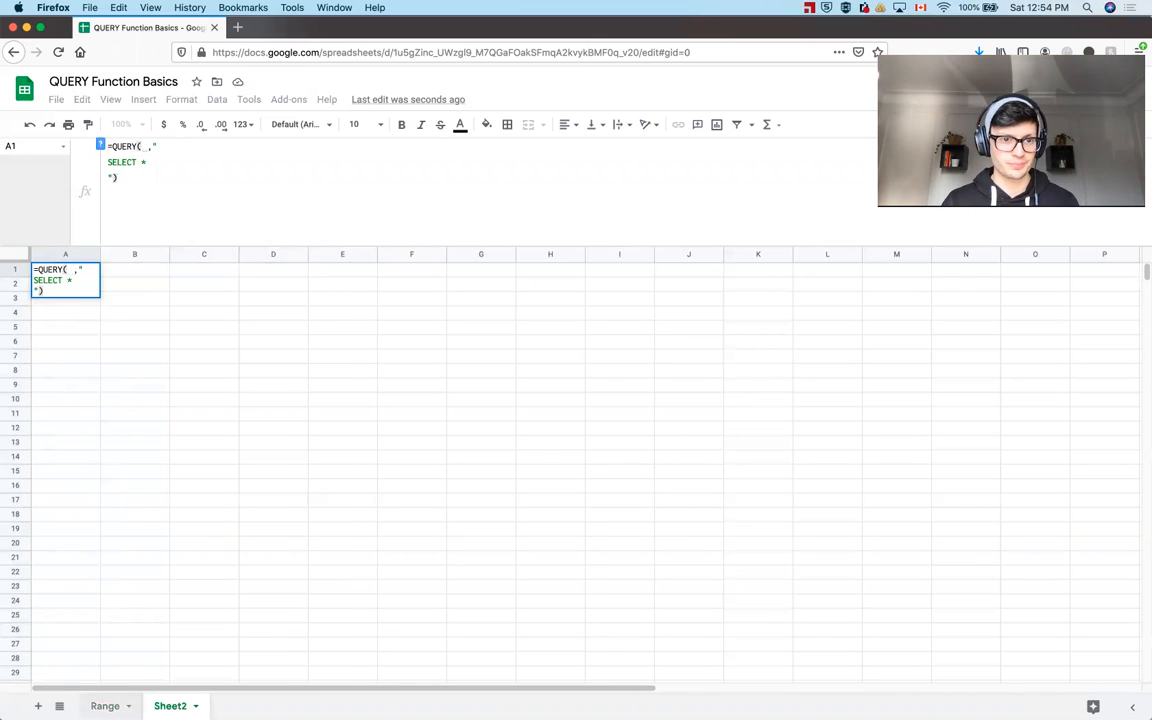
pyautogui.click(106, 706)
pyautogui.click(92, 256)
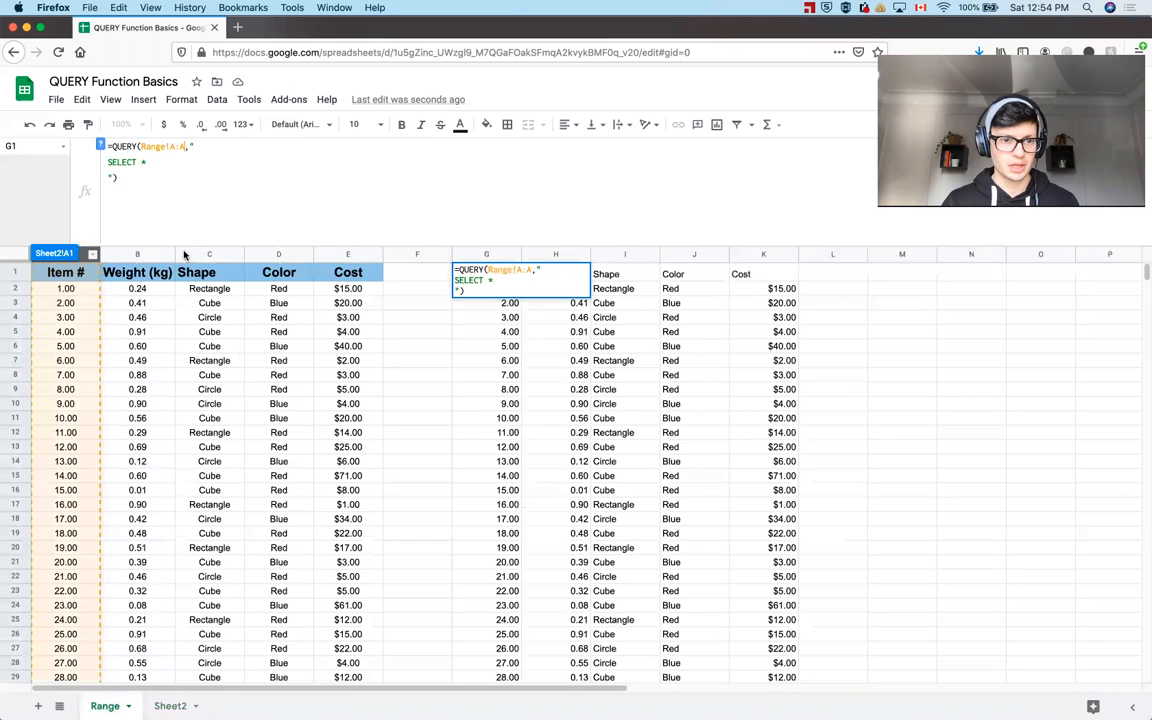
pyautogui.press('Return')
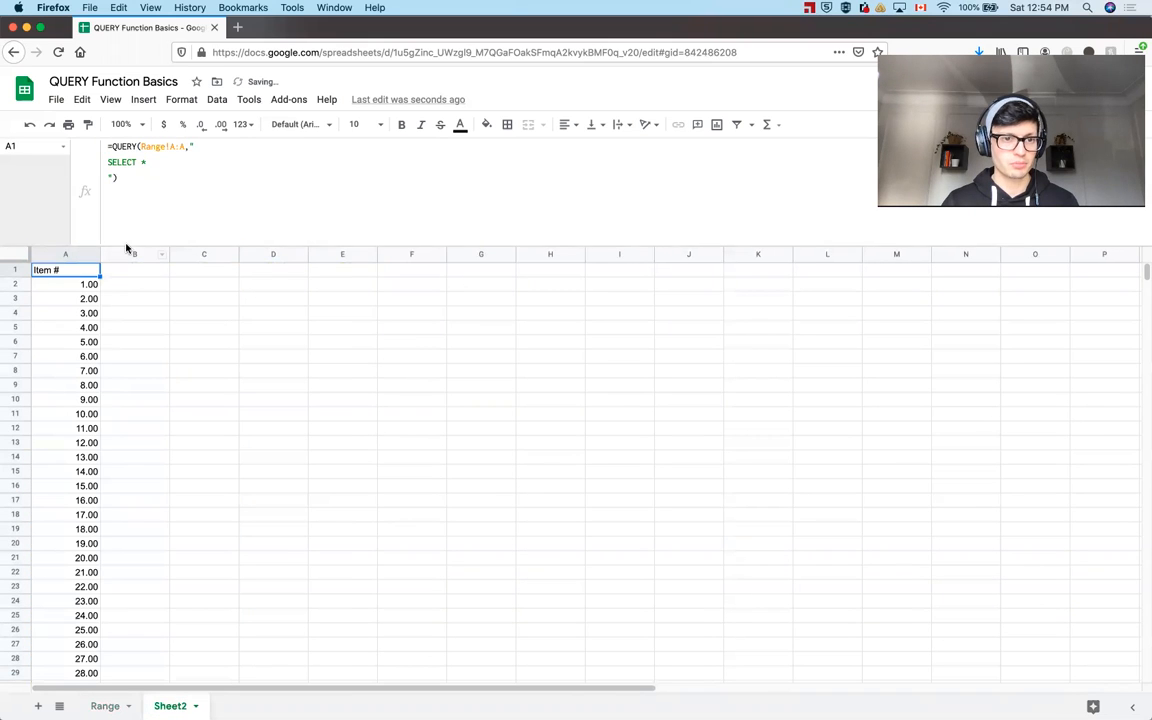
pyautogui.click(185, 146)
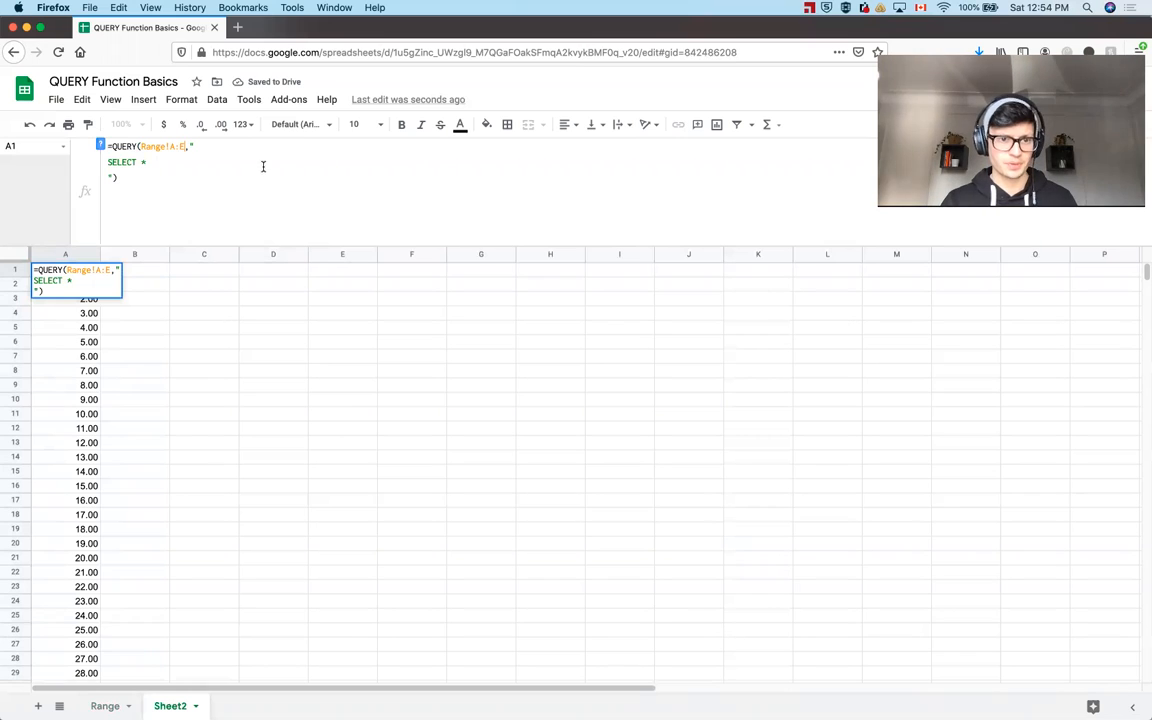
pyautogui.press('Return')
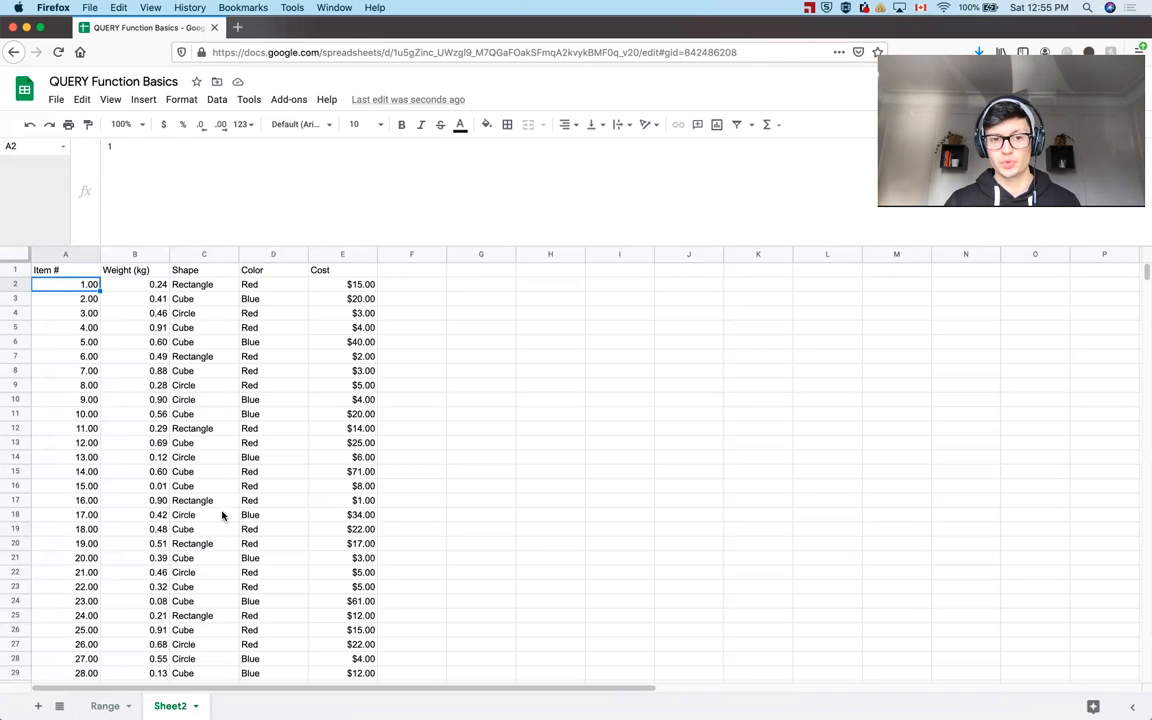
# Add the line WHERE A > 15 below SELECT * in the G1 query on the Range sheet and enter it.
pyautogui.scroll(-10, 223, 512)
pyautogui.scroll(8, 222, 510)
pyautogui.scroll(3, 222, 510)
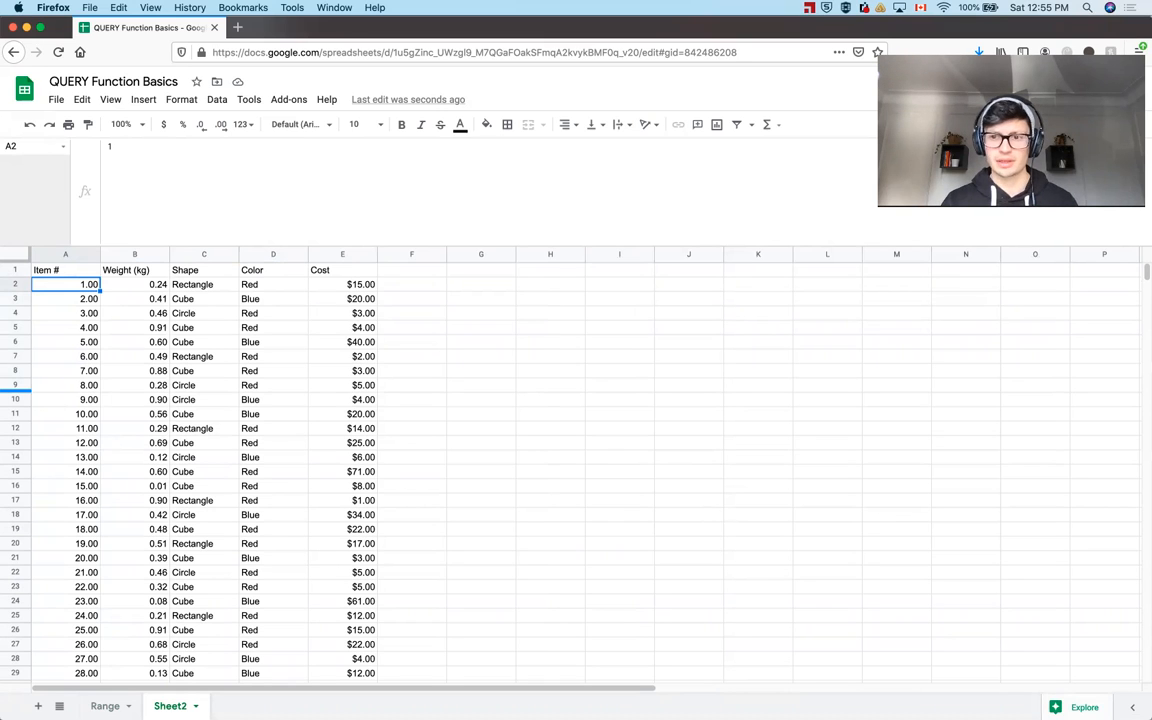
pyautogui.click(105, 706)
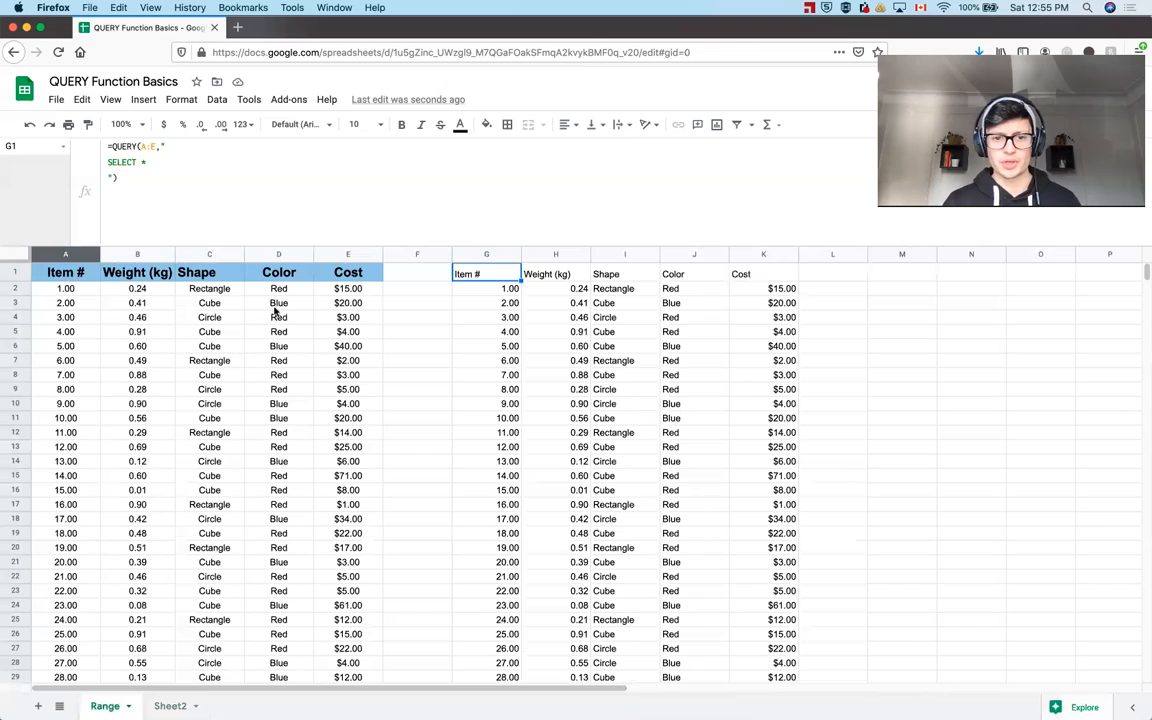
pyautogui.click(153, 160)
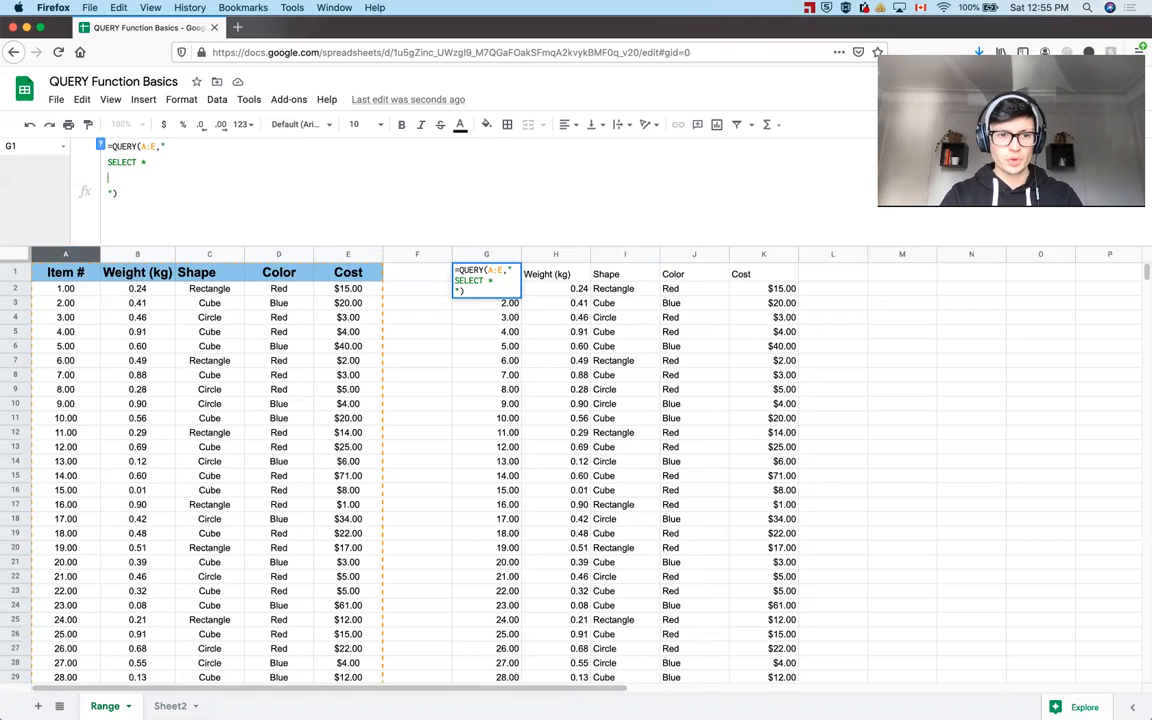
pyautogui.hotkey('alt', 'Return')
pyautogui.write('WHERE')
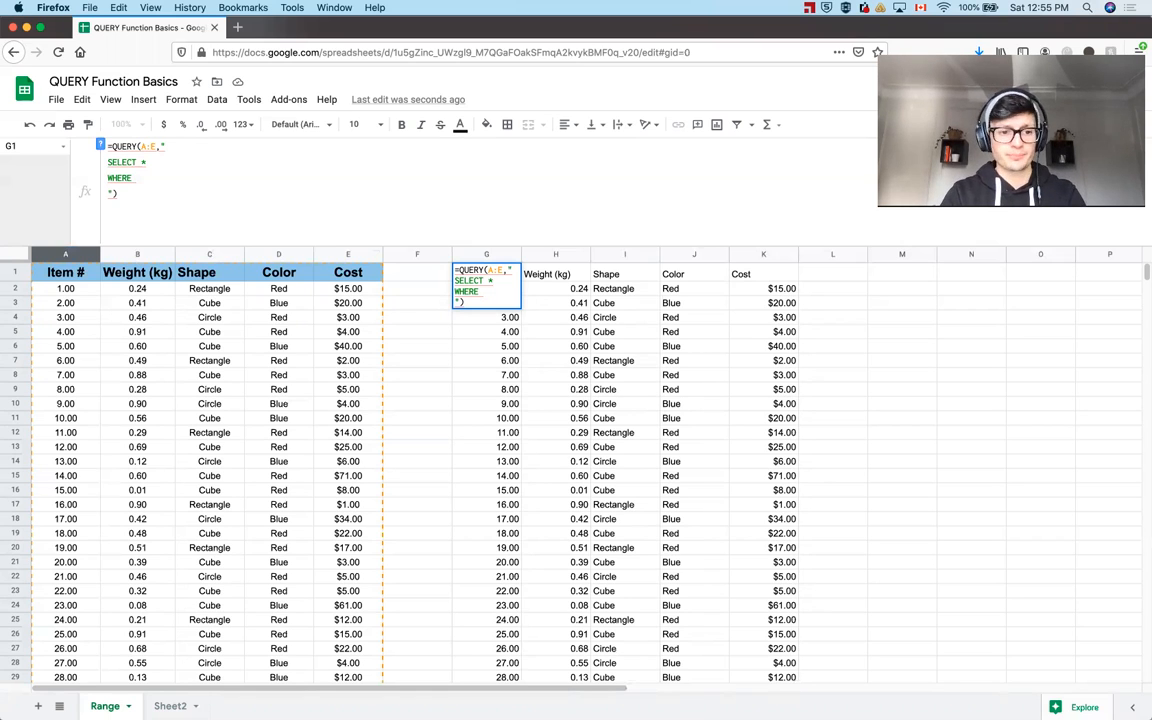
pyautogui.write('A')
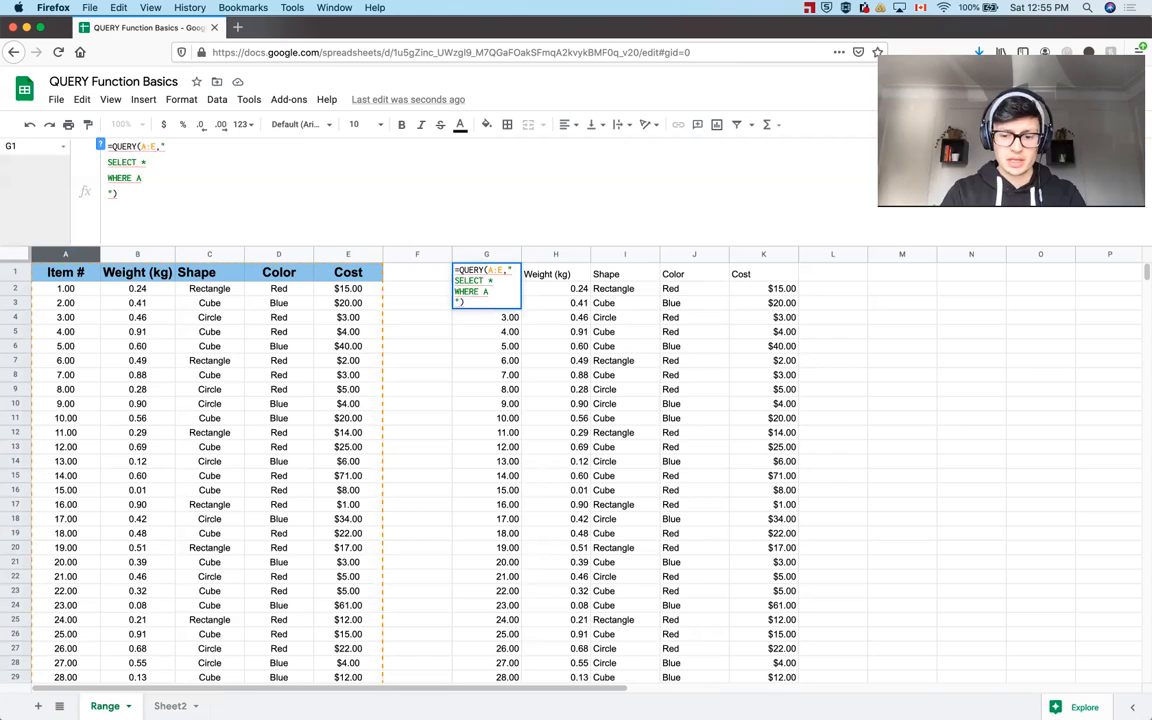
pyautogui.write(' > 15')
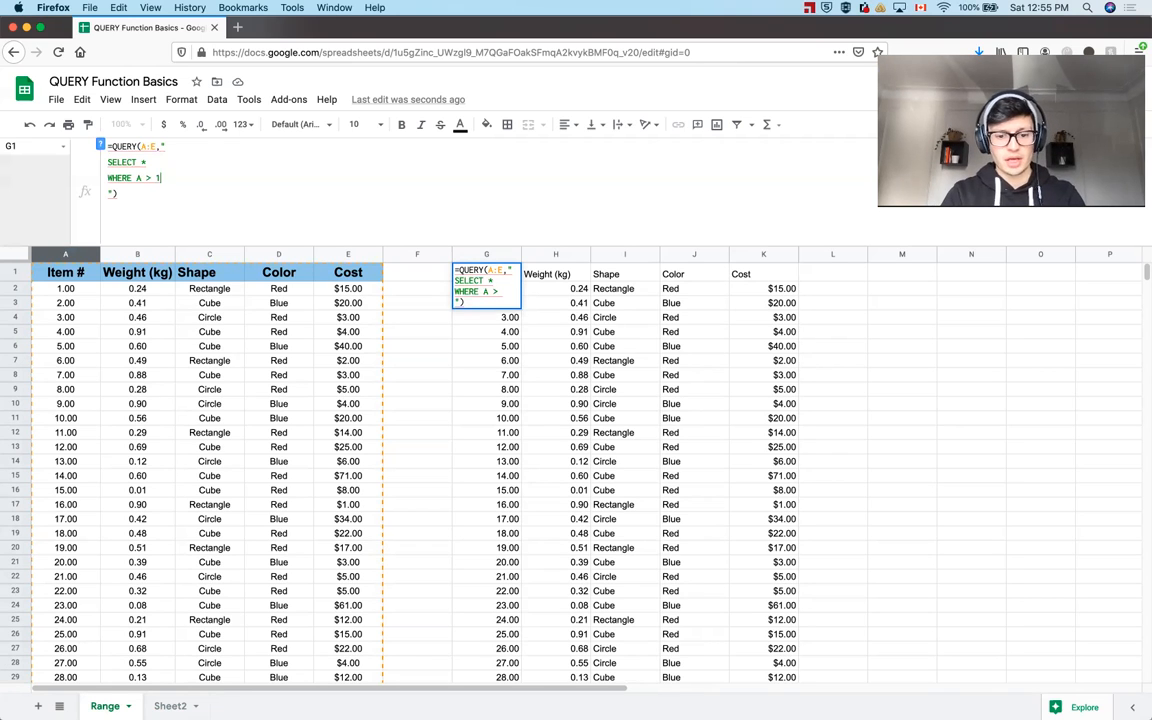
pyautogui.press('Return')
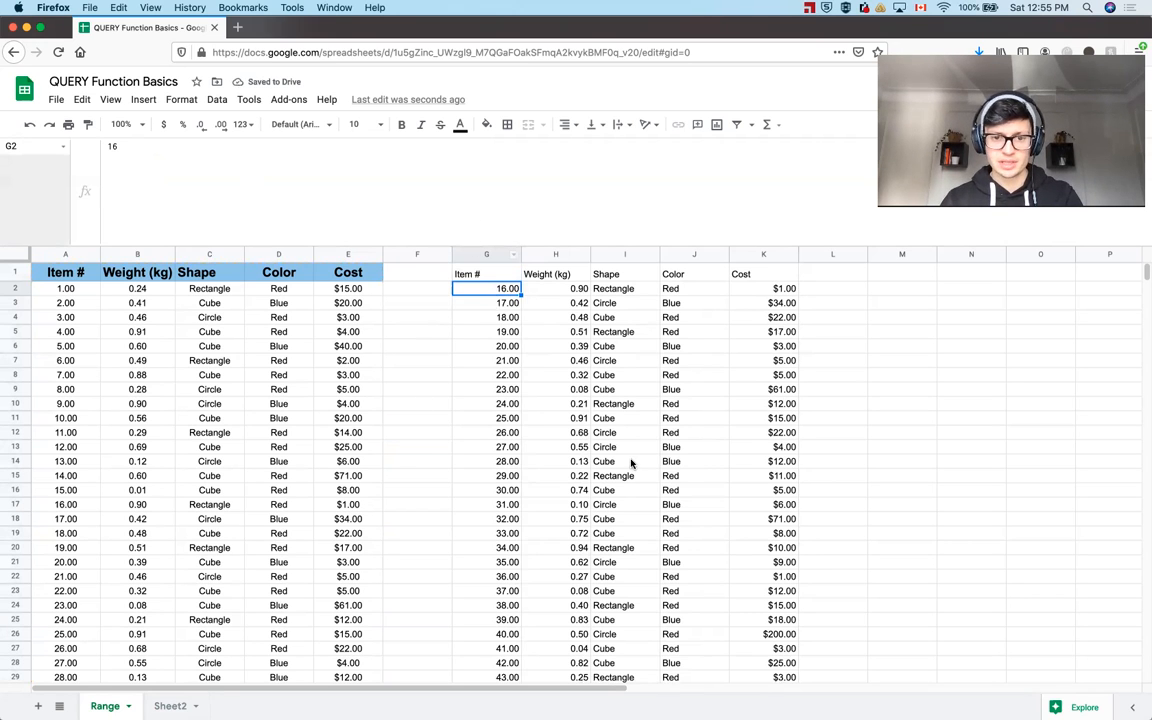
# Add the line ORDER BY A ASC below WHERE A > 15 in the G1 query.
pyautogui.scroll(-2, 491, 368)
pyautogui.scroll(3, 504, 337)
pyautogui.scroll(-1, 474, 313)
pyautogui.scroll(-8, 474, 313)
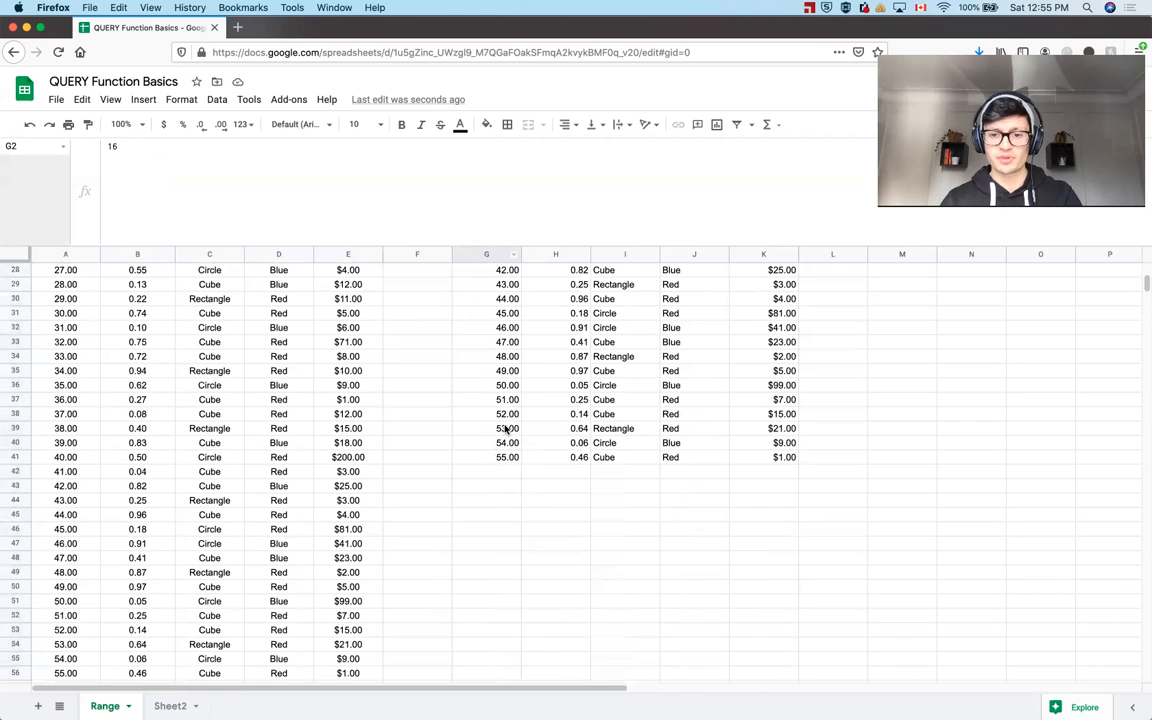
pyautogui.scroll(9, 507, 428)
pyautogui.click(460, 272)
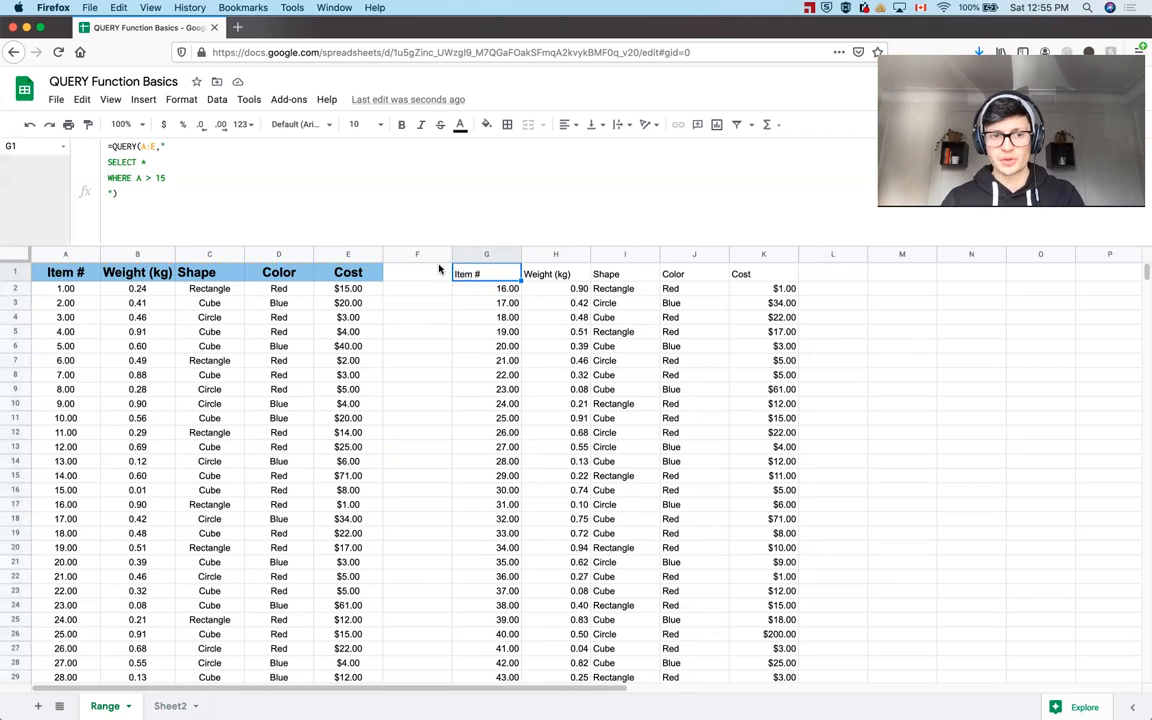
pyautogui.click(183, 177)
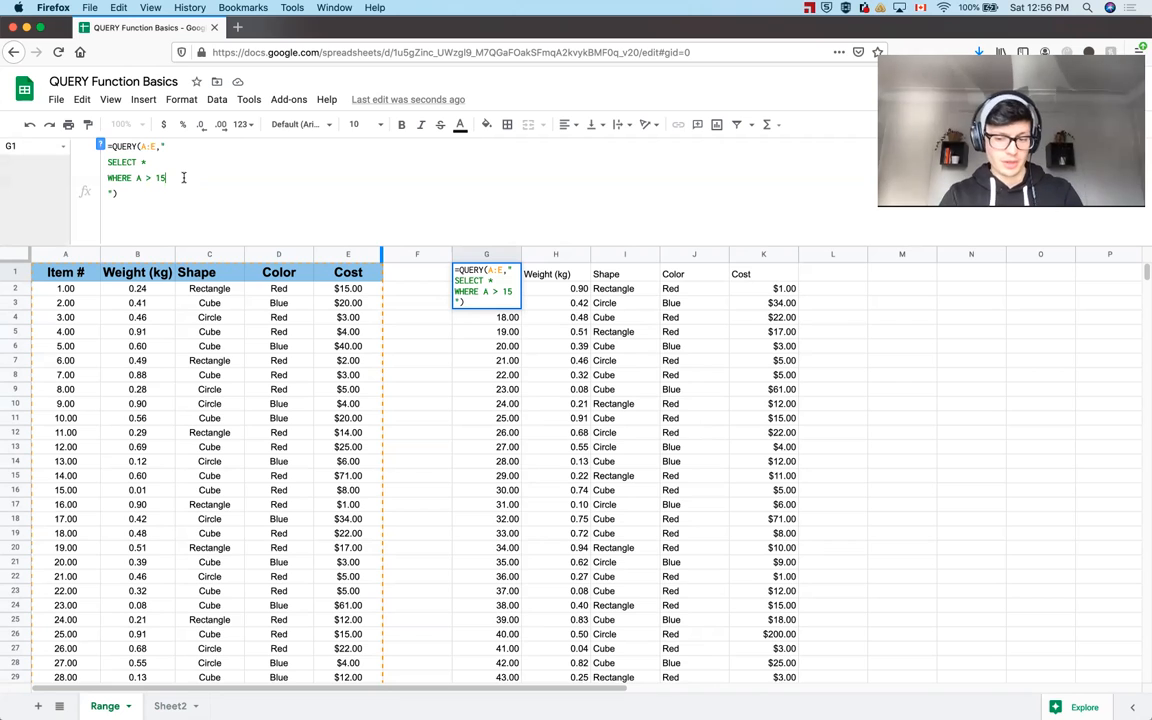
pyautogui.hotkey('alt', 'Return')
pyautogui.write('ORDER')
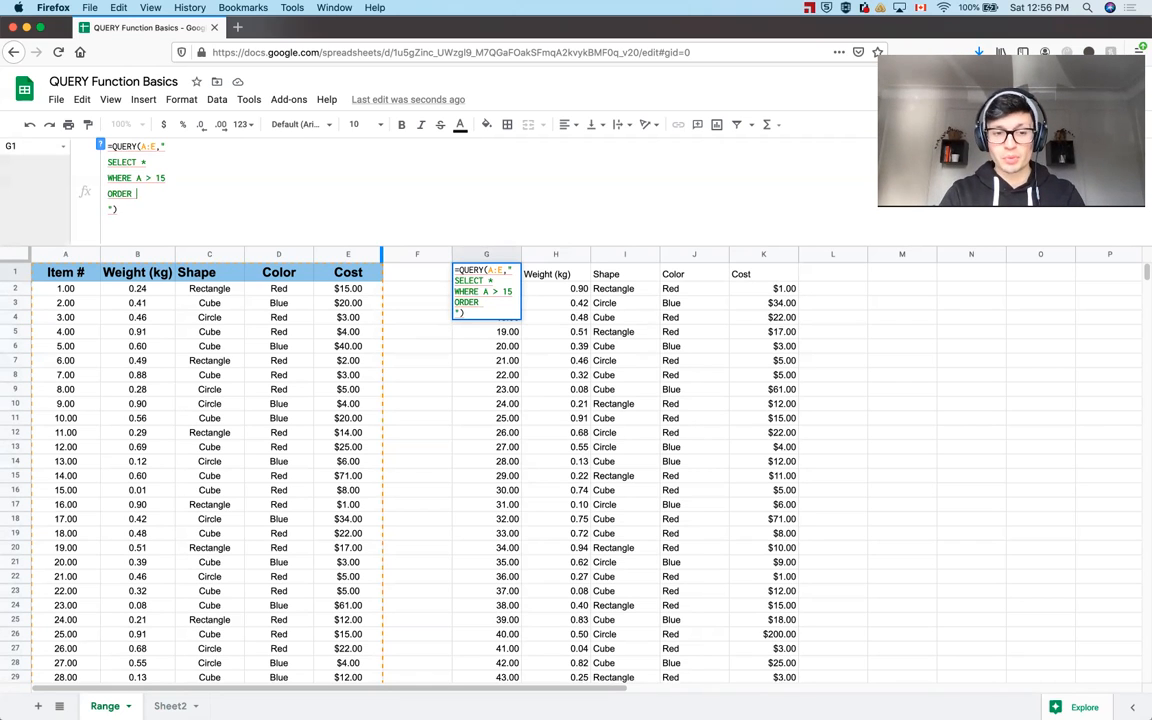
pyautogui.write(' BY')
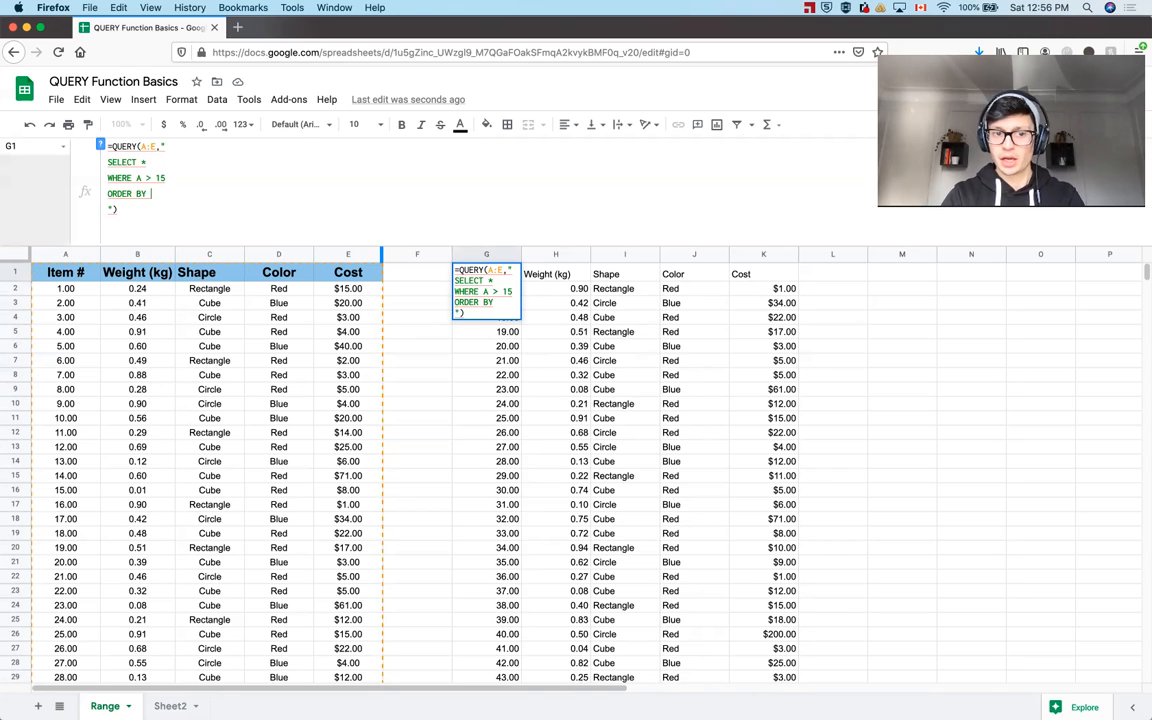
pyautogui.write(' A')
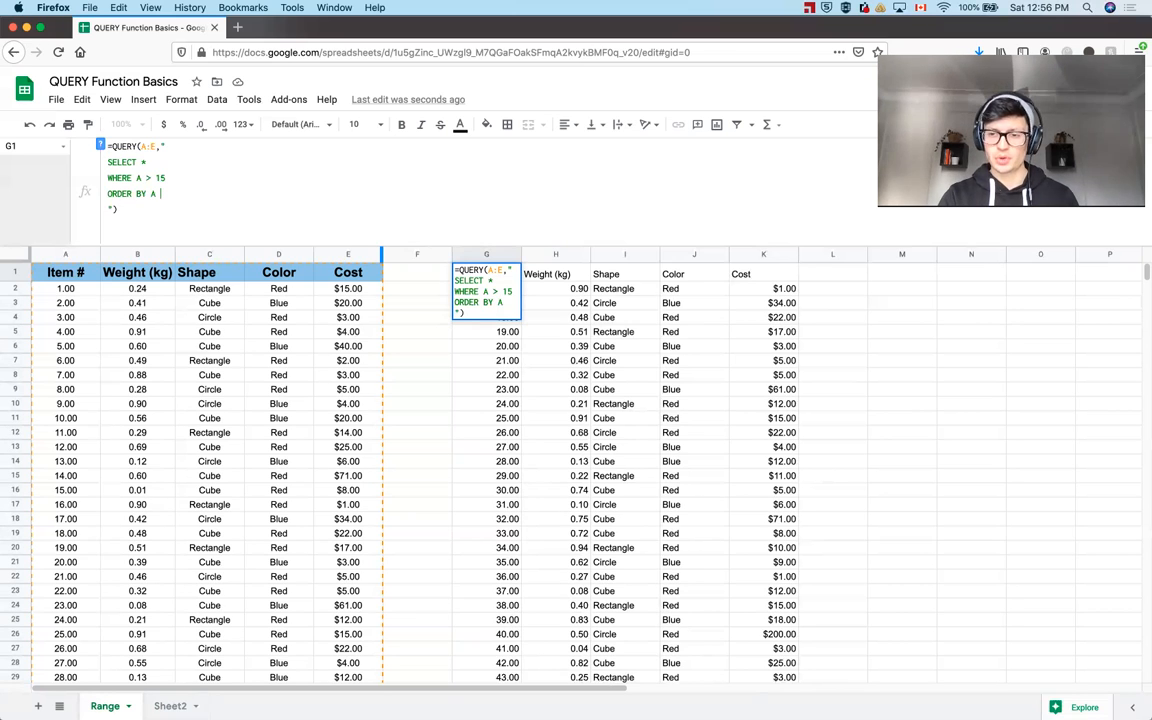
pyautogui.write('ASC')
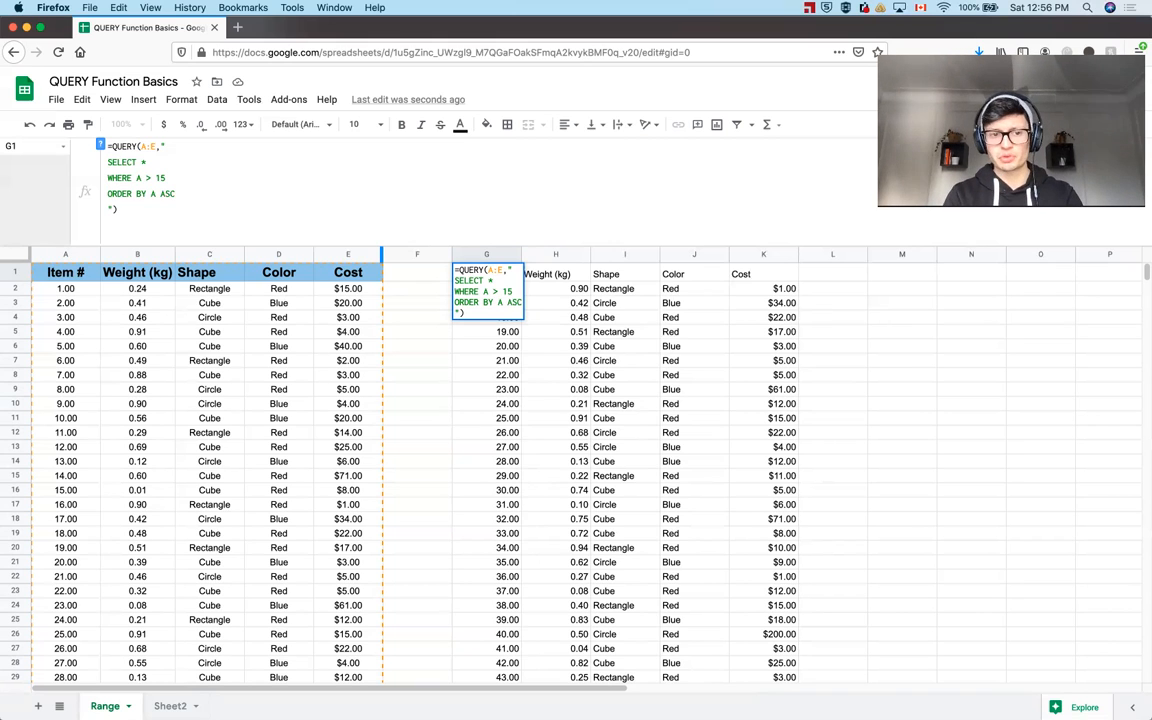
# Change the sort direction in the G1 query's ORDER BY line to DESC and enter the formula.
pyautogui.press('BackSpace')
pyautogui.press('BackSpace')
pyautogui.press('BackSpace')
pyautogui.write('DESC')
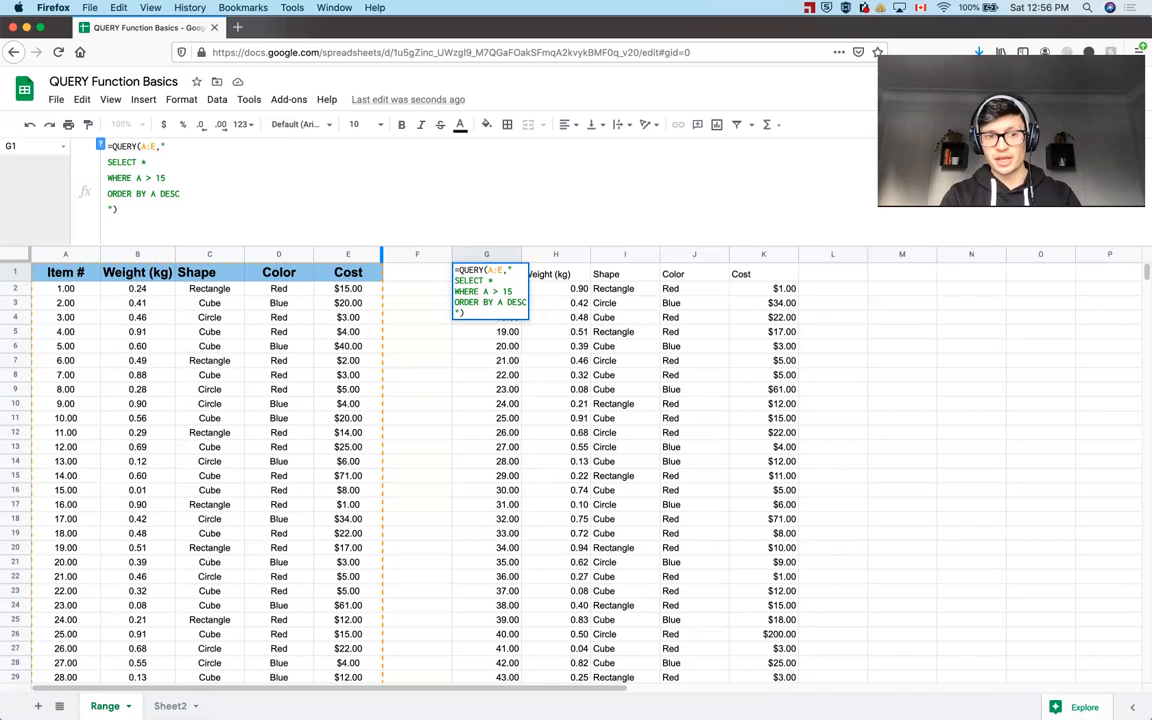
pyautogui.press('Return')
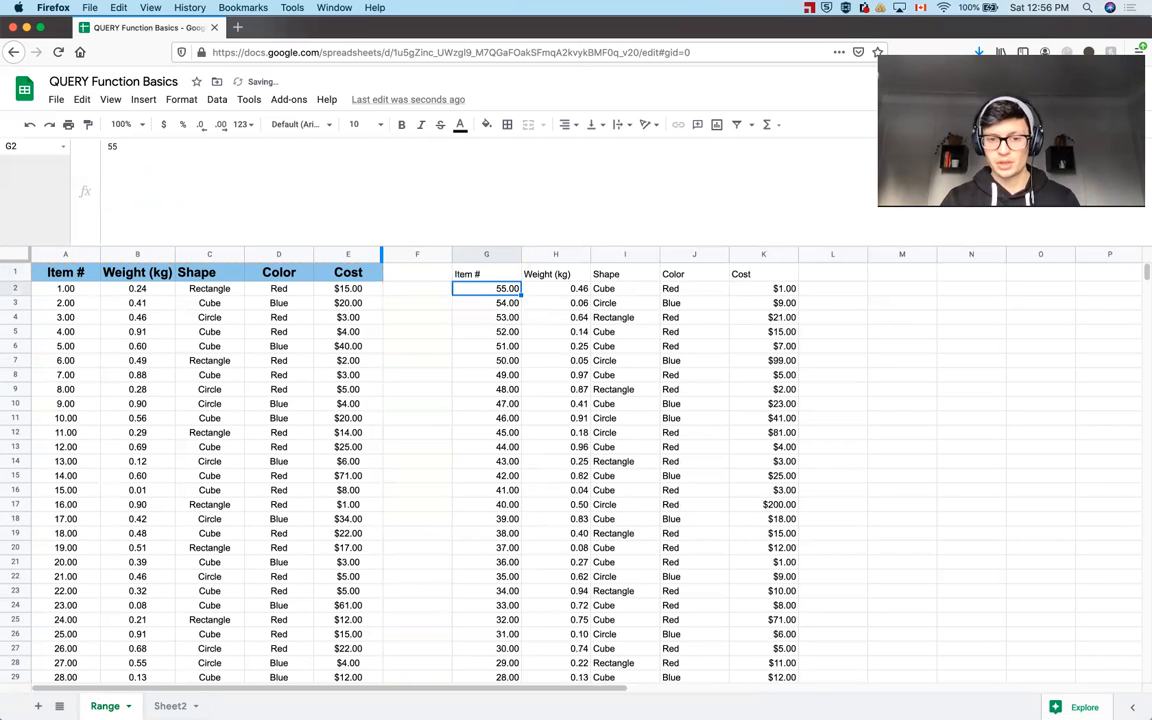
# Add the line LABEL A 'CODE VALUE' below ORDER BY A DESC in the G1 query and enter it.
pyautogui.scroll(-10, 500, 364)
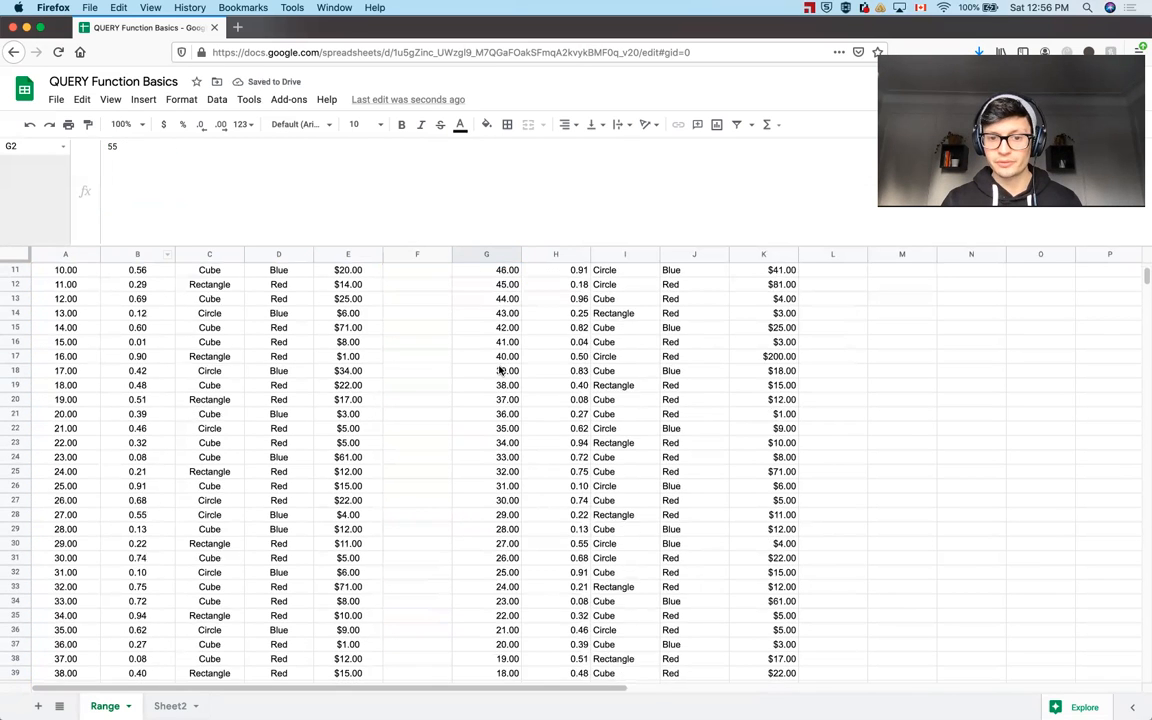
pyautogui.scroll(9, 500, 364)
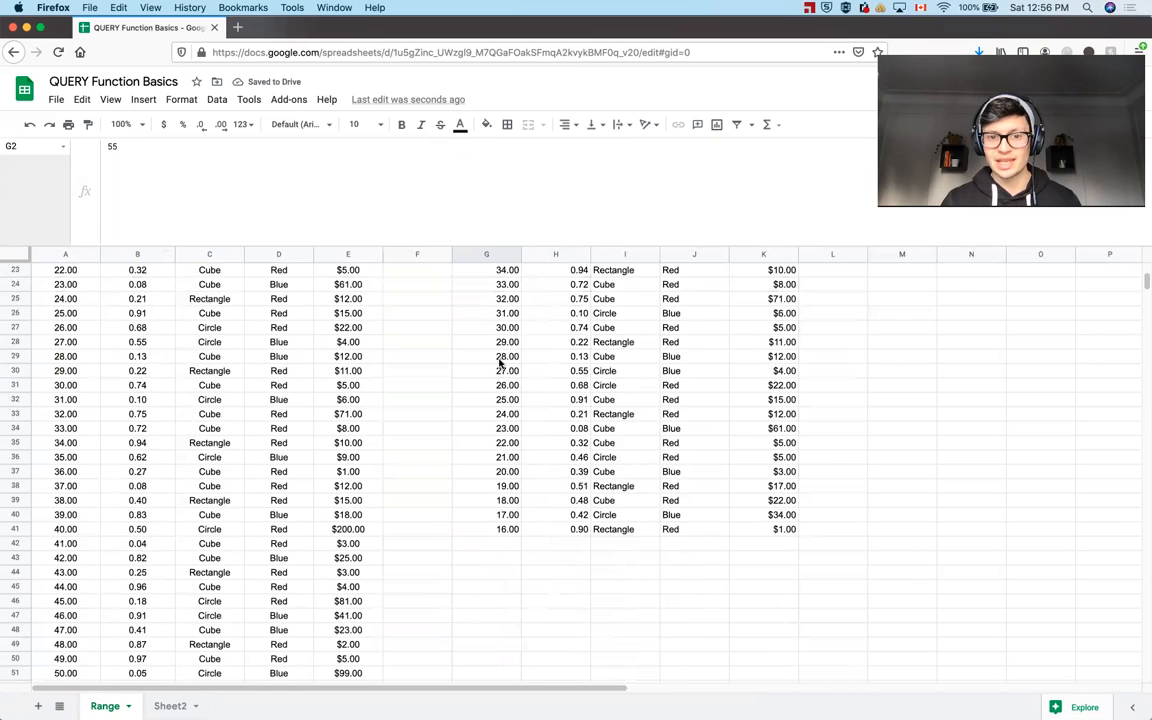
pyautogui.scroll(3, 500, 364)
pyautogui.click(494, 271)
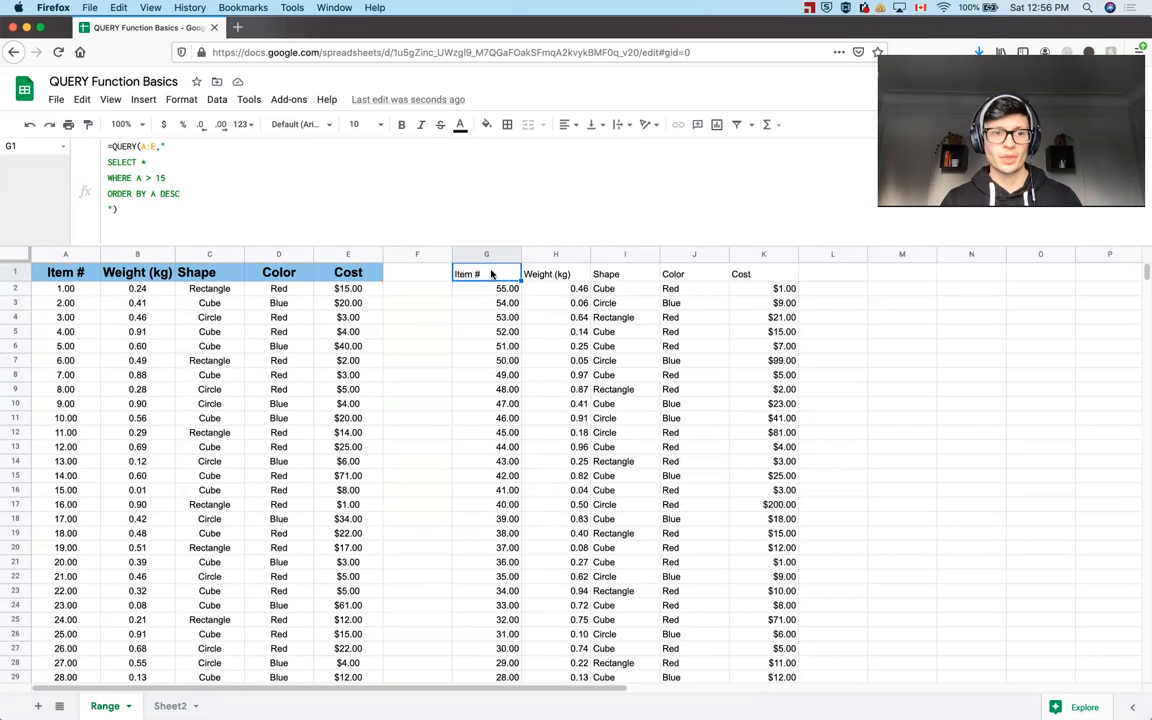
pyautogui.click(188, 193)
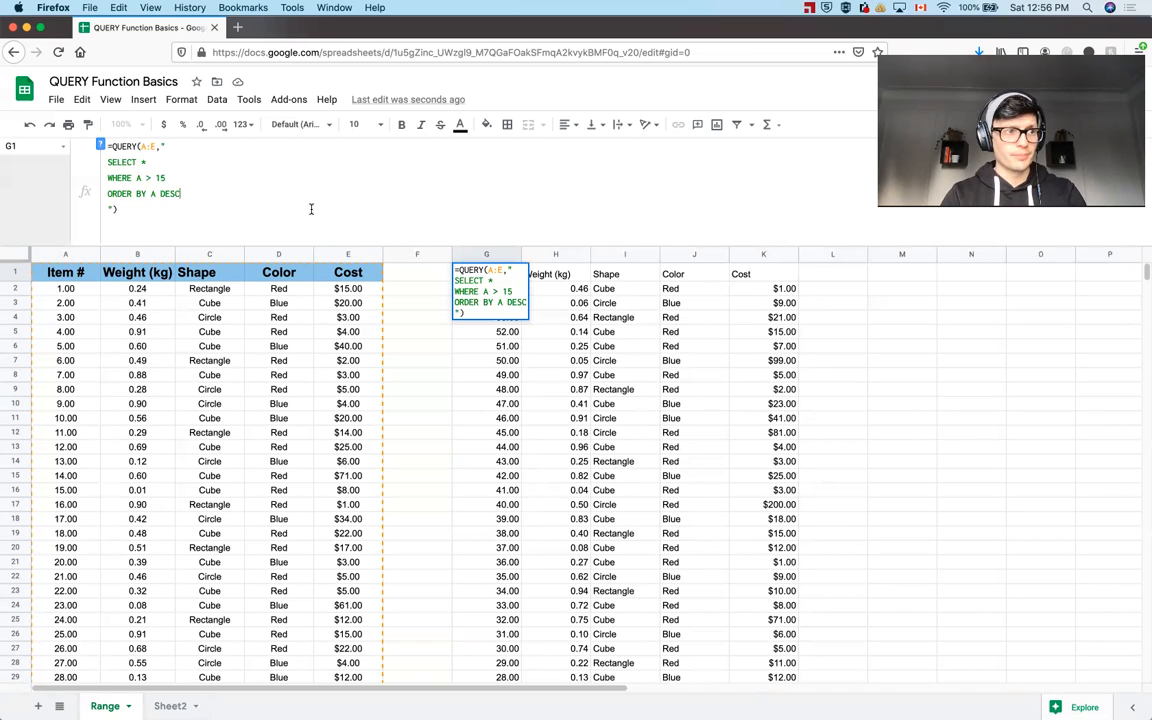
pyautogui.hotkey('alt', 'Return')
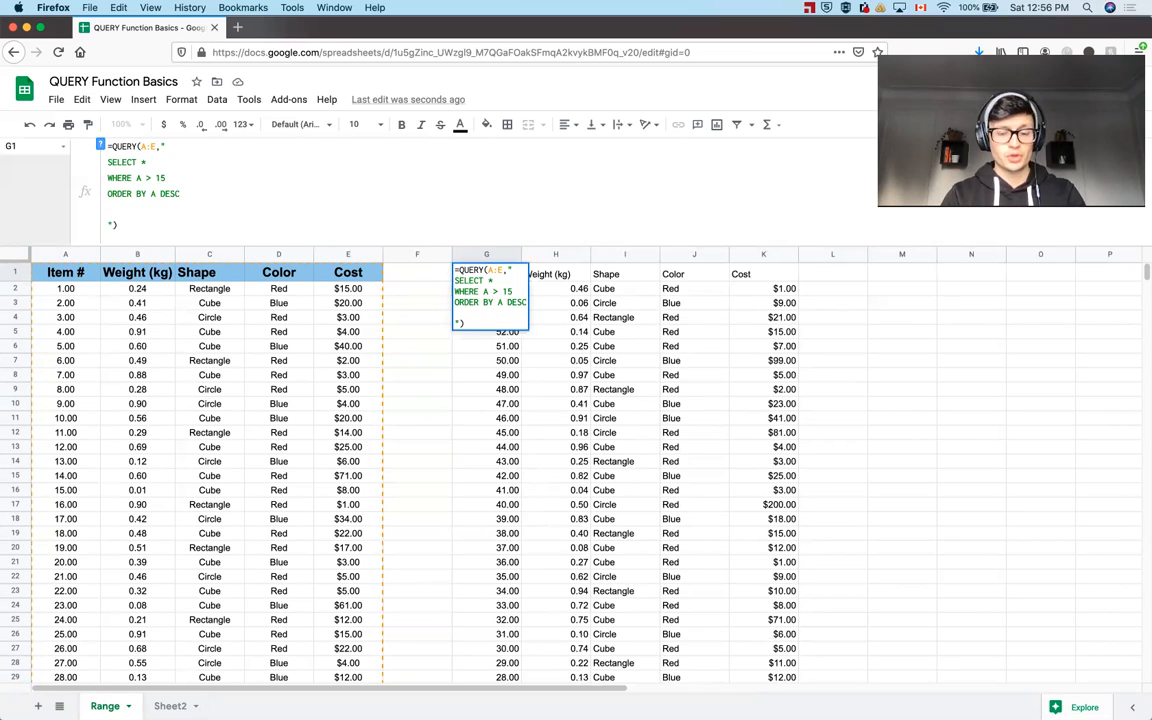
pyautogui.write('LA')
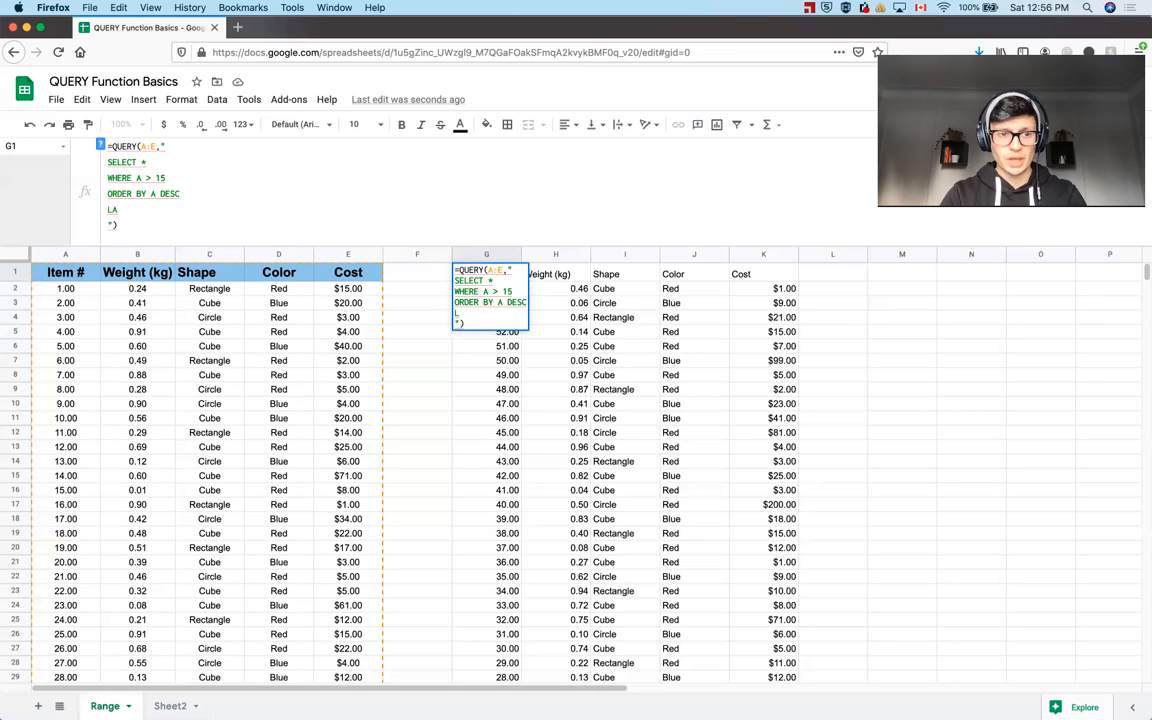
pyautogui.write('BEL A')
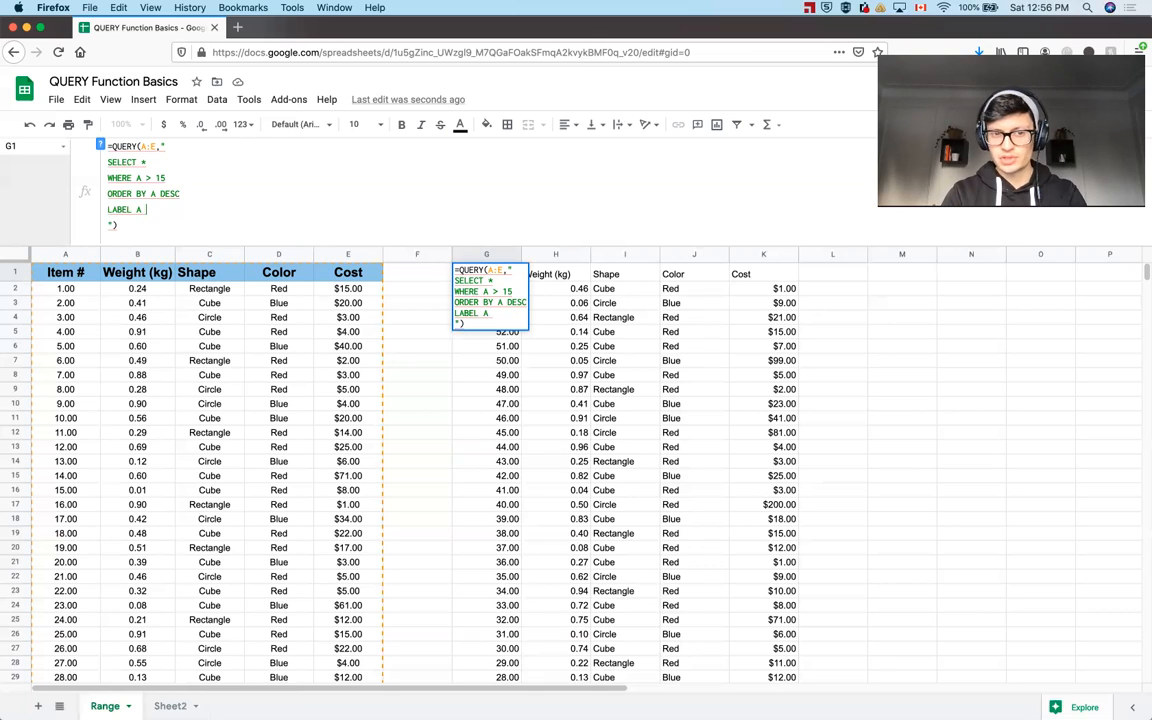
pyautogui.write("'")
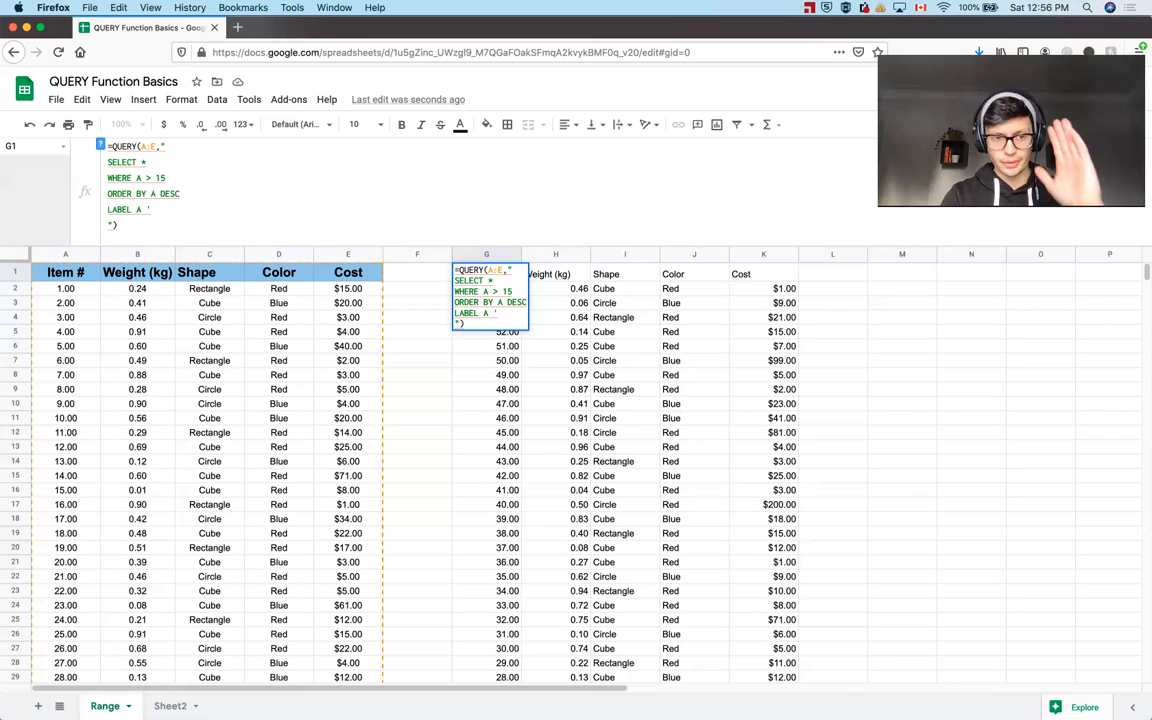
pyautogui.write("'")
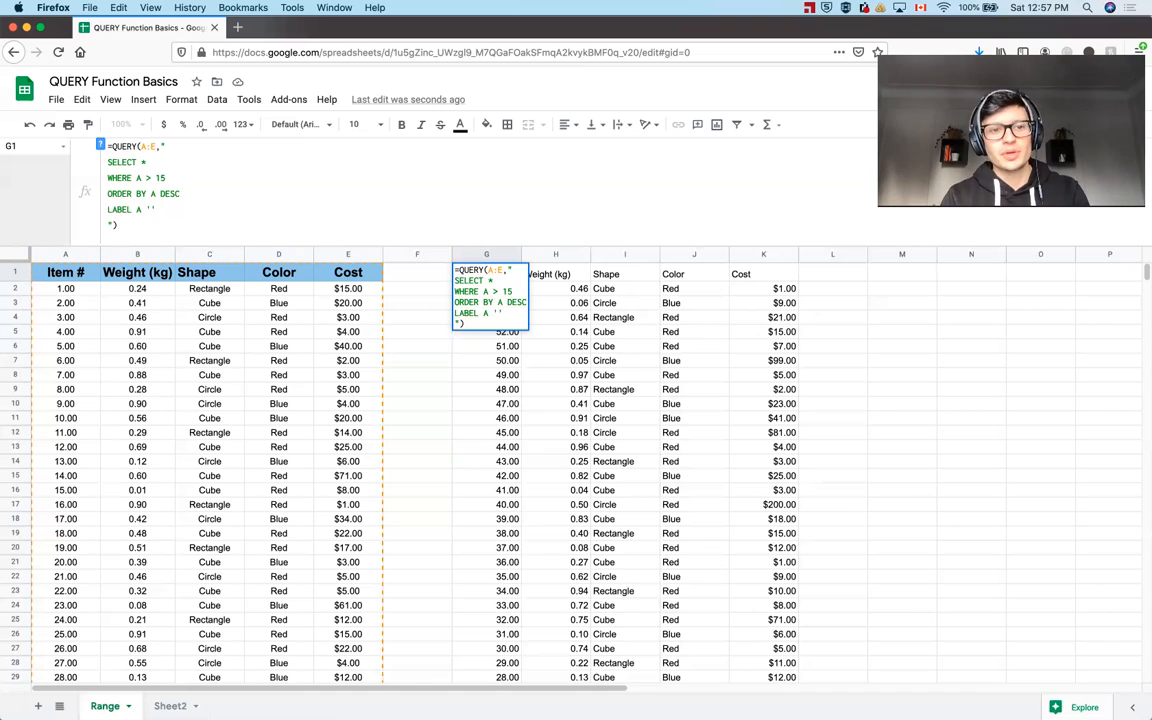
pyautogui.press('Left')
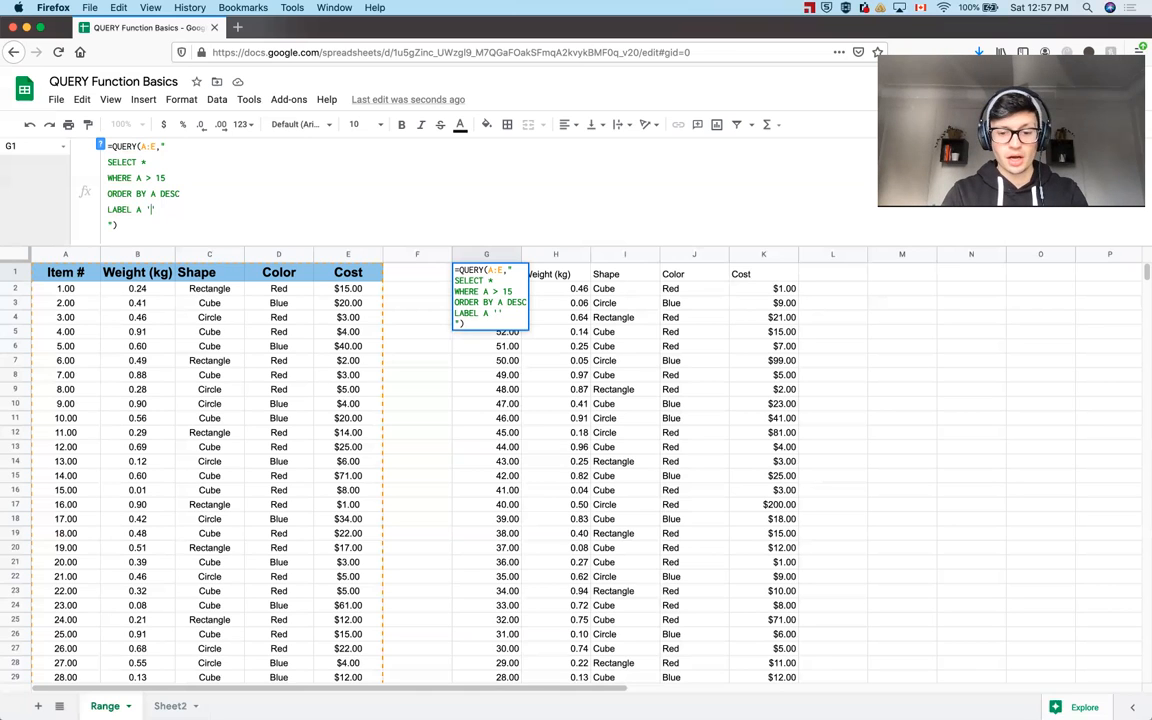
pyautogui.write('CODE VALUE')
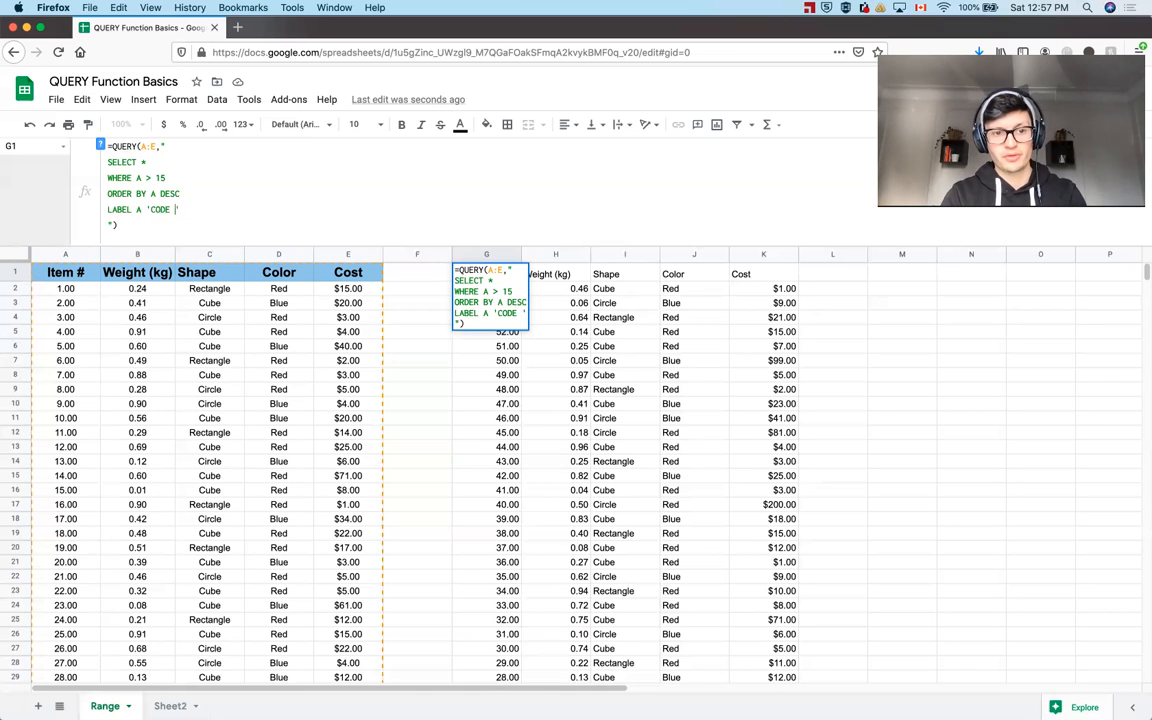
pyautogui.press('Return')
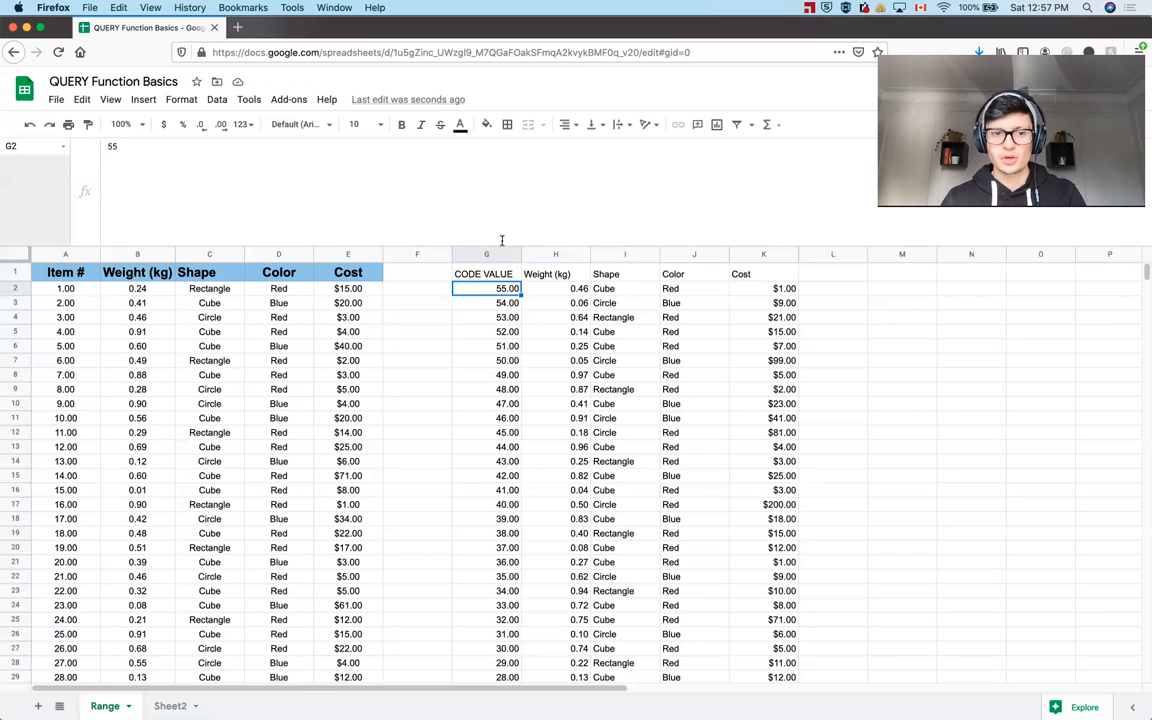
# Replace the asterisk in the G1 query's SELECT line with the columns B,C,D,E.
pyautogui.click(478, 275)
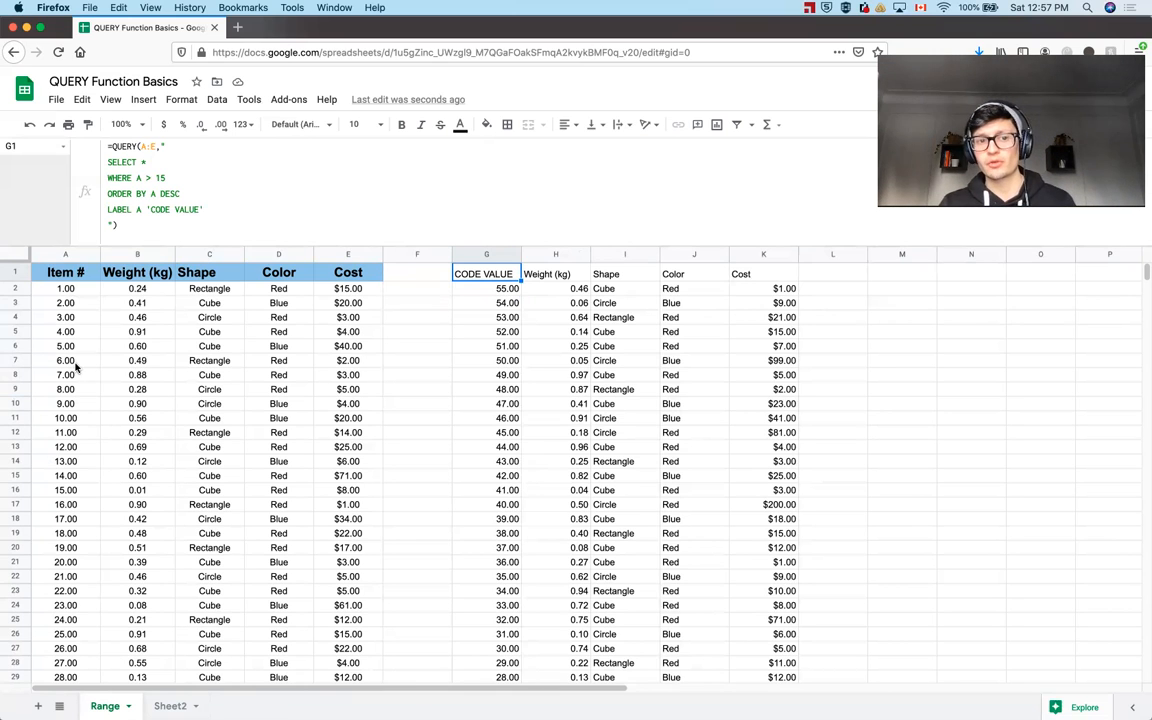
pyautogui.click(147, 163)
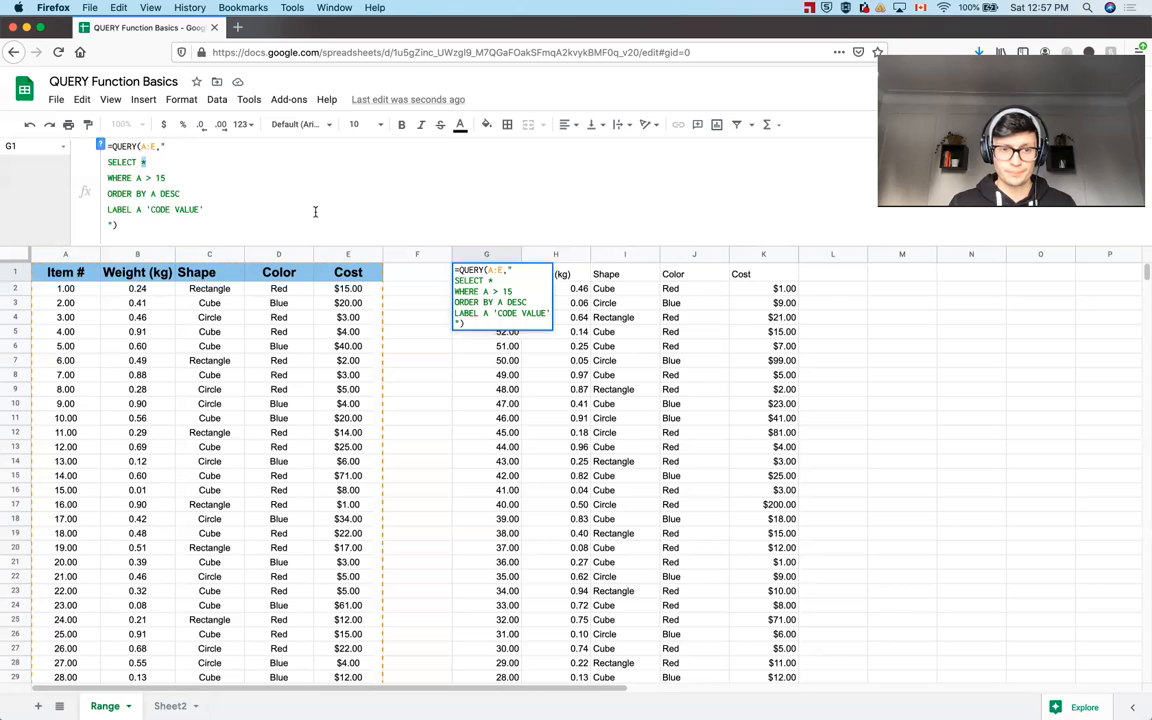
pyautogui.write('B,')
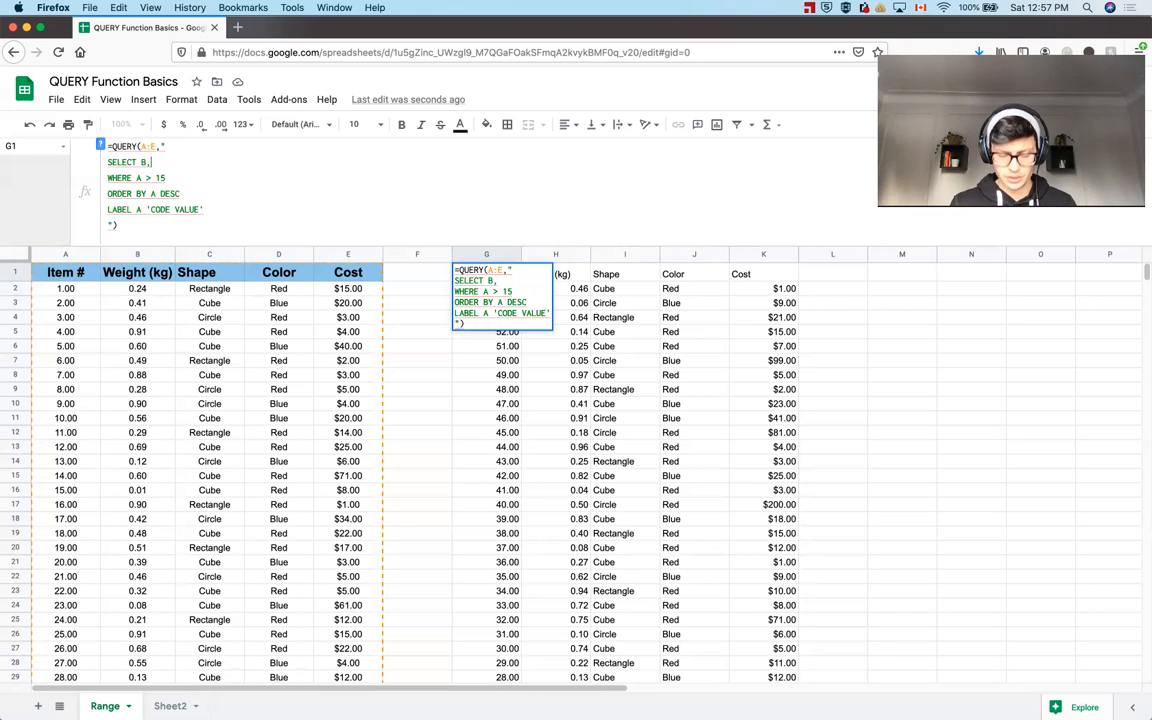
pyautogui.write('C,D,E')
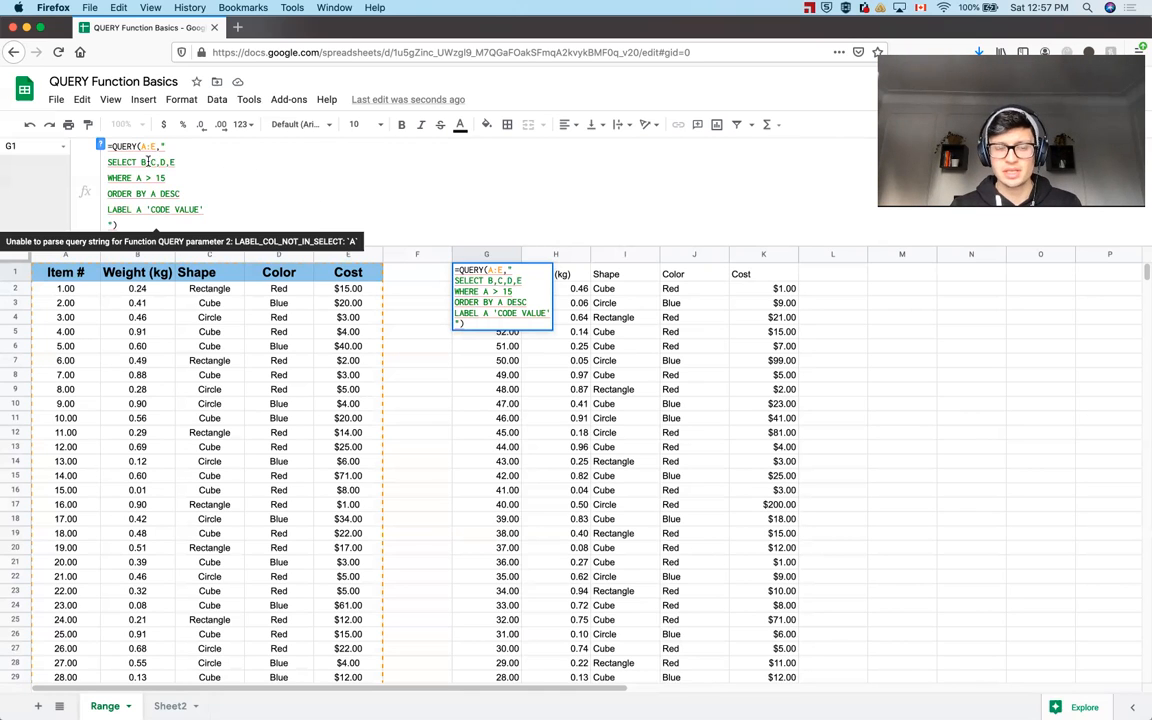
# Wrap column B in AVG() and column E in SUM() in the G1 query's SELECT line.
pyautogui.click(138, 161)
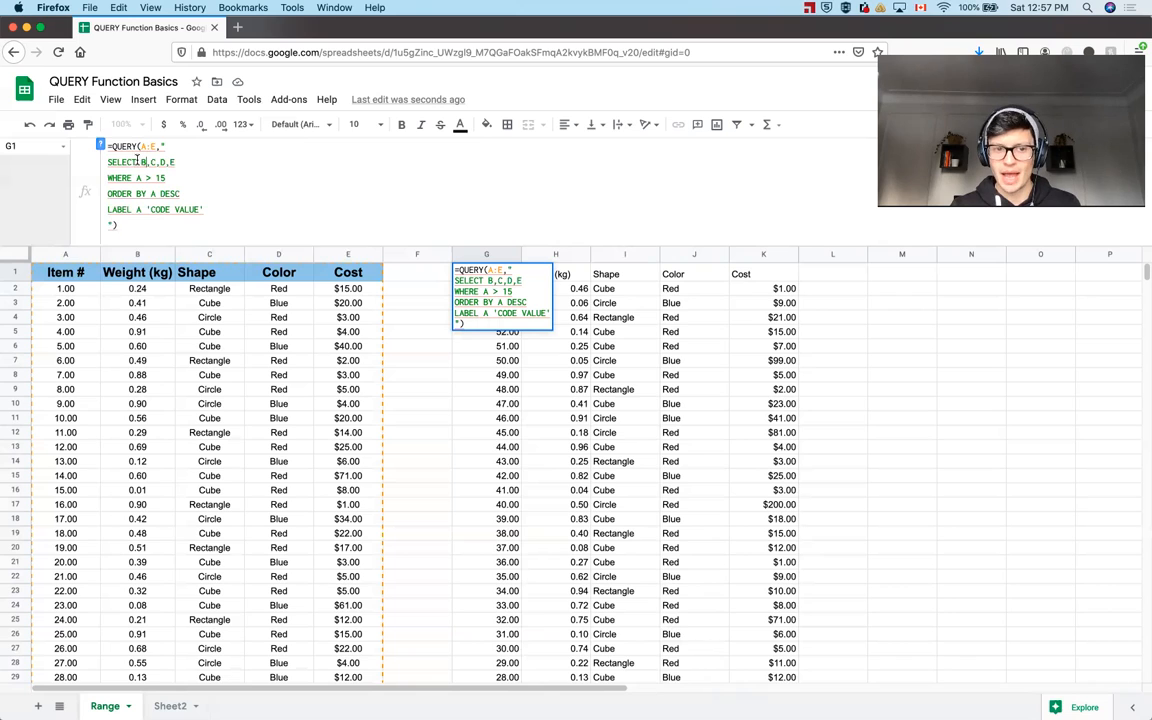
pyautogui.click(142, 161)
pyautogui.write('AVG')
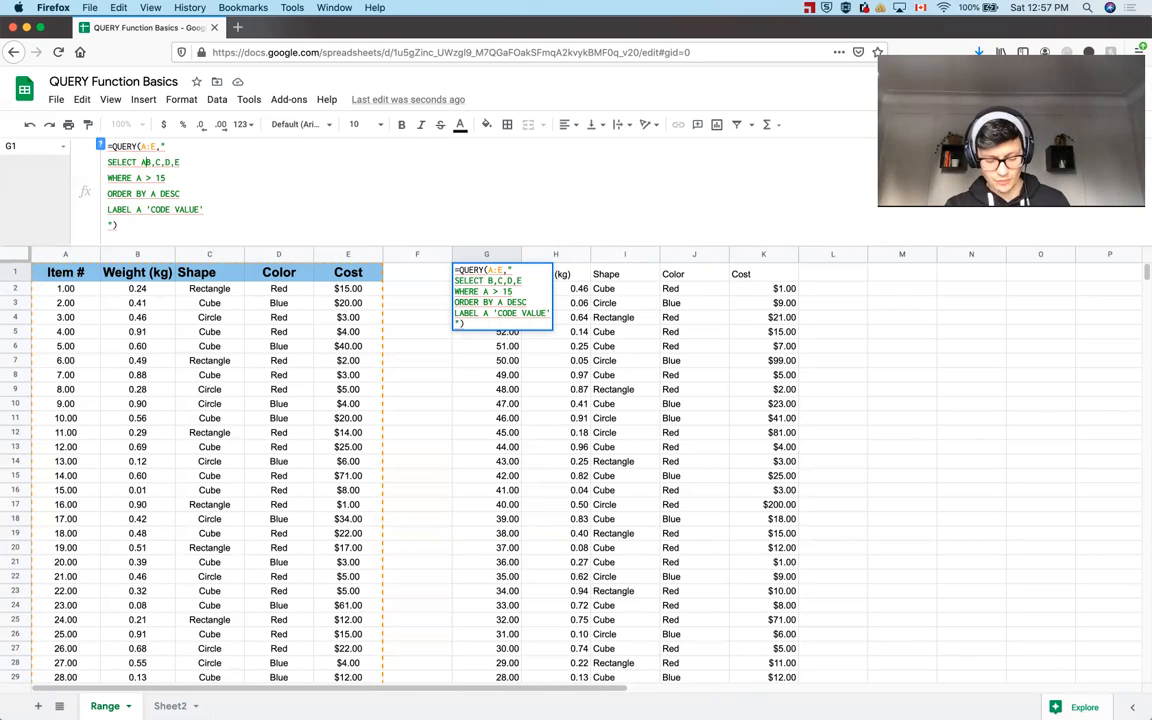
pyautogui.write('(')
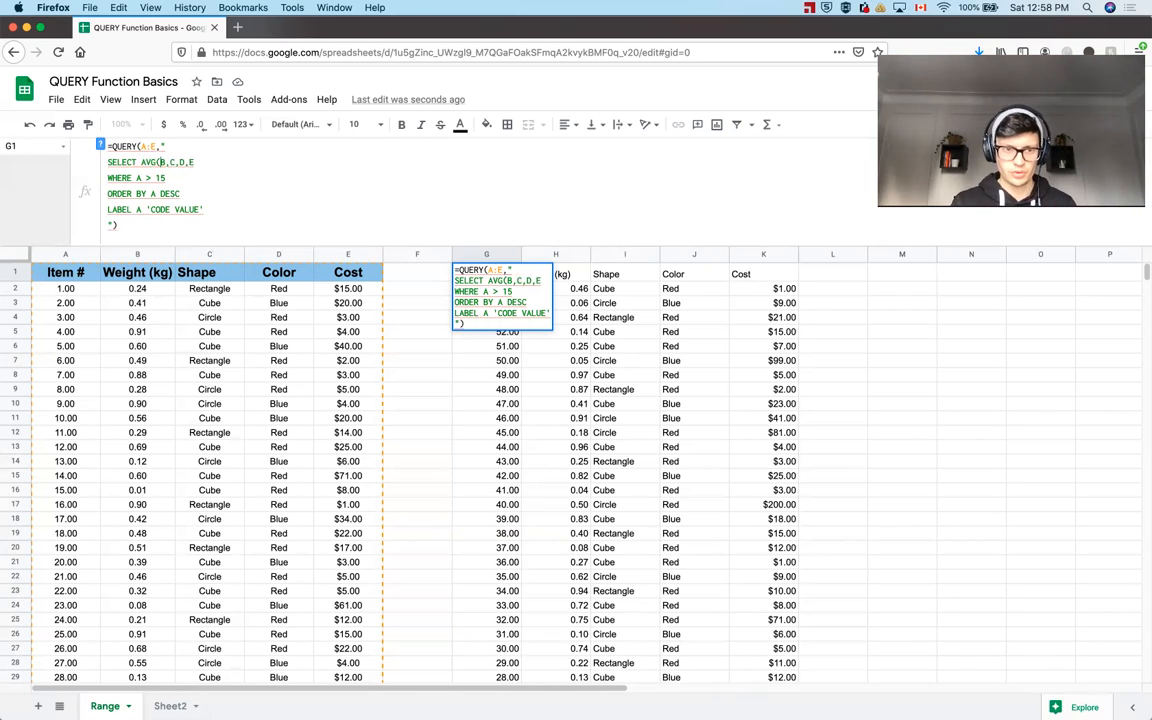
pyautogui.press('Right')
pyautogui.write(')')
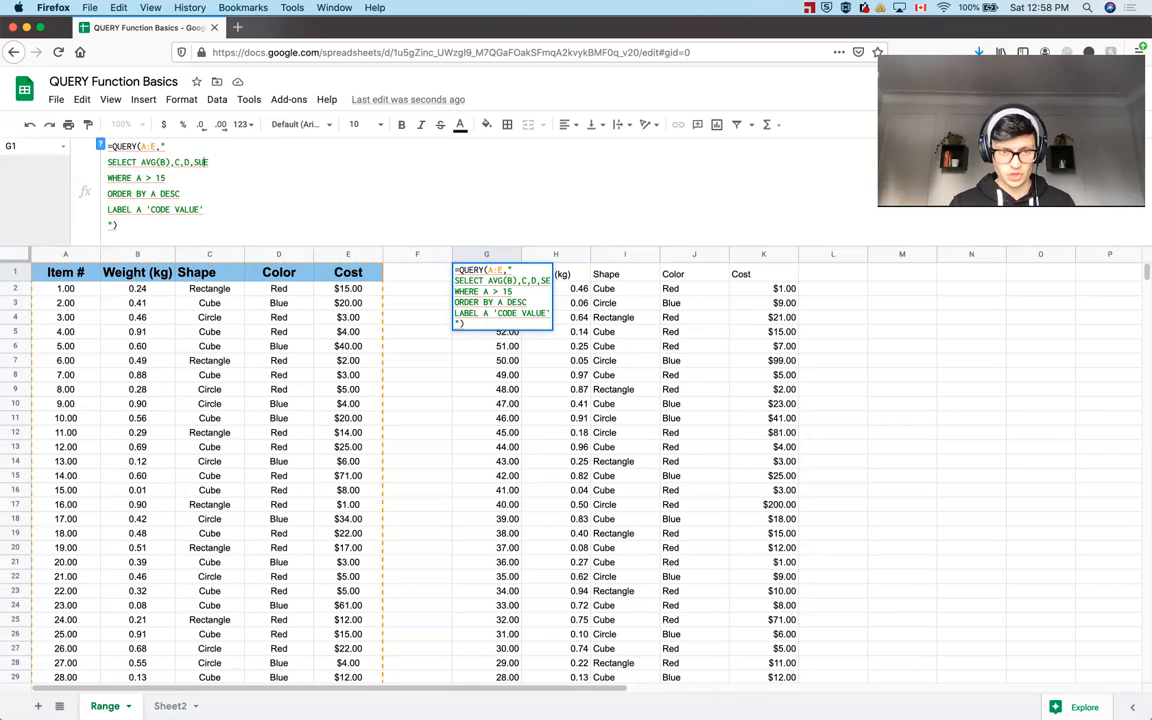
pyautogui.write('SUM(E')
pyautogui.click(268, 162)
pyautogui.write(')')
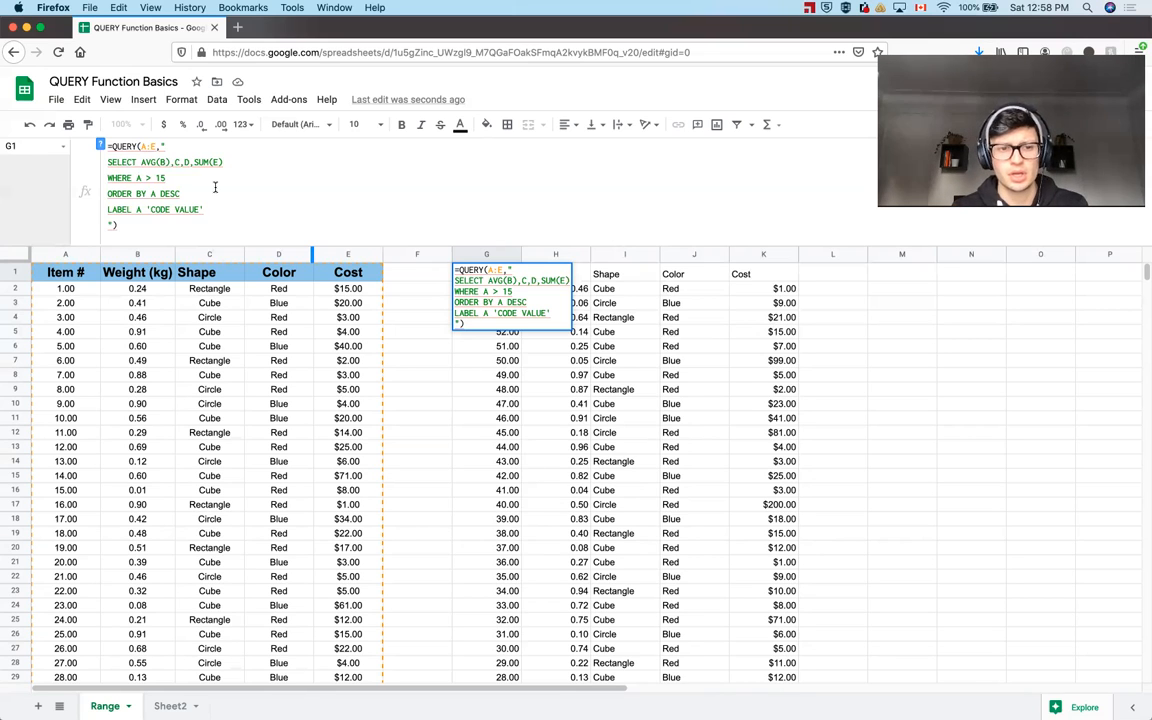
# Replace the condition in the G1 query's WHERE line with D = ""Red"", using doubled double quotes around the text.
pyautogui.moveTo(180, 180); pyautogui.dragTo(138, 177)
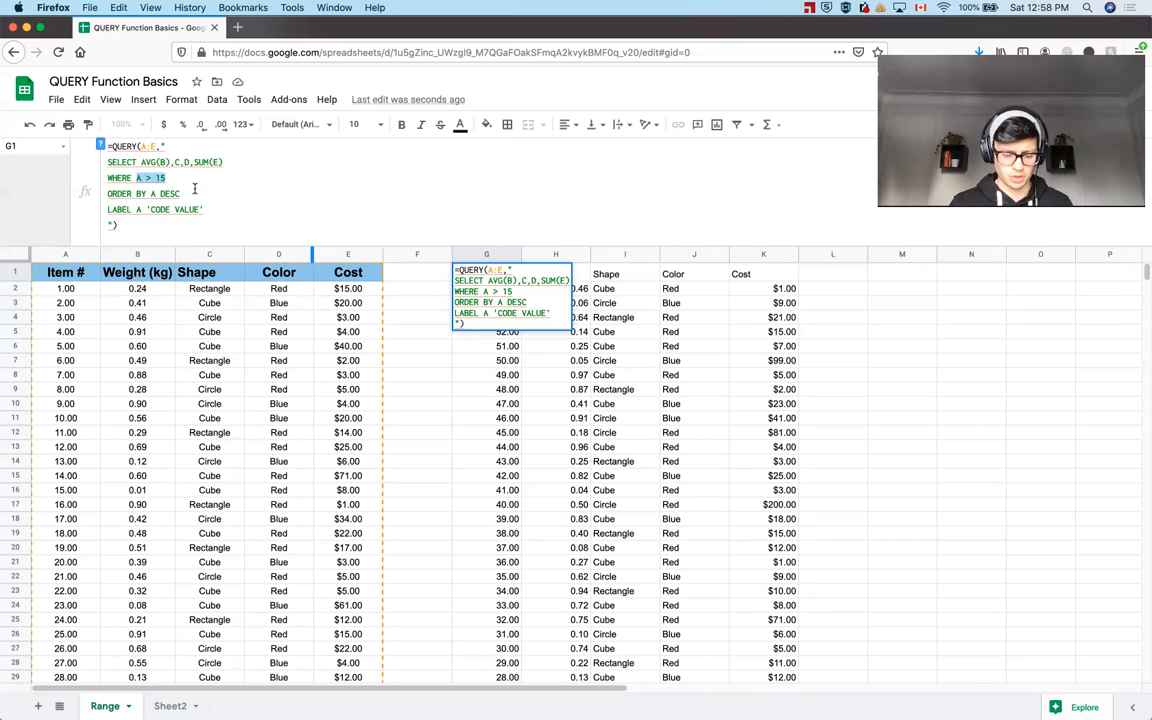
pyautogui.write('D = "R')
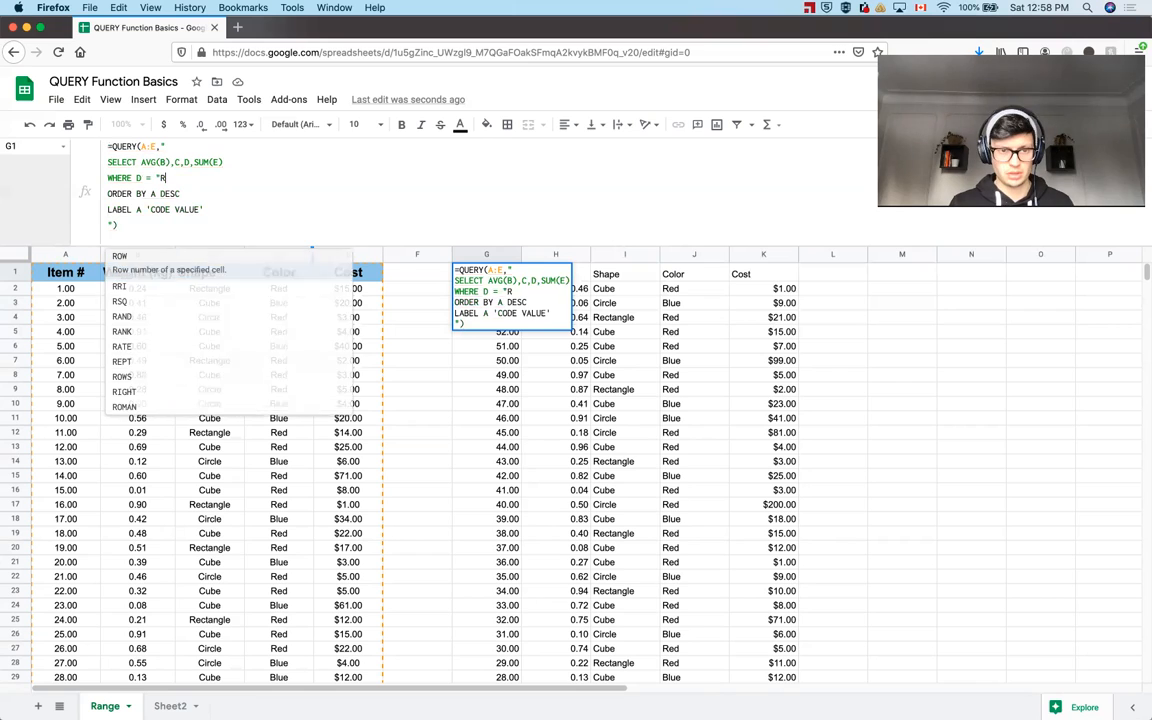
pyautogui.write('ed"')
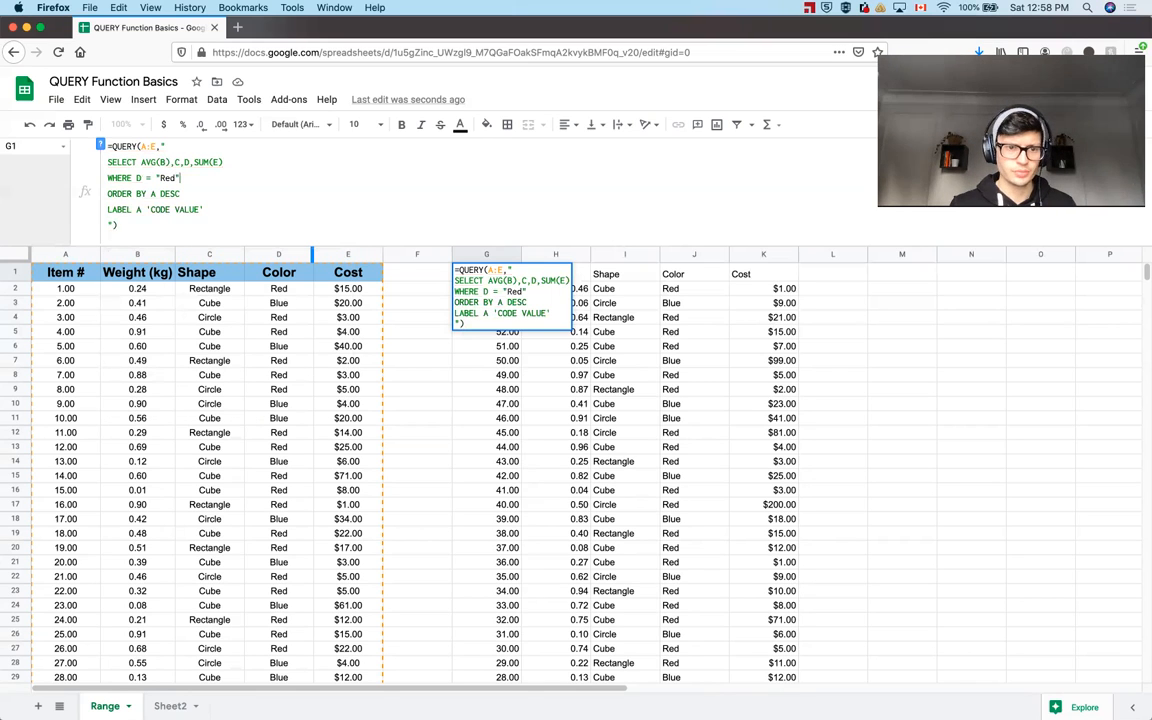
pyautogui.write('"')
pyautogui.press('Left')
pyautogui.press('Left')
pyautogui.press('Left')
pyautogui.press('Left')
pyautogui.press('Left')
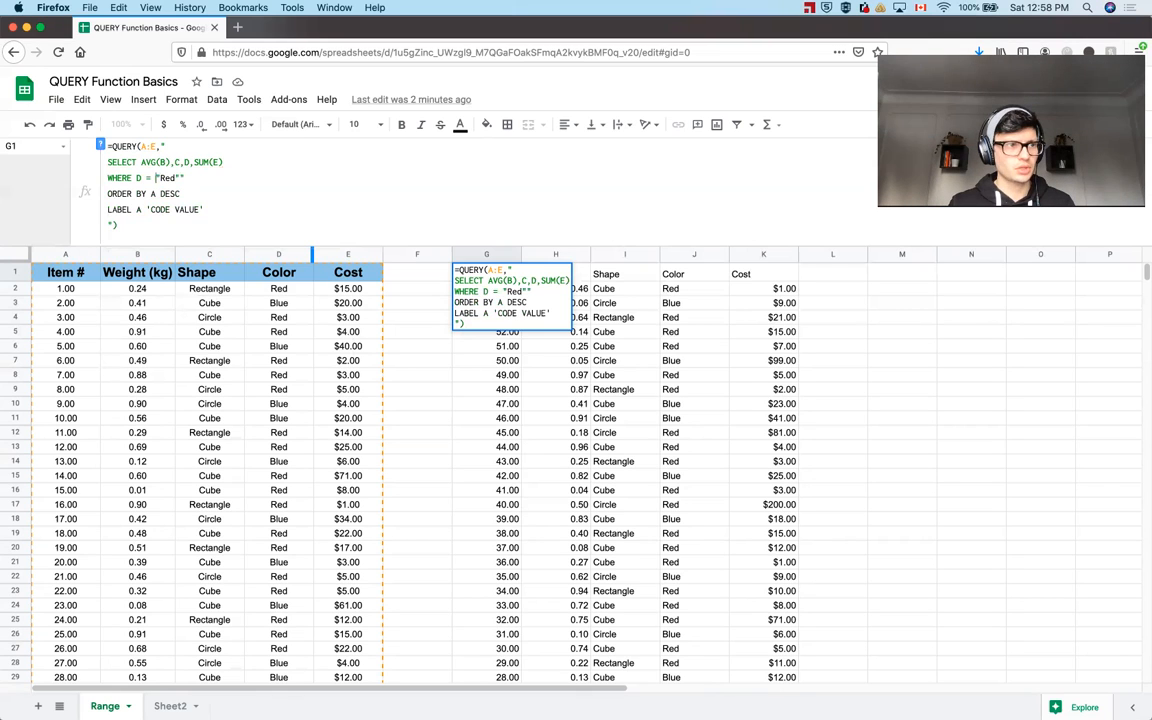
pyautogui.write('"')
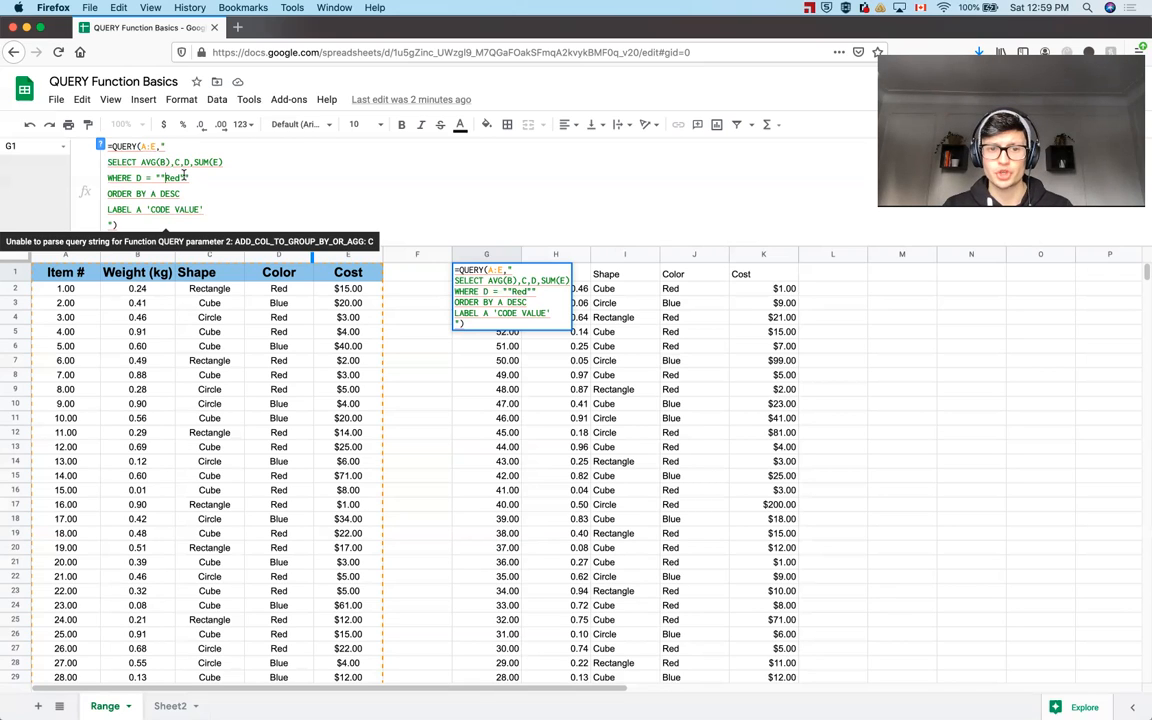
# Complete the doubled quotes around Red in the G1 query and change the ORDER BY line to C ASC.
pyautogui.write('"')
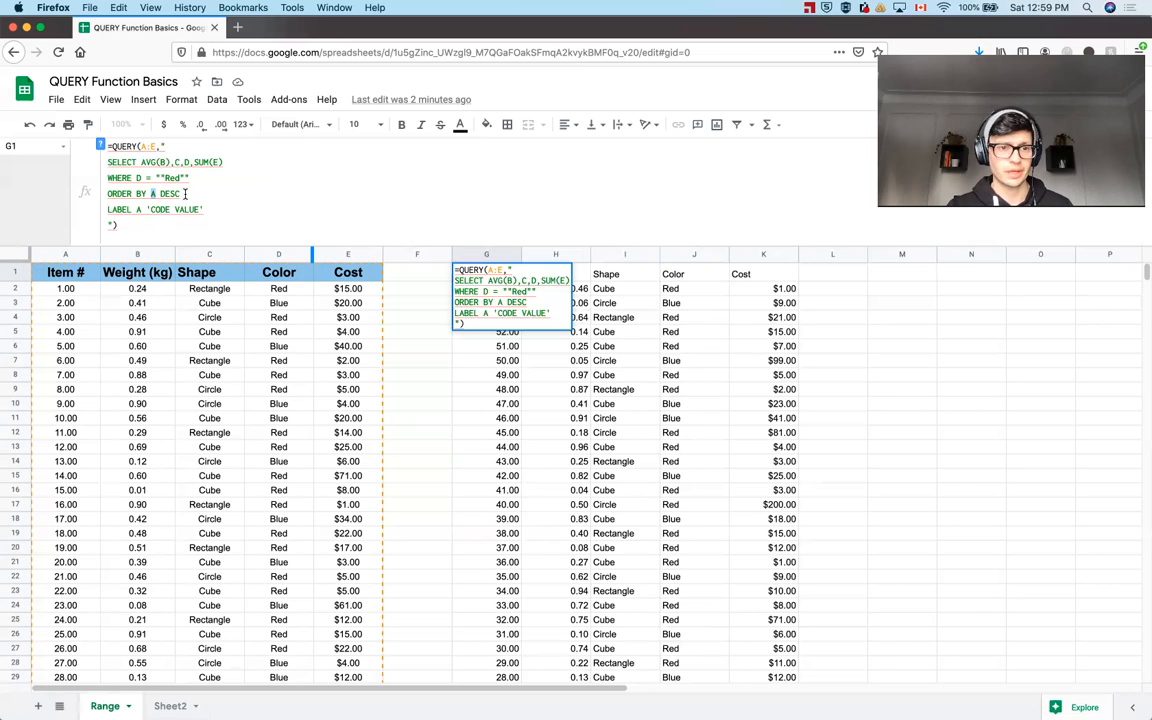
pyautogui.write('C')
pyautogui.moveTo(181, 194); pyautogui.dragTo(159, 193)
pyautogui.write('ASC')
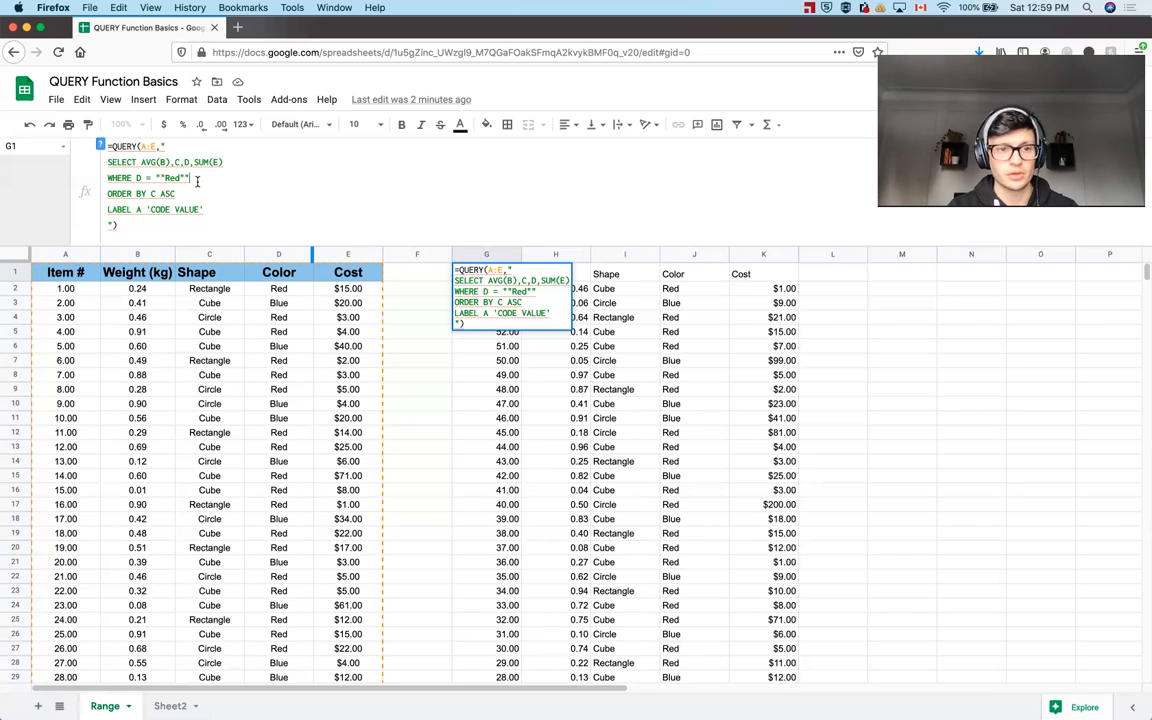
# Add the line GROUP BY C between the WHERE and ORDER BY lines of the G1 query.
pyautogui.click(197, 181)
pyautogui.hotkey('alt', 'Return')
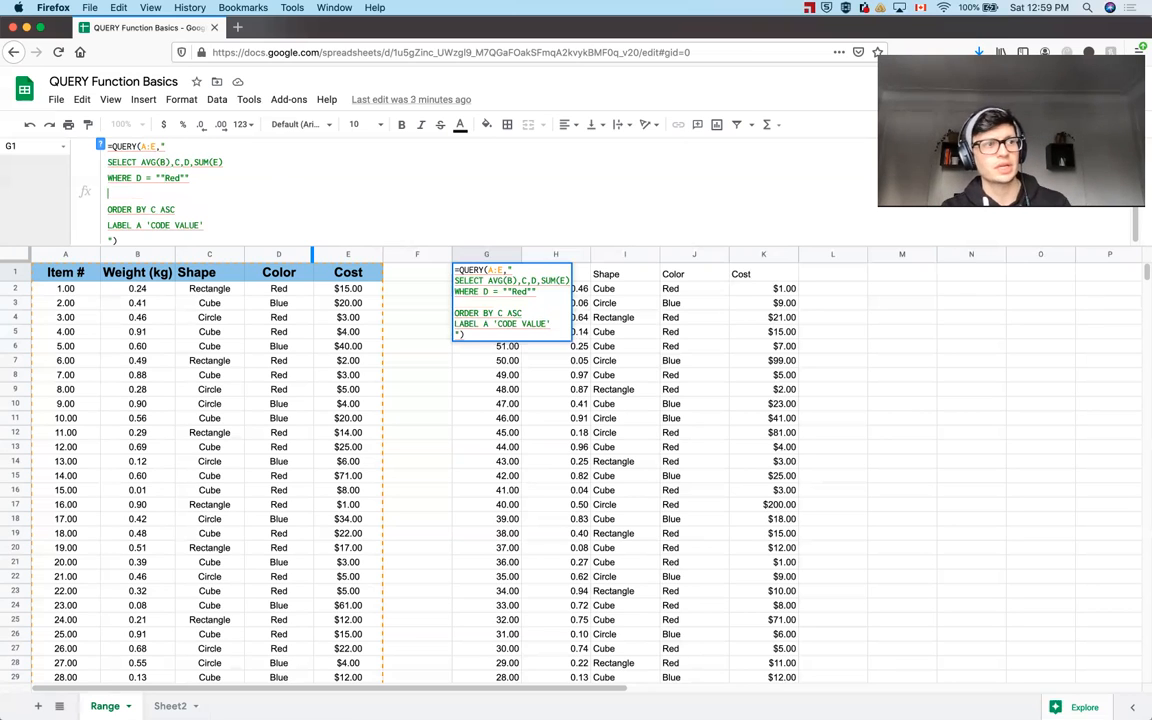
pyautogui.write('GR')
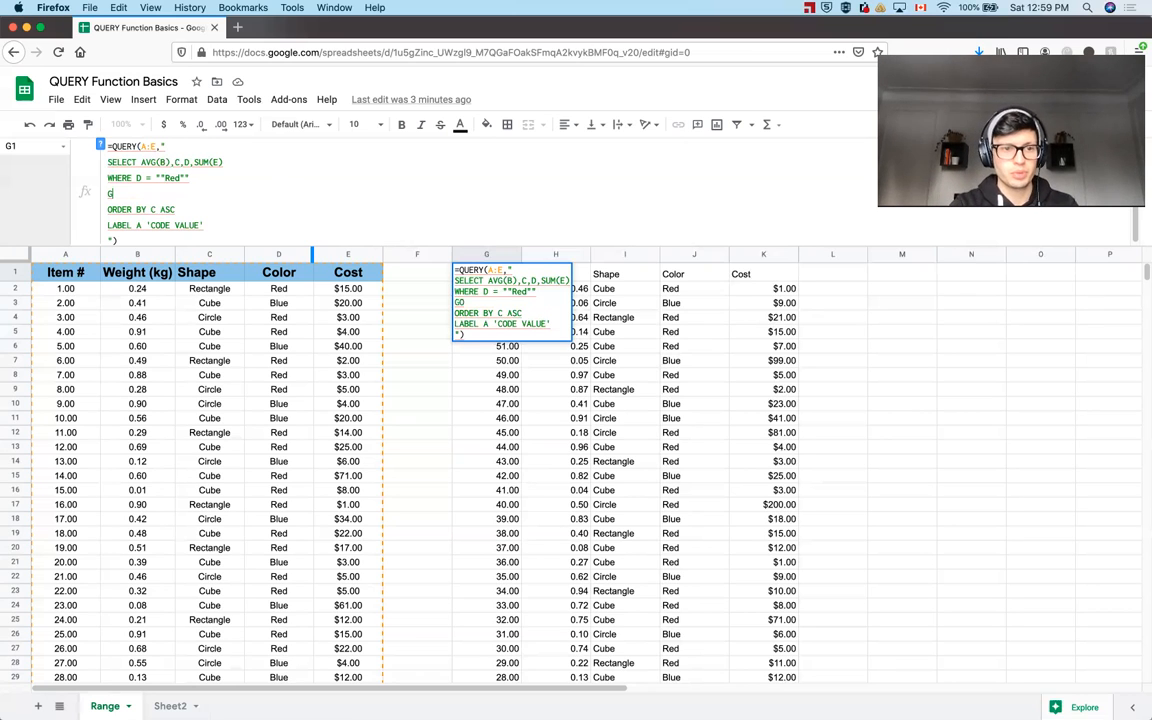
pyautogui.write('OUP')
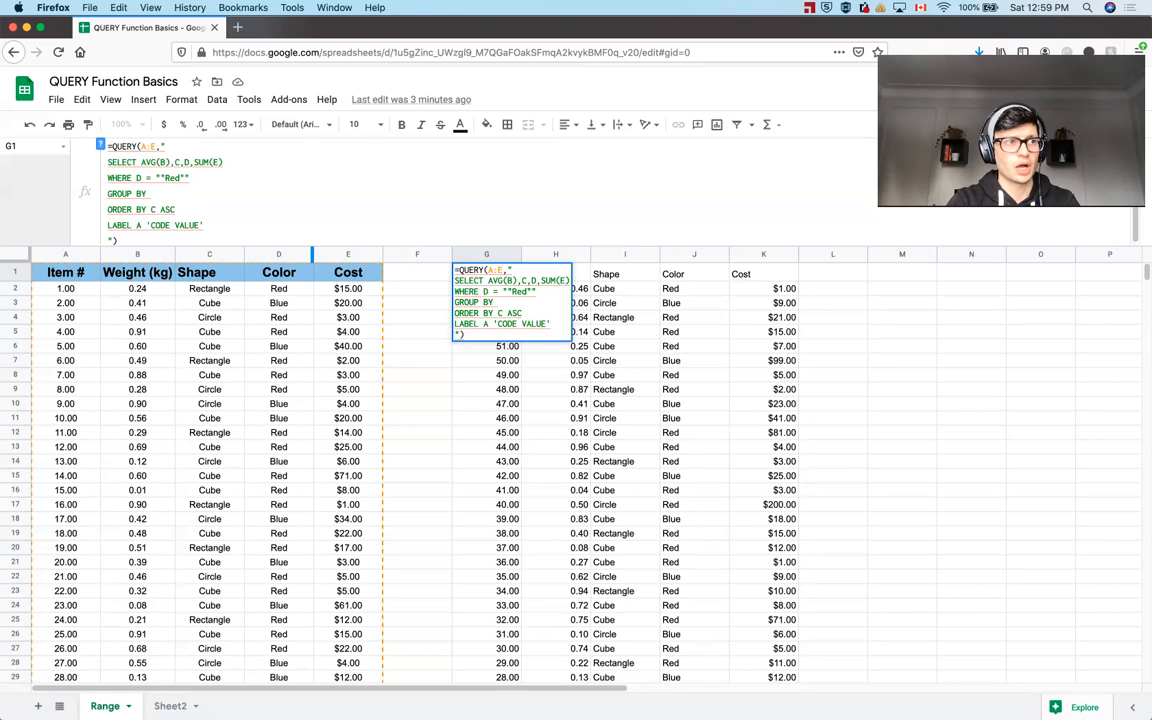
pyautogui.write('BY C')
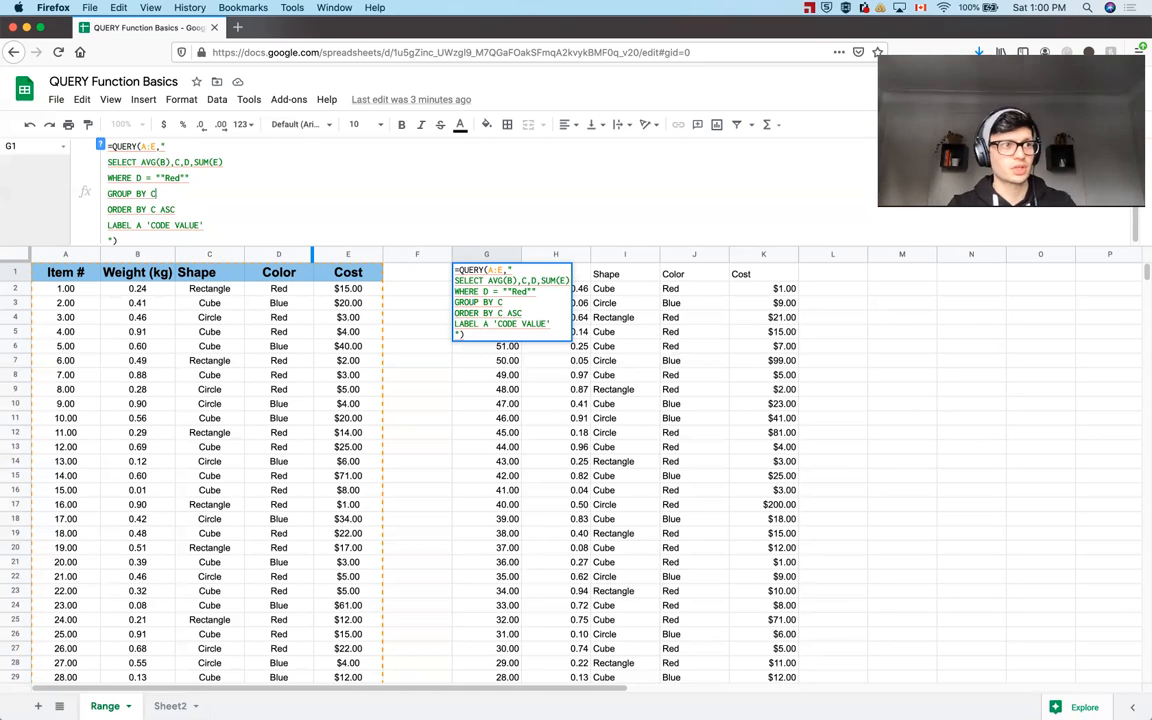
# Insert column C before AVG(B) in the G1 query's SELECT line.
pyautogui.click(140, 162)
pyautogui.write('X')
pyautogui.press('BackSpace')
pyautogui.write('C')
pyautogui.press('BackSpace')
pyautogui.write(',')
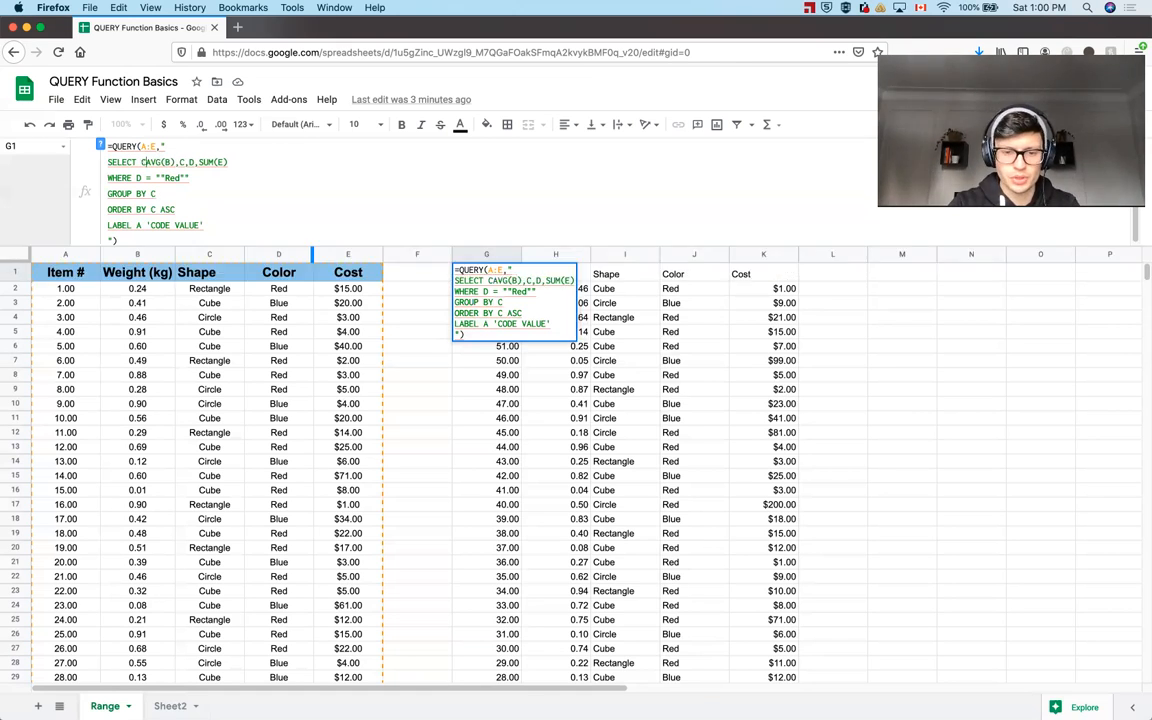
pyautogui.write('D')
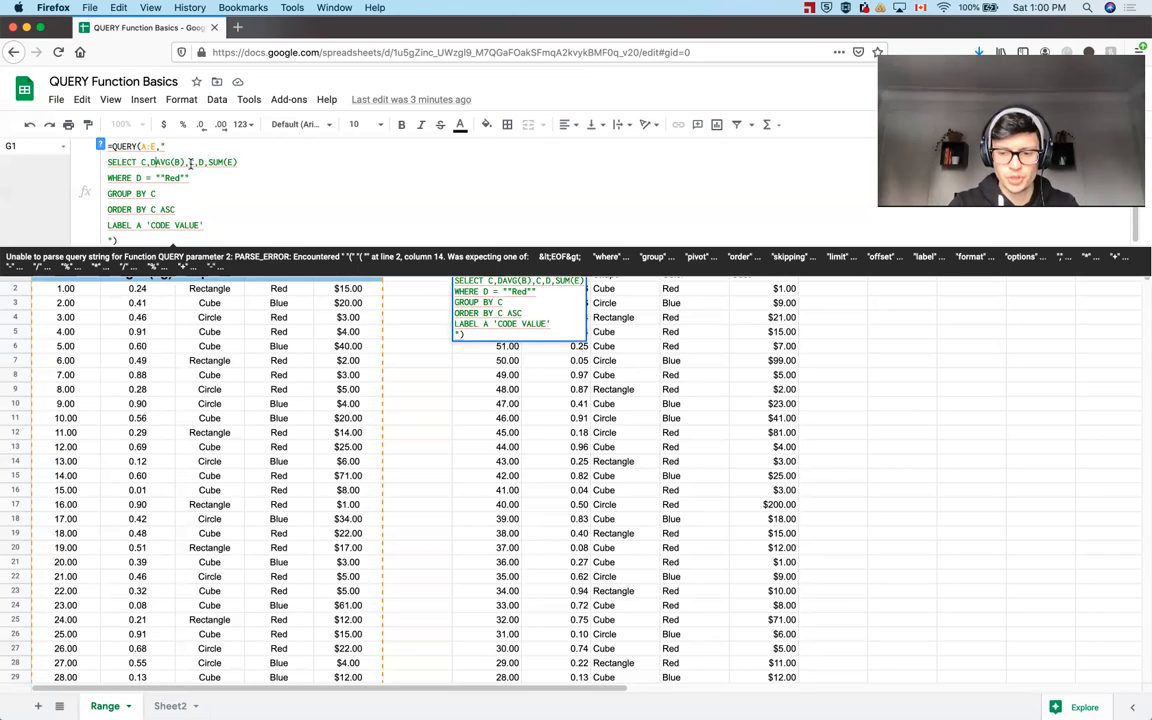
pyautogui.press('BackSpace')
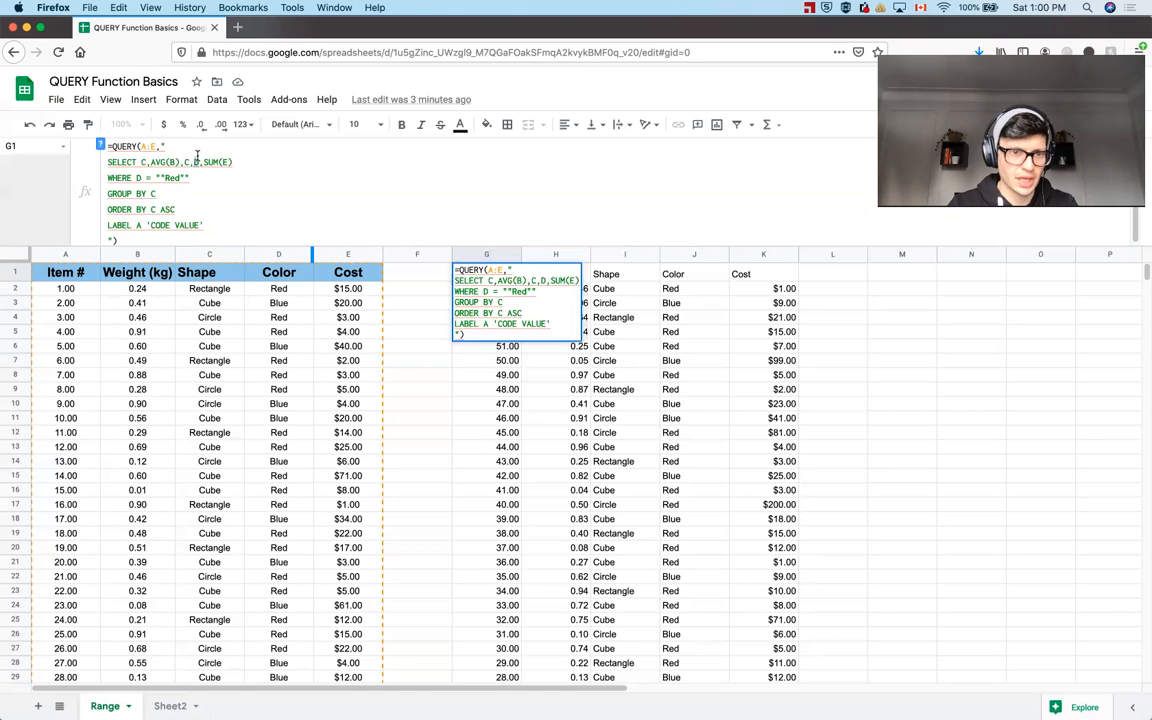
# Remove column D from the G1 query's SELECT line and enter the formula.
pyautogui.click(199, 161)
pyautogui.press('BackSpace')
pyautogui.press('BackSpace')
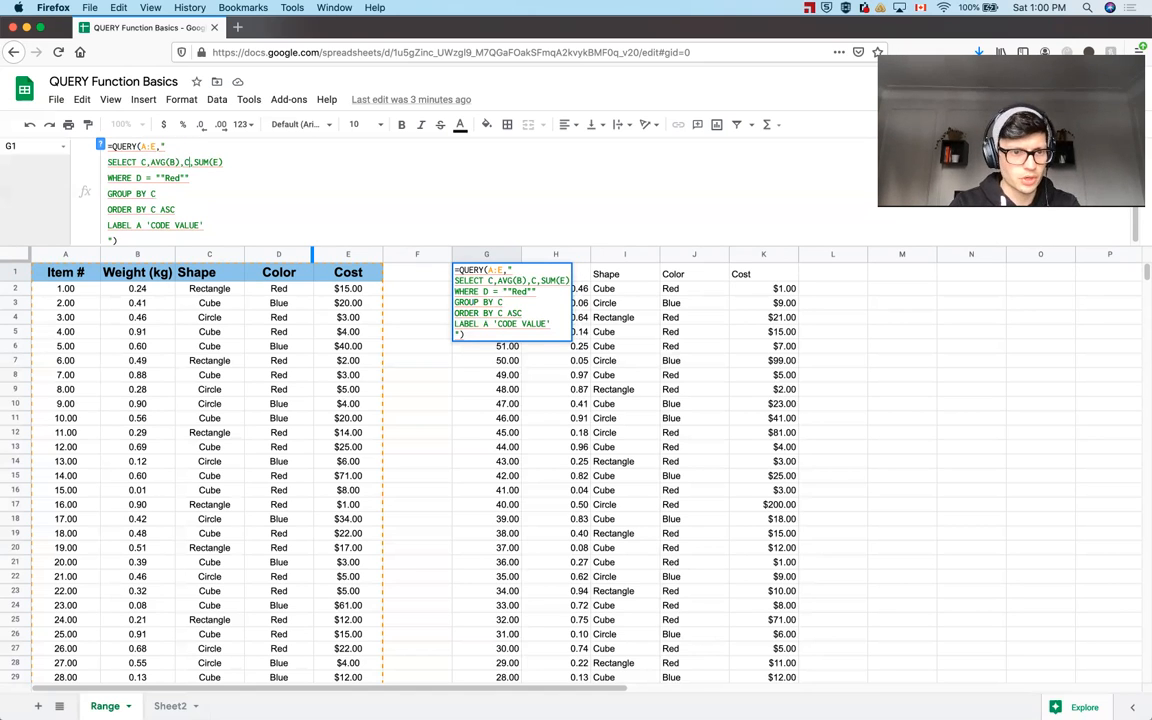
pyautogui.press('Return')
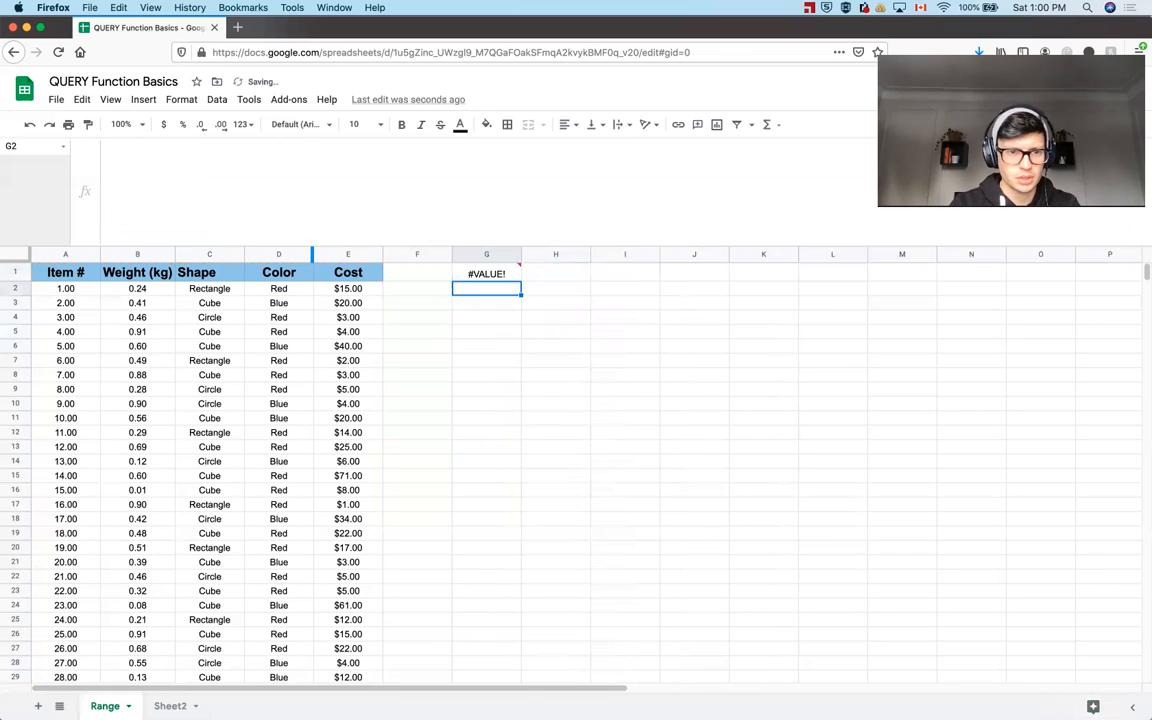
# Check the error on G1 and try BLYE as the color value in the query's WHERE line.
pyautogui.moveTo(485, 274)
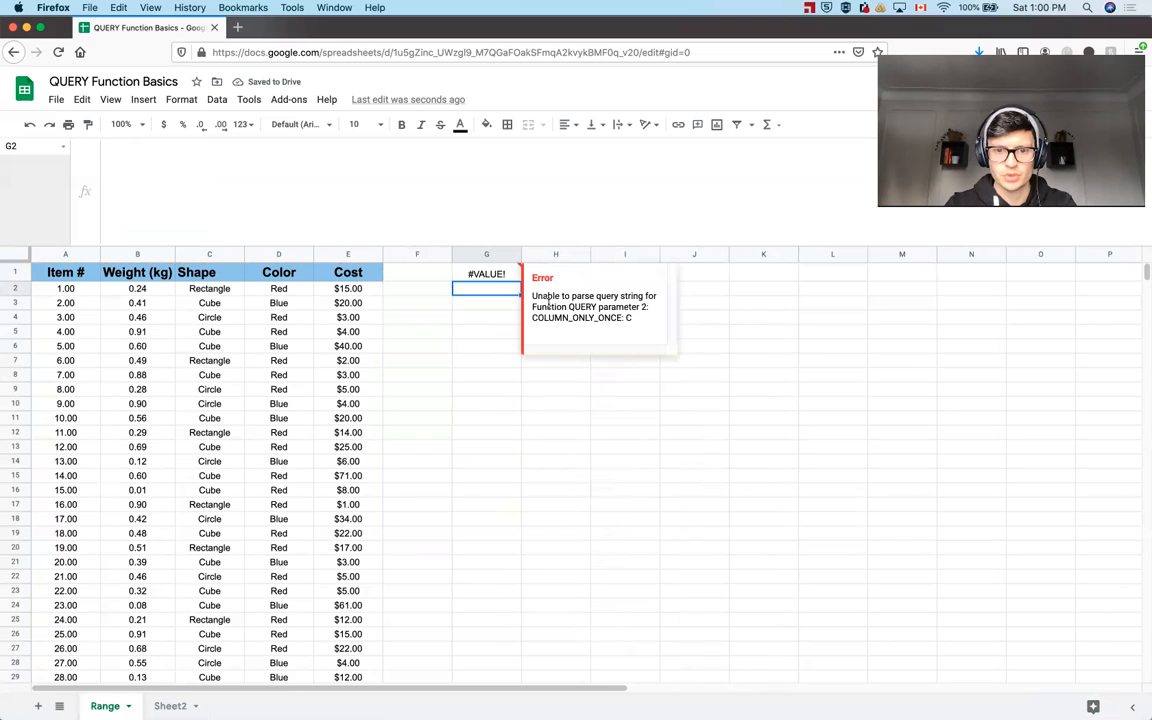
pyautogui.click(465, 273)
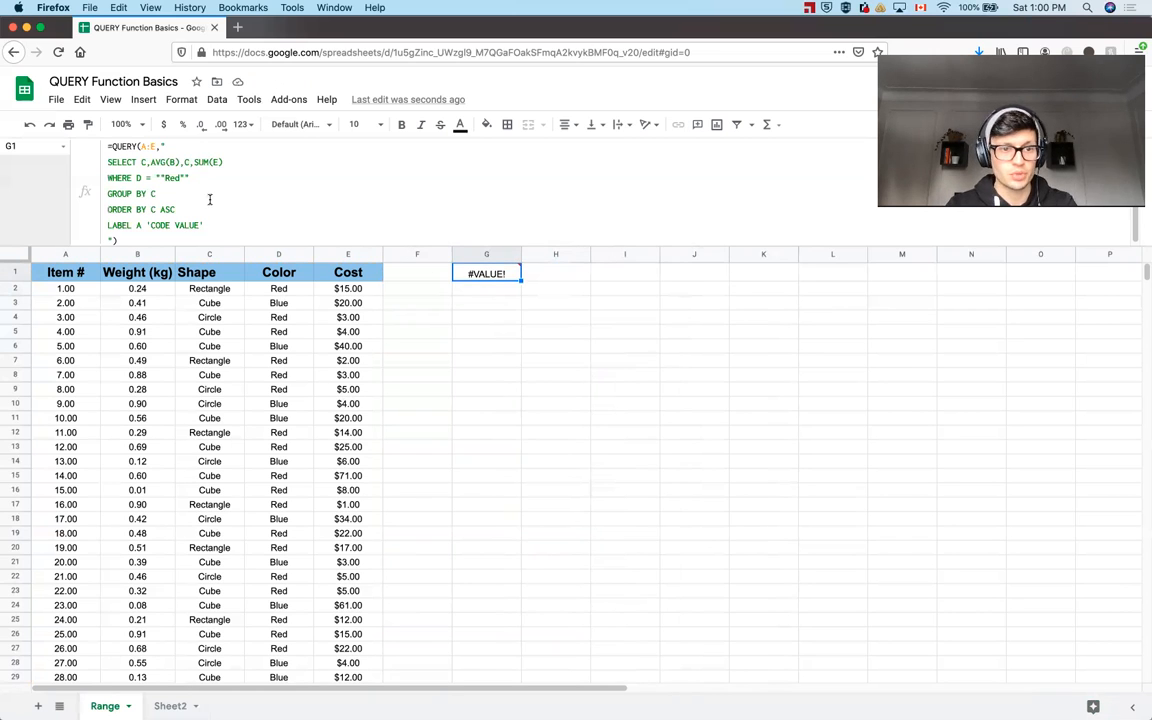
pyautogui.moveTo(166, 178); pyautogui.dragTo(251, 192)
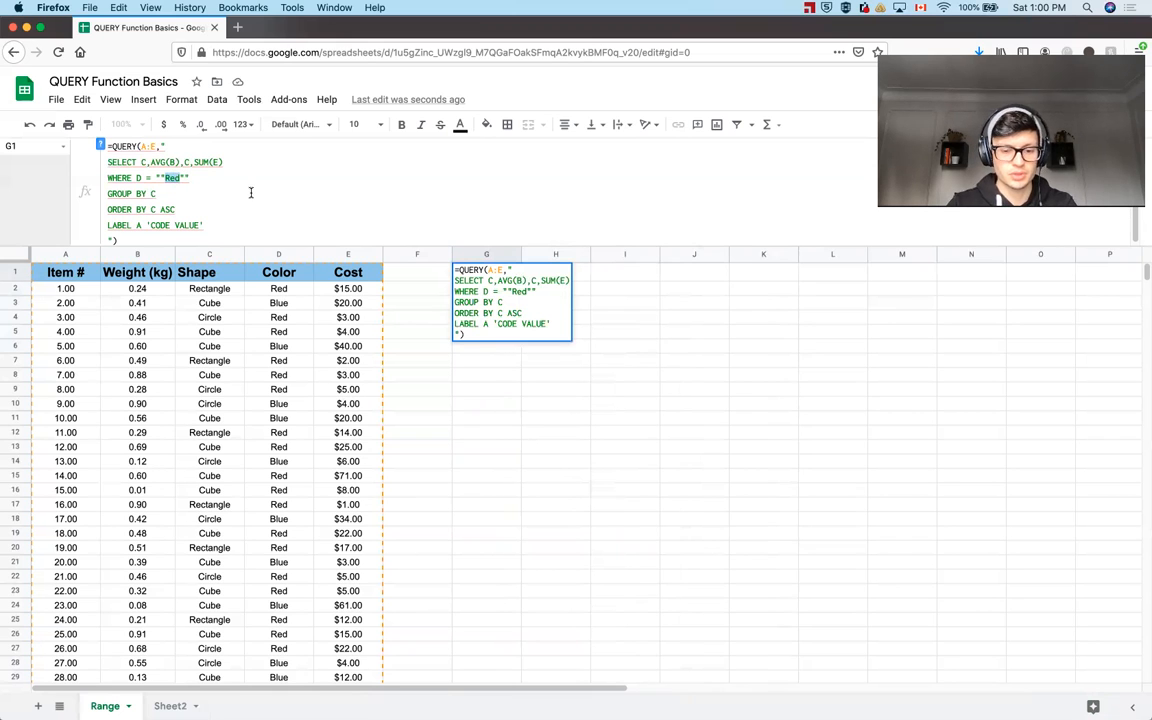
pyautogui.write('BLYE')
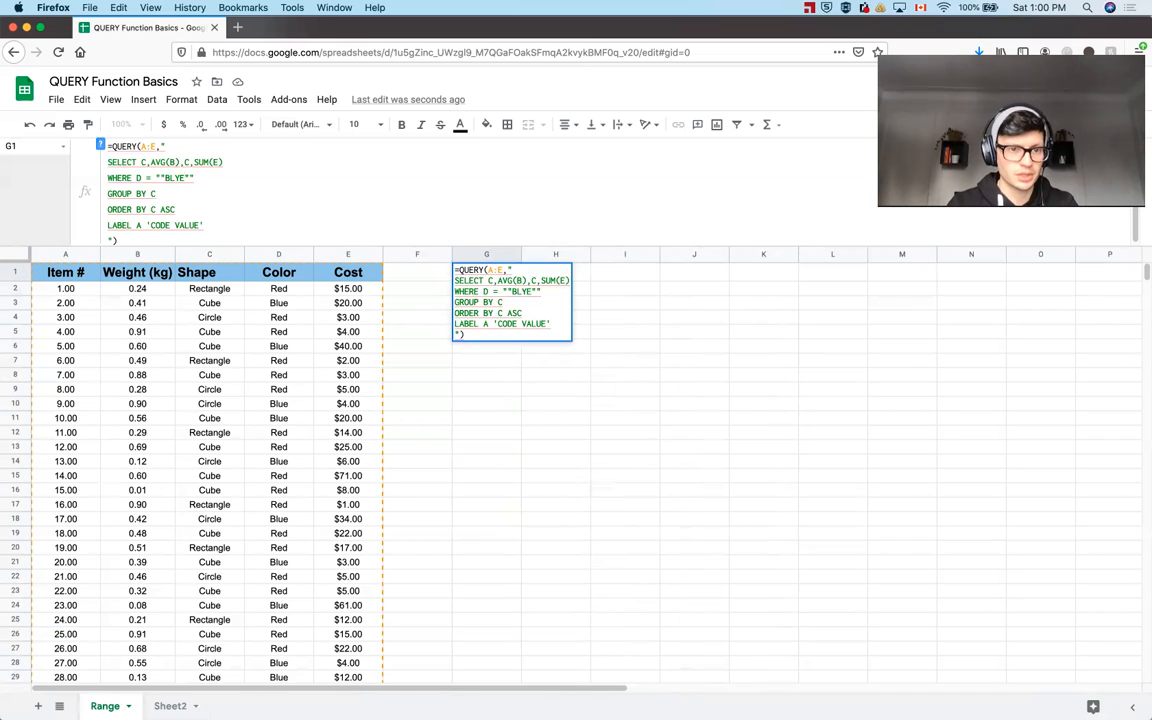
# Delete the ORDER BY line from the G1 query.
pyautogui.moveTo(157, 208); pyautogui.dragTo(101, 204)
pyautogui.press('BackSpace')
pyautogui.press('BackSpace')
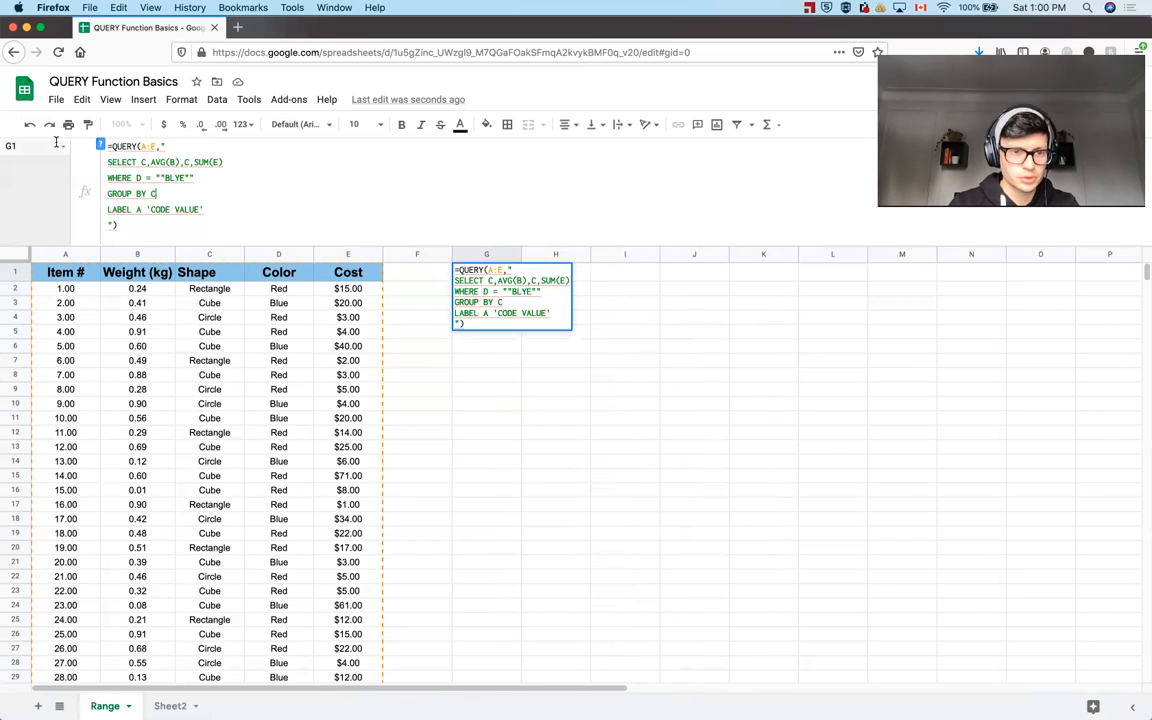
# Restore the color value in the G1 query's WHERE line to Red.
pyautogui.doubleClick(170, 177)
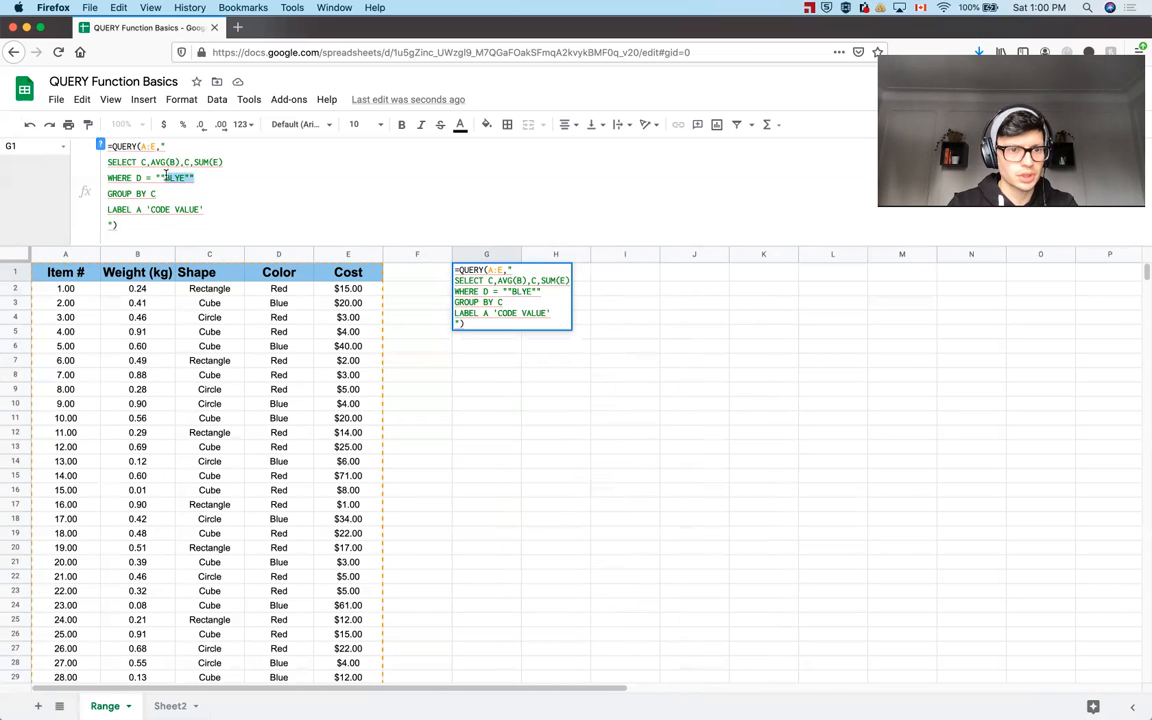
pyautogui.write('ER')
pyautogui.write('d')
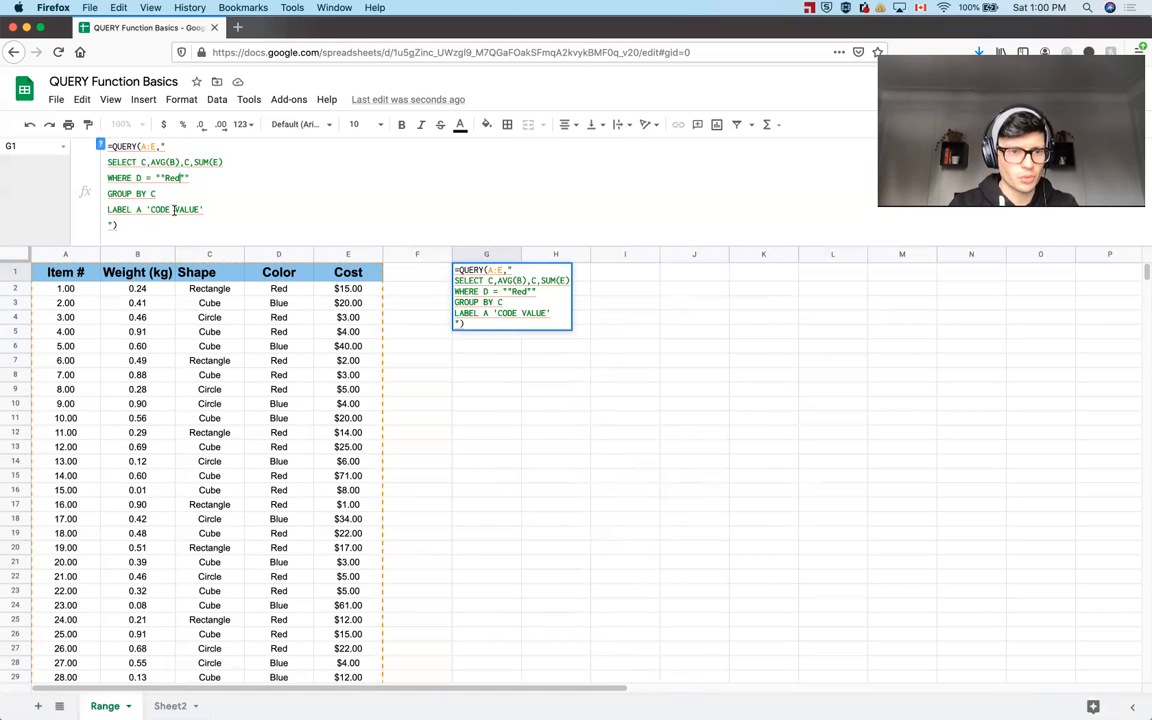
# Change the G1 query's LABEL line to C 'SHAPES' and enter the formula.
pyautogui.tripleClick(113, 206)
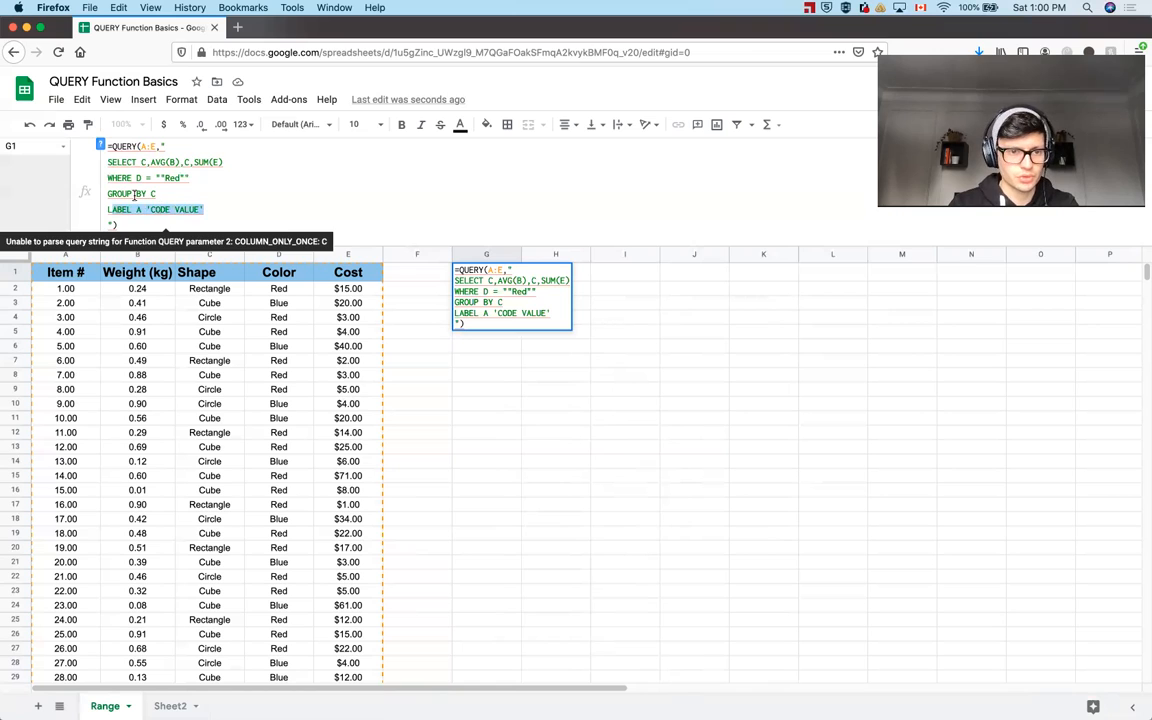
pyautogui.moveTo(134, 208); pyautogui.dragTo(202, 208)
pyautogui.write("C '")
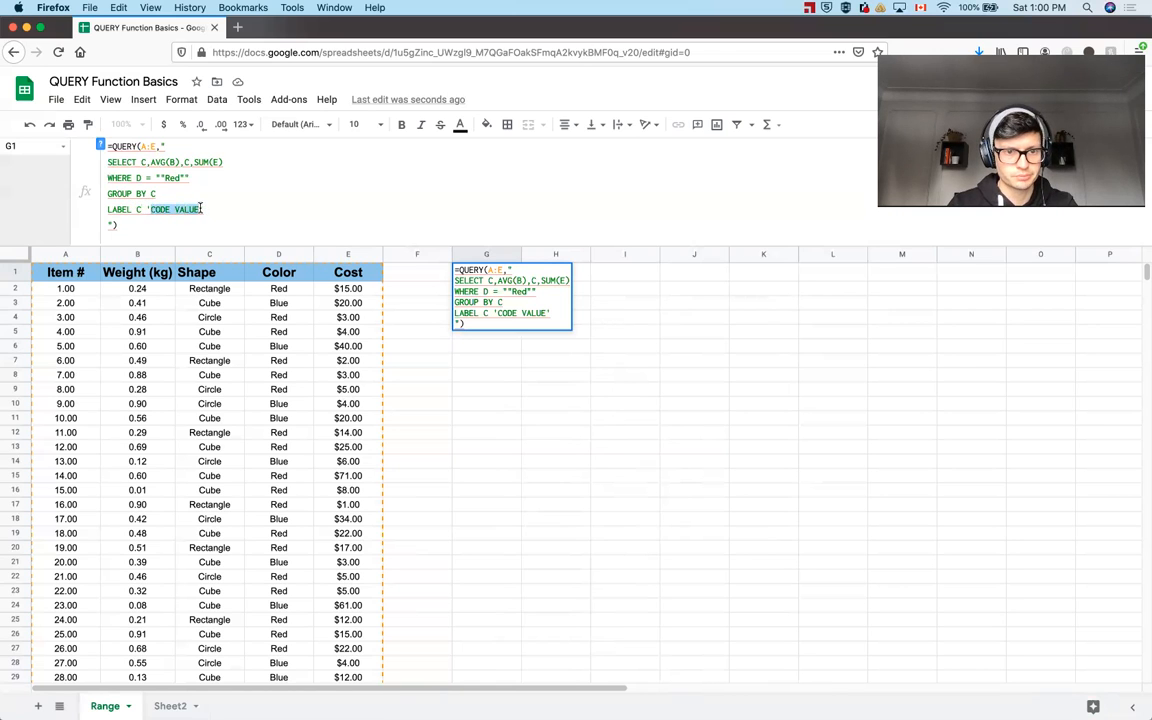
pyautogui.write('SHAPES')
pyautogui.press('Return')
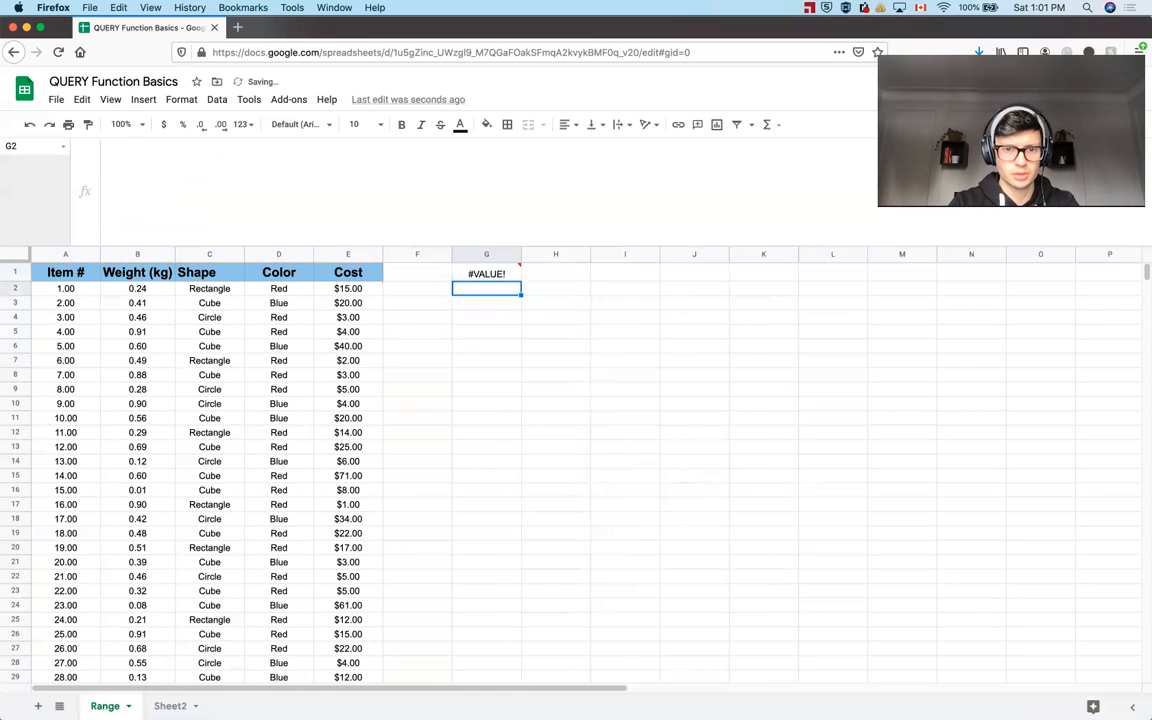
# Remove the duplicate column C between AVG(B) and SUM(E) in the G1 query's SELECT line and enter the formula.
pyautogui.moveTo(465, 272)
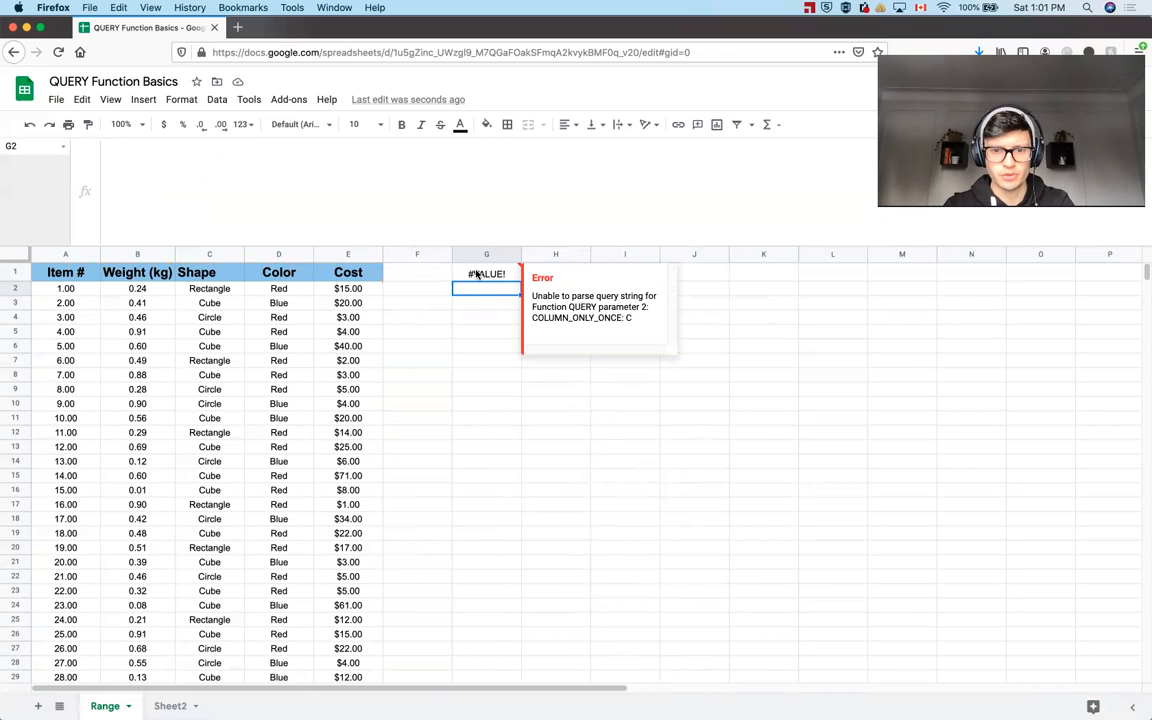
pyautogui.click(477, 273)
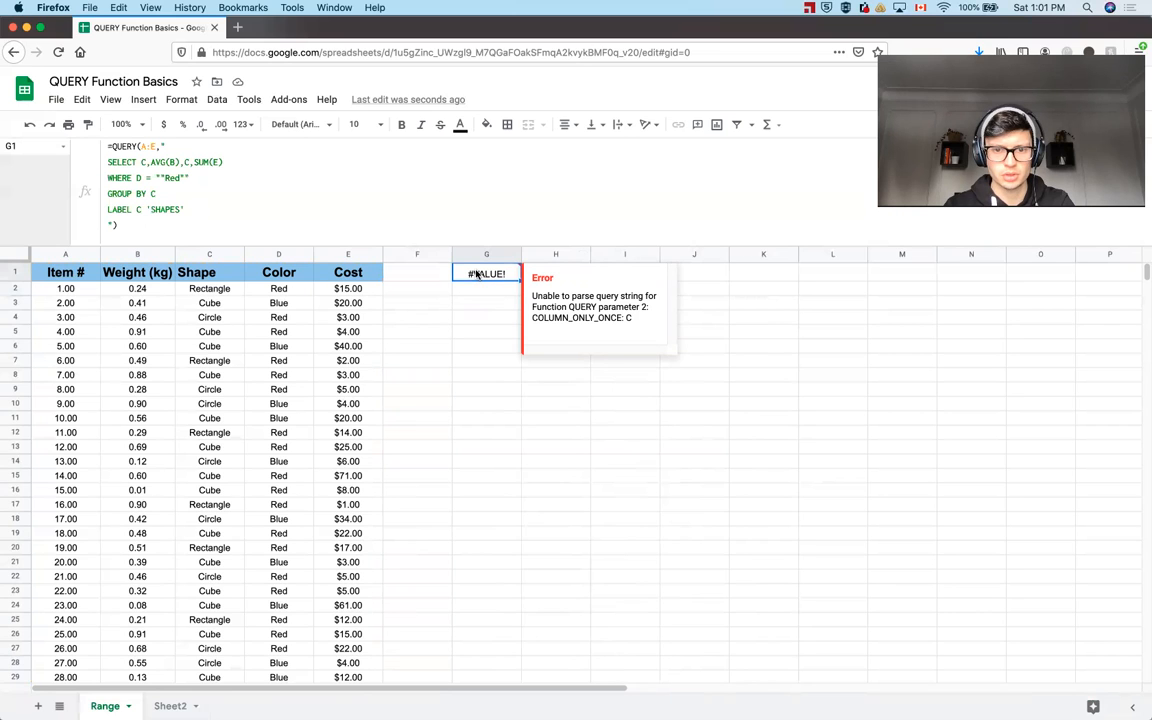
pyautogui.click(191, 161)
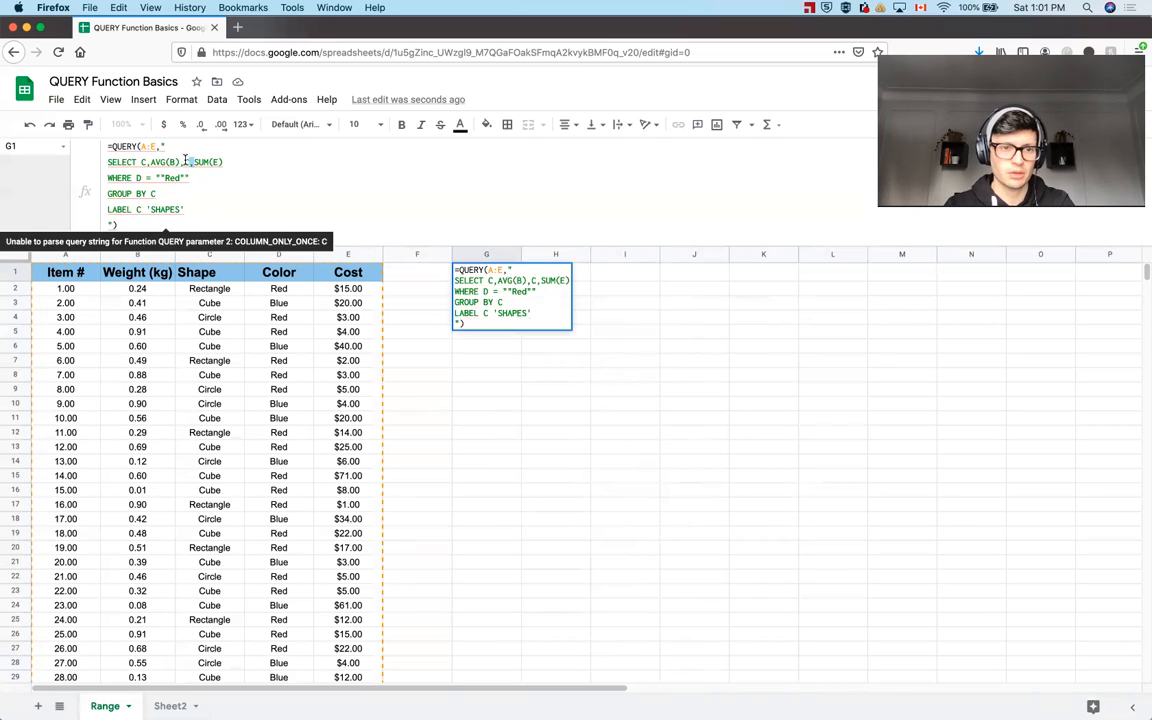
pyautogui.press('BackSpace')
pyautogui.press('BackSpace')
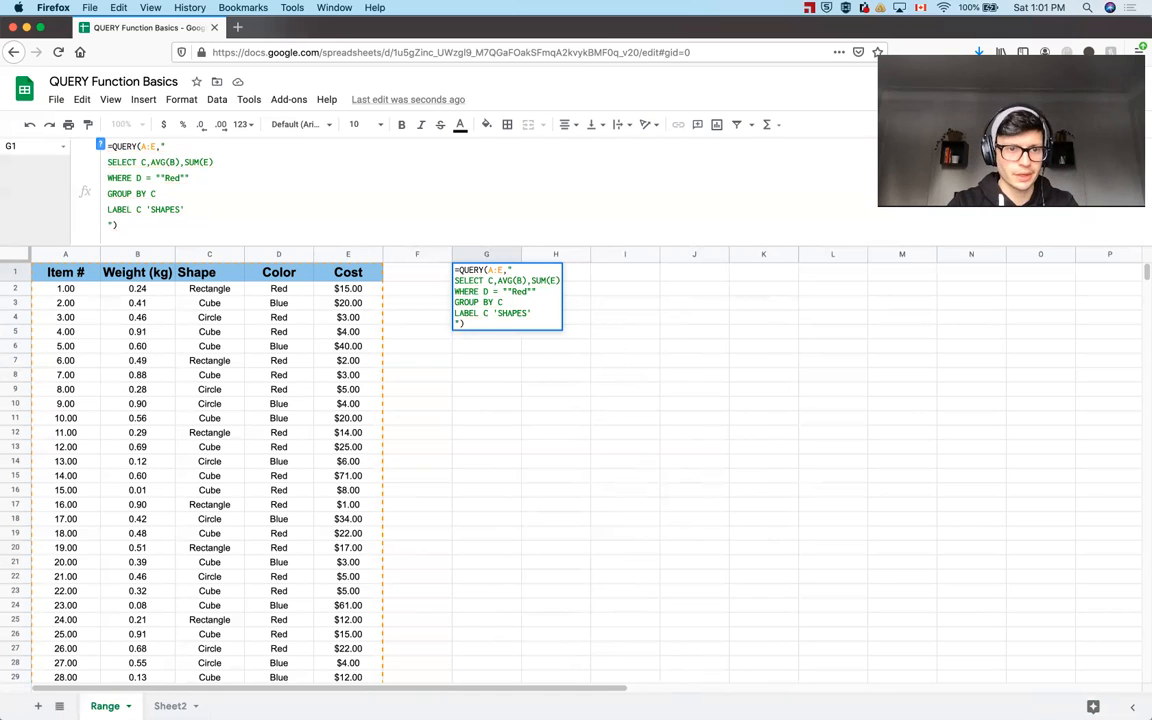
pyautogui.press('Return')
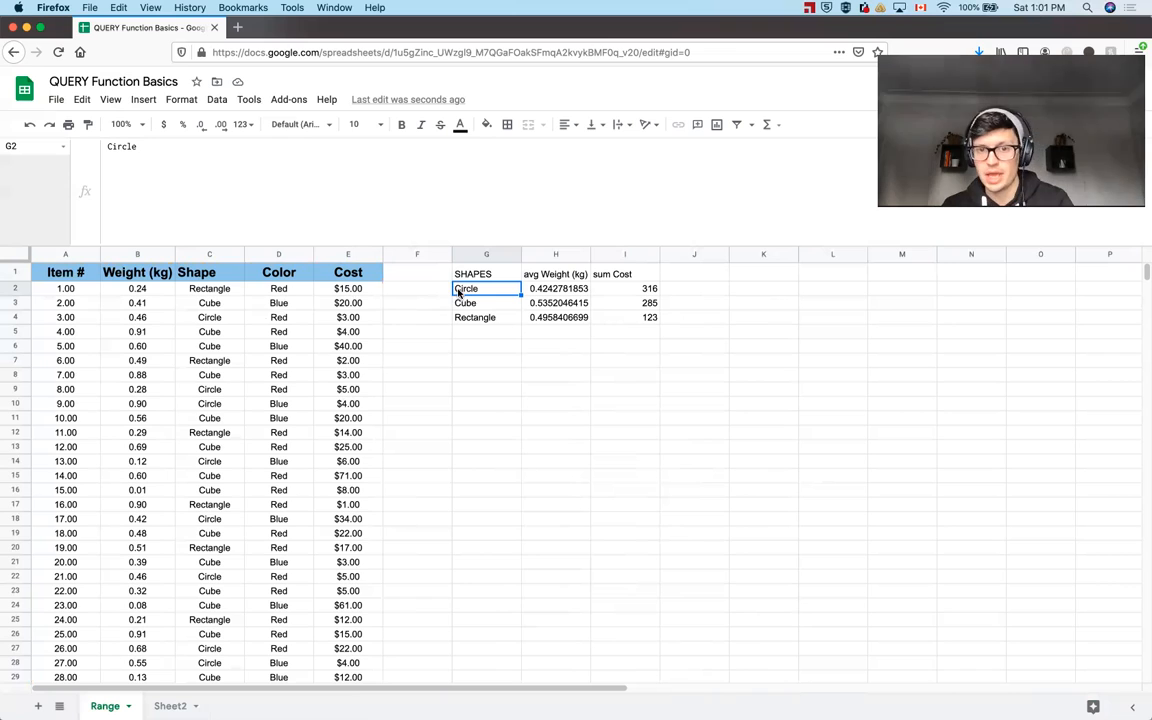
# Review the grouped shape rows and the query in G1 that produces them.
pyautogui.moveTo(480, 288); pyautogui.dragTo(490, 317)
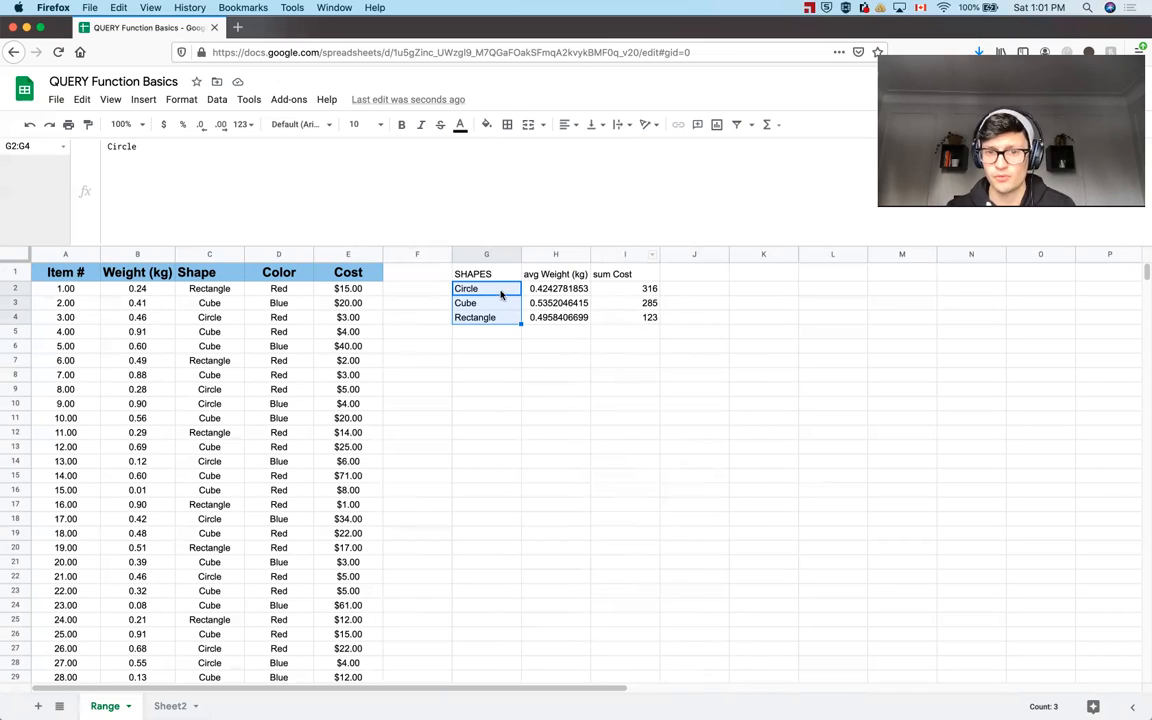
pyautogui.moveTo(499, 289); pyautogui.dragTo(648, 291)
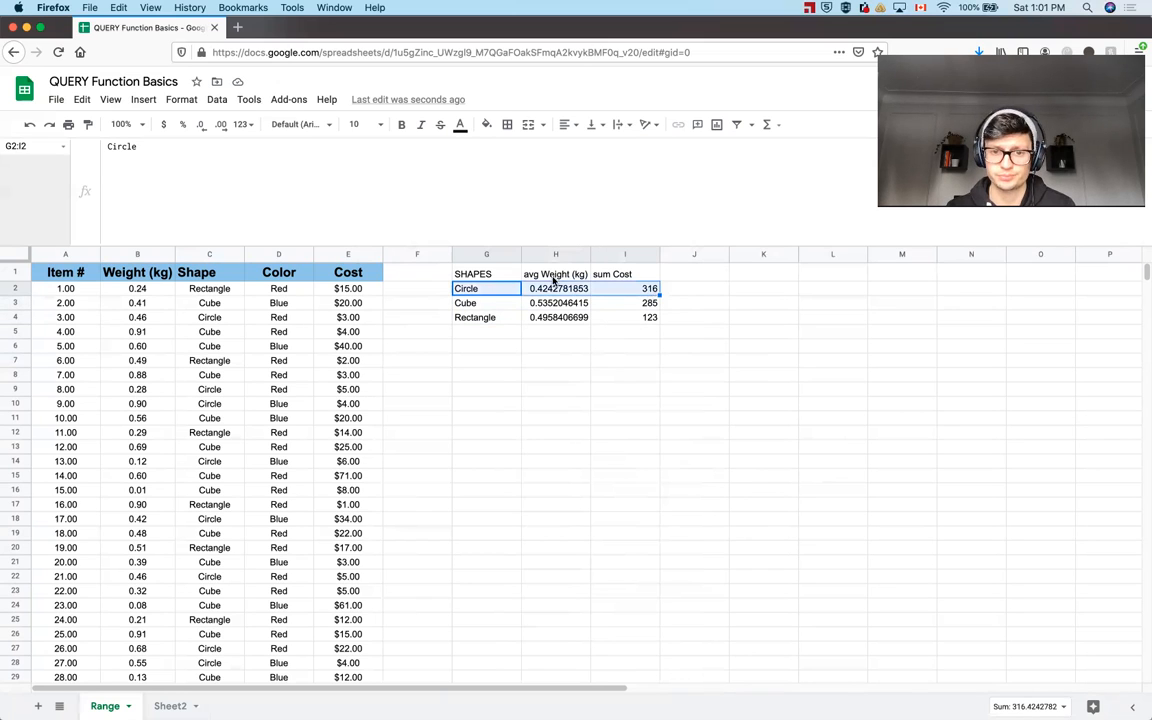
pyautogui.click(487, 273)
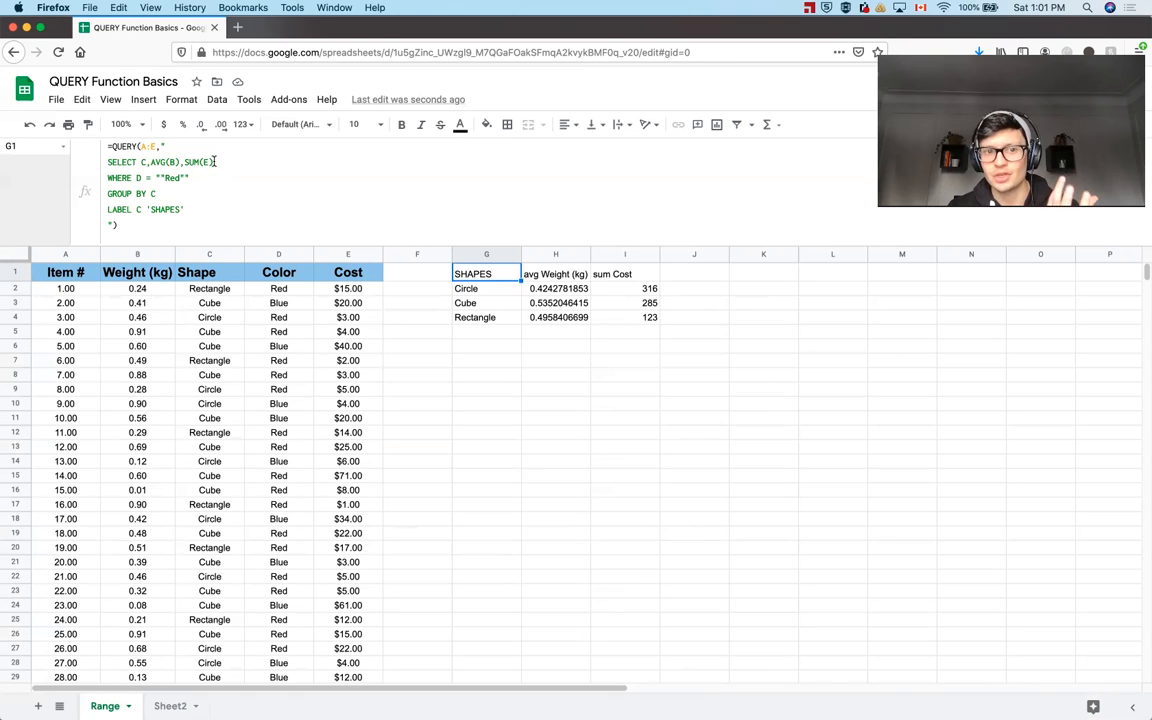
# Try selecting column C a second time between AVG(B) and SUM(E) in the G1 query, enter it and inspect the cell's error.
pyautogui.click(213, 161)
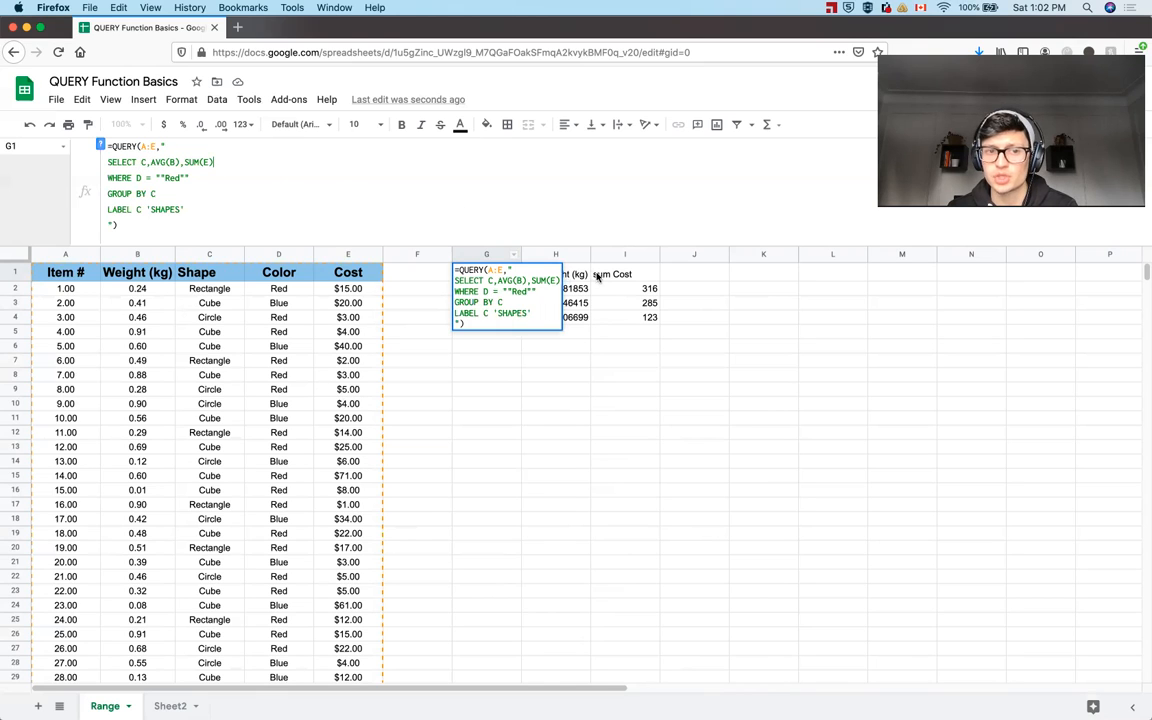
pyautogui.click(183, 162)
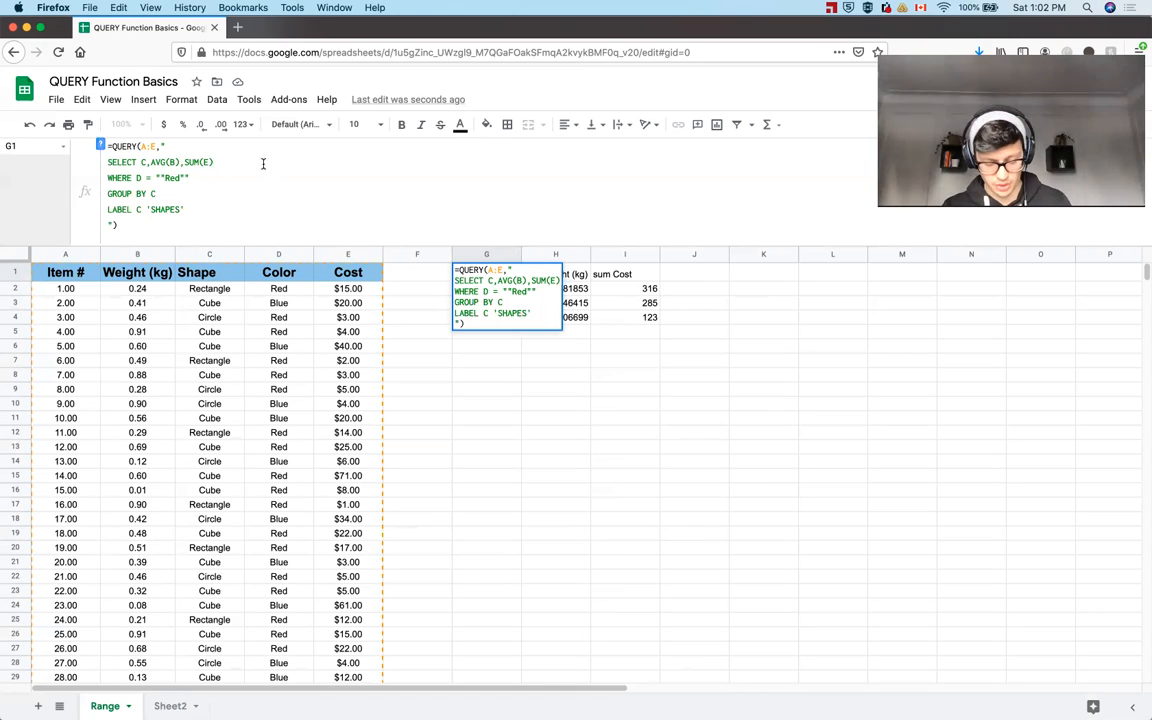
pyautogui.write('C,')
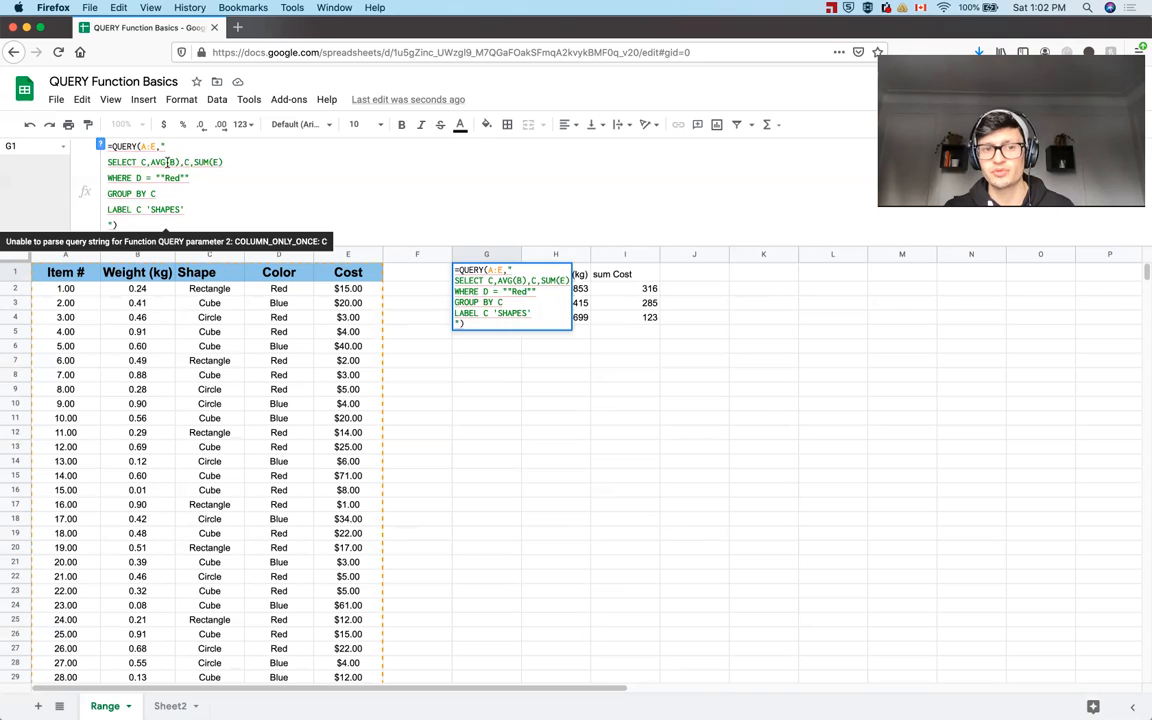
pyautogui.moveTo(184, 162); pyautogui.dragTo(191, 162)
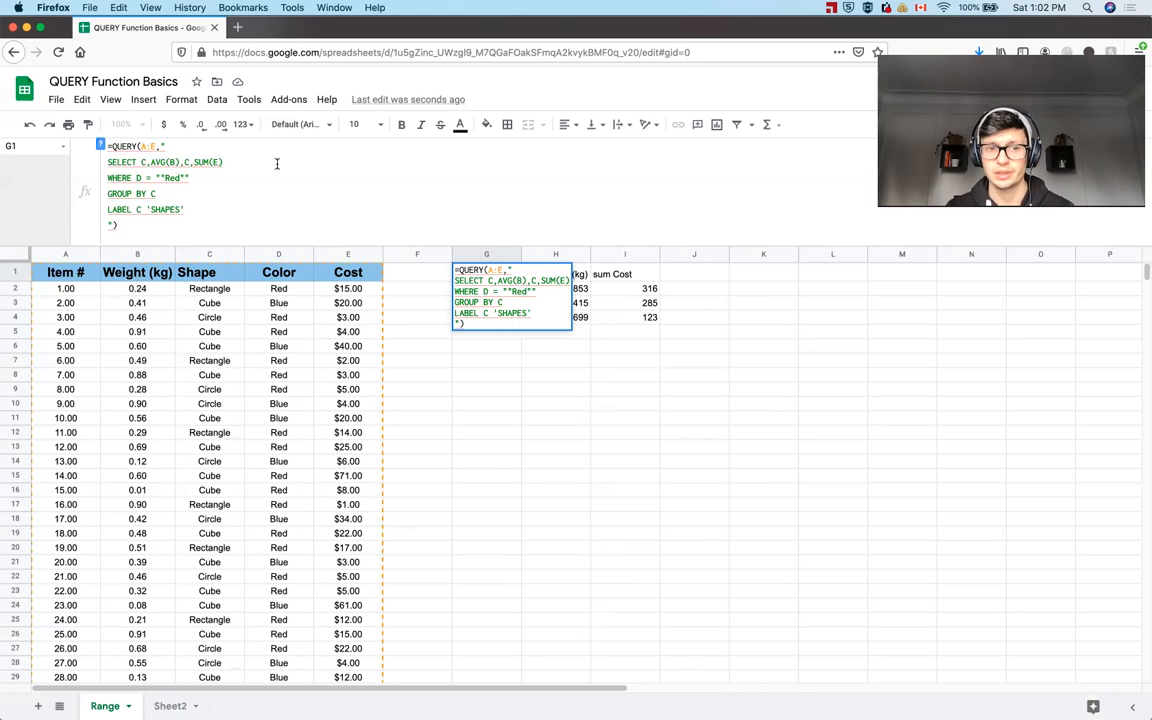
pyautogui.press('Return')
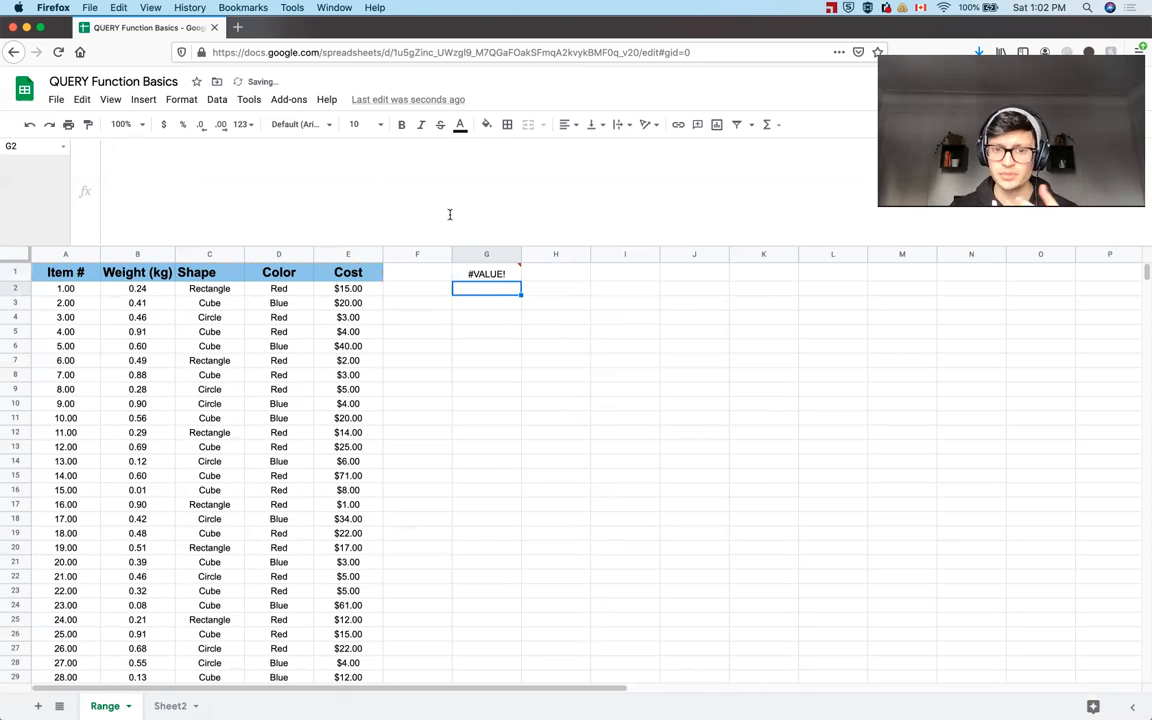
pyautogui.moveTo(516, 274)
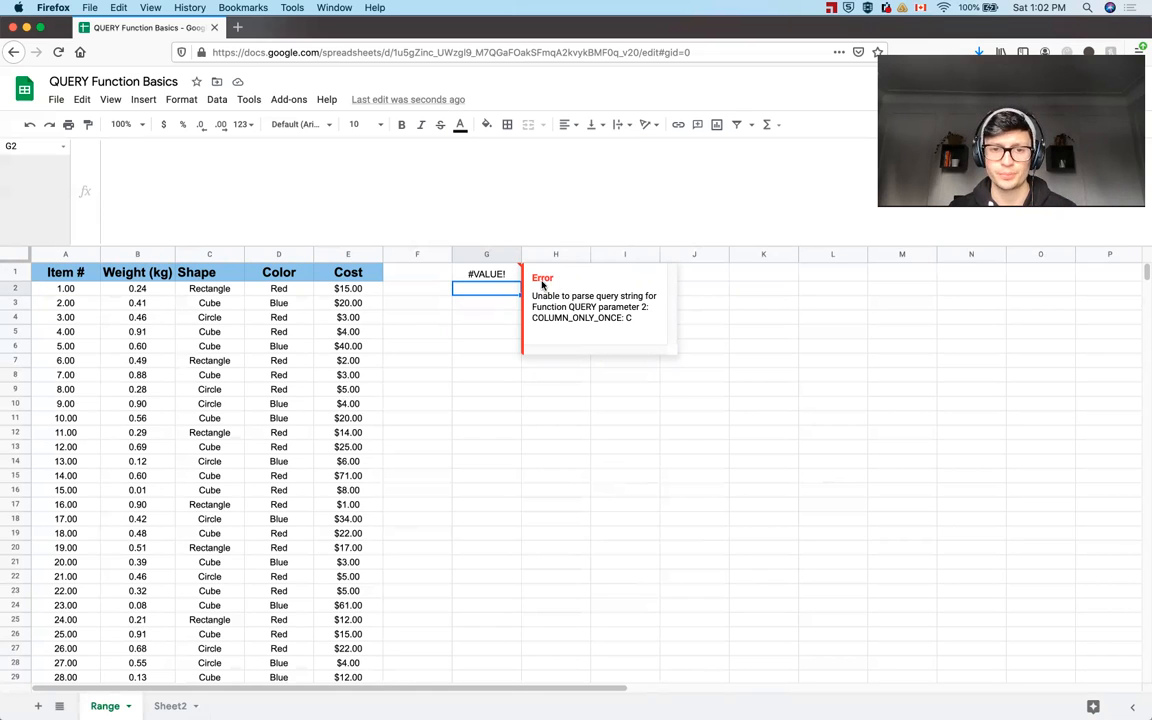
# Remove the repeated column C before SUM(E) from the G1 query's SELECT line and enter the formula.
pyautogui.press('Up')
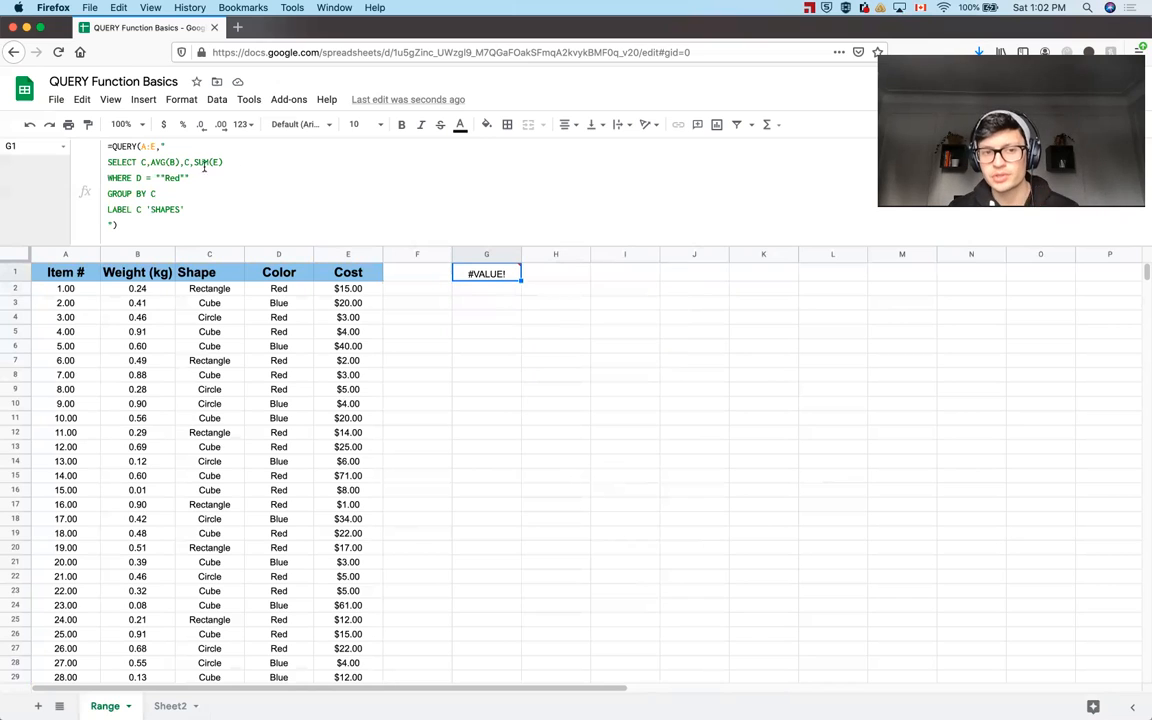
pyautogui.doubleClick(186, 161)
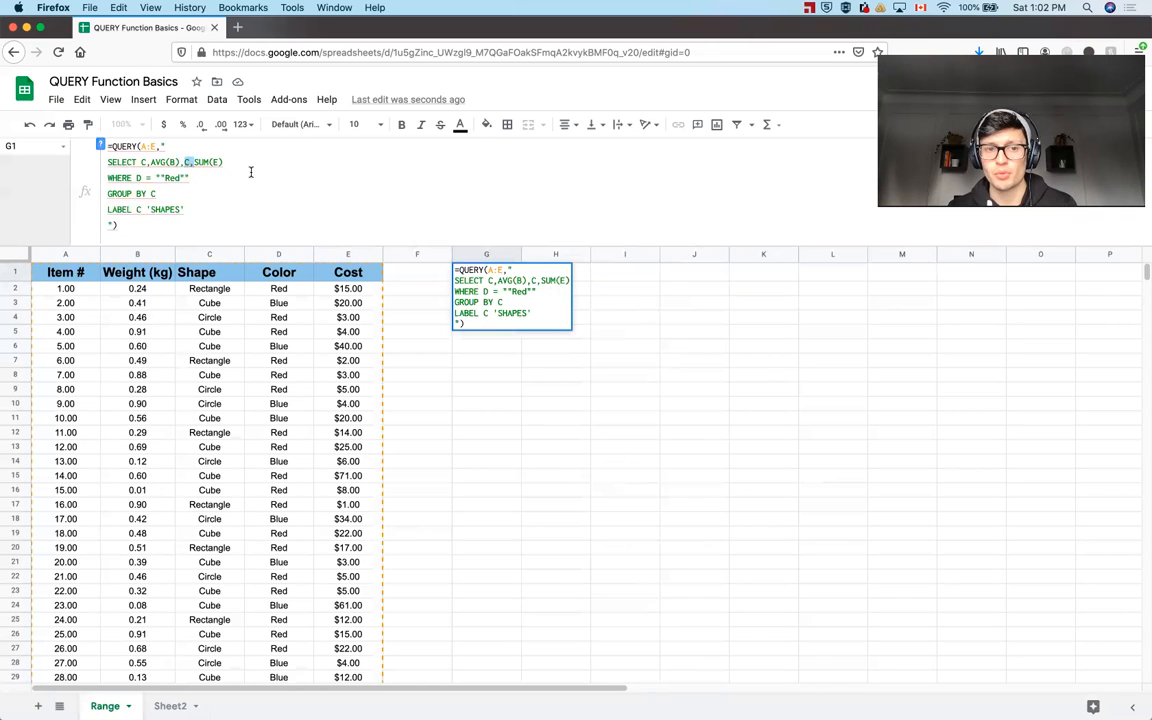
pyautogui.press('BackSpace')
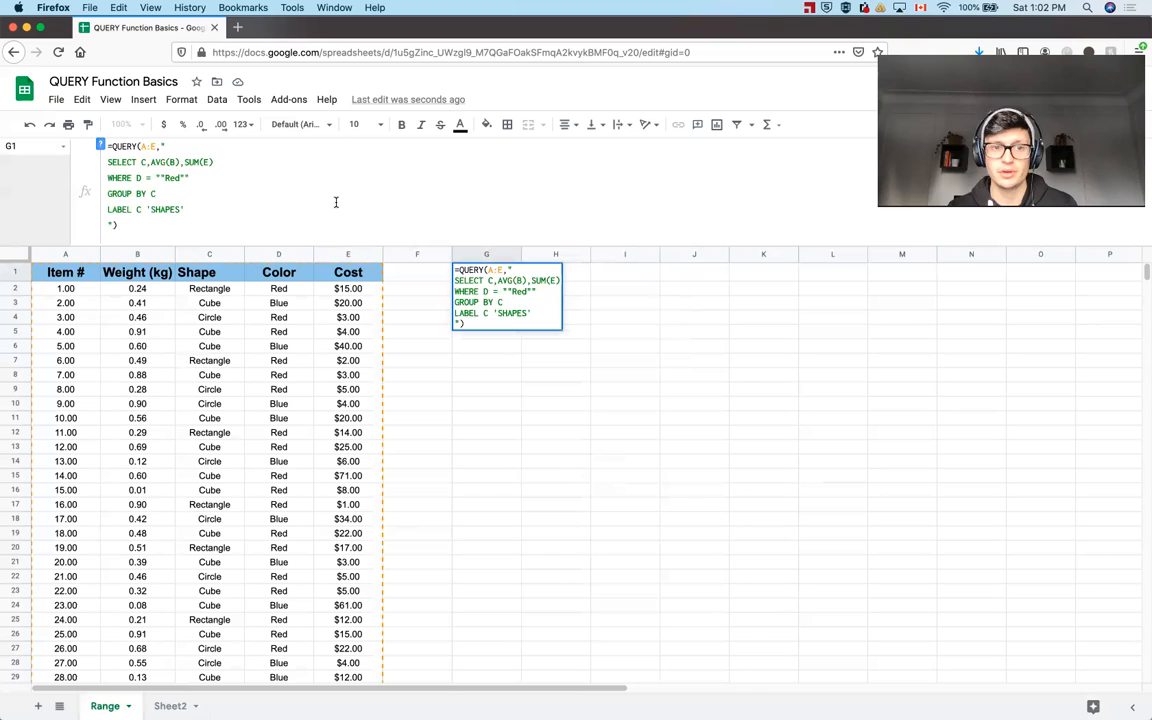
pyautogui.press('Return')
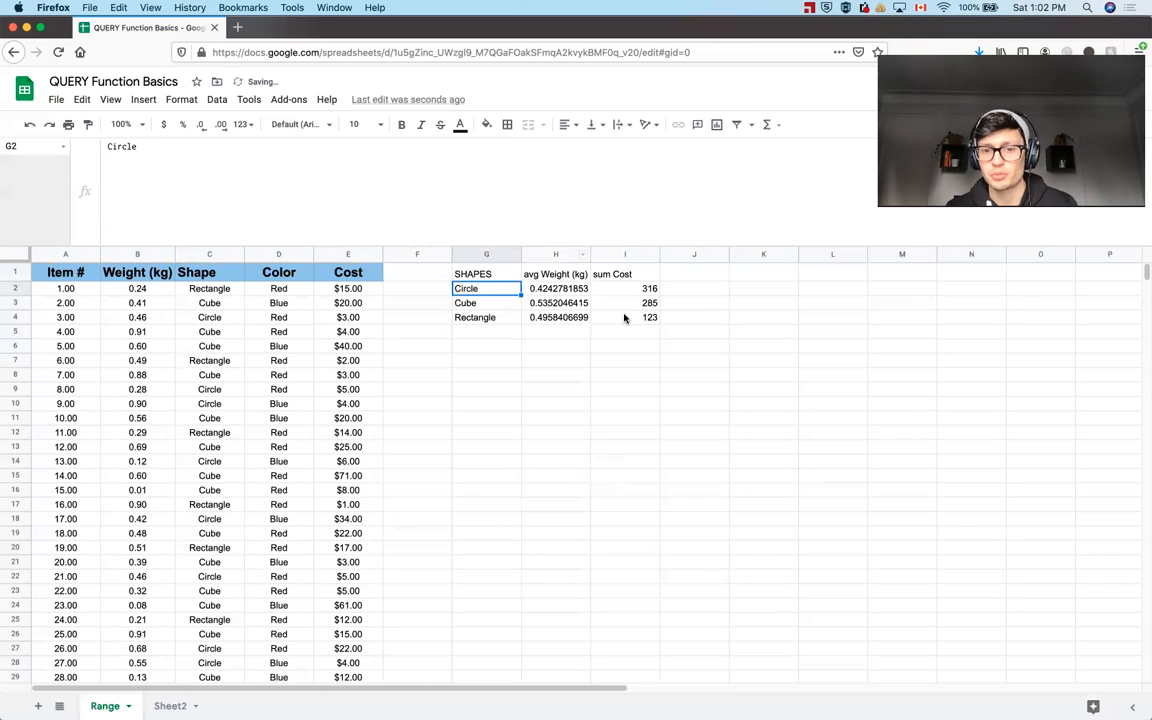
# Change the G1 query's WHERE condition on column D to ""Blue"" and enter the formula.
pyautogui.click(487, 273)
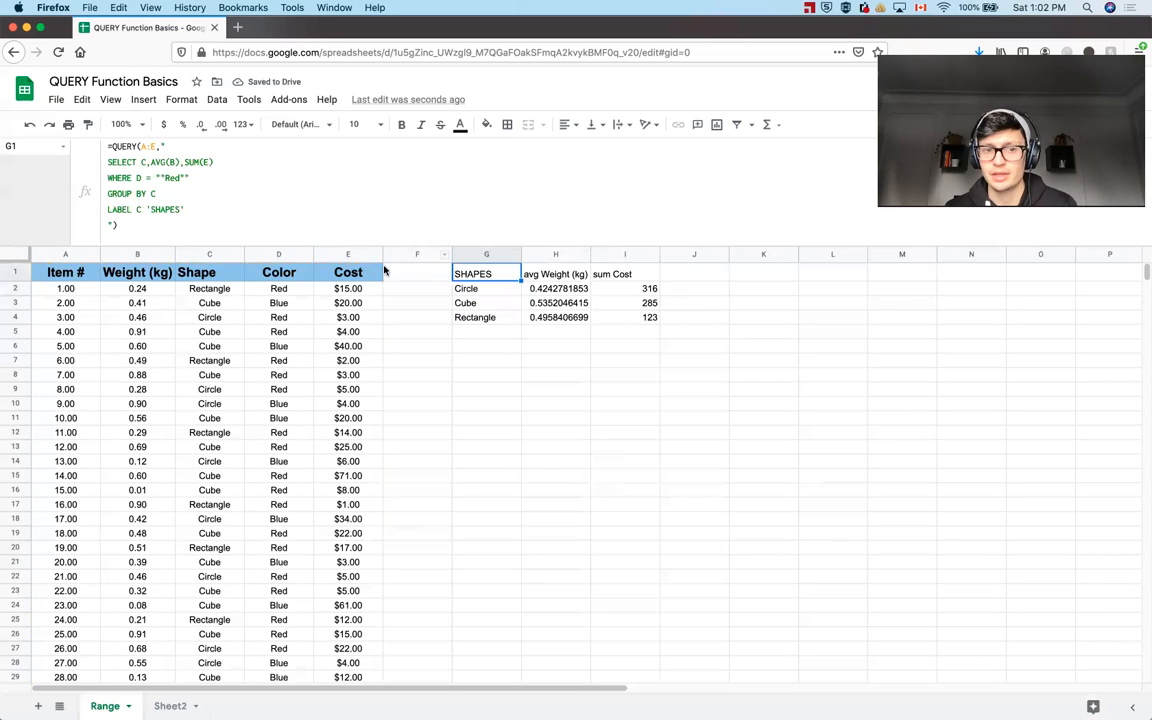
pyautogui.click(166, 177)
pyautogui.write('Blue')
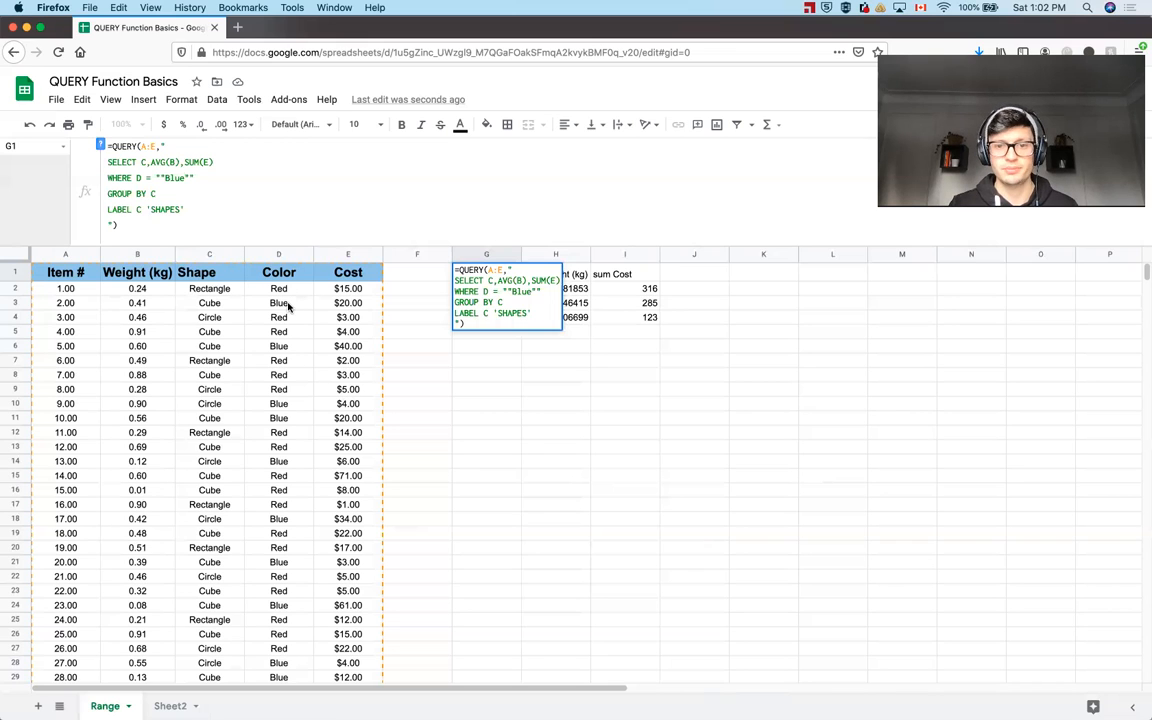
pyautogui.press('Return')
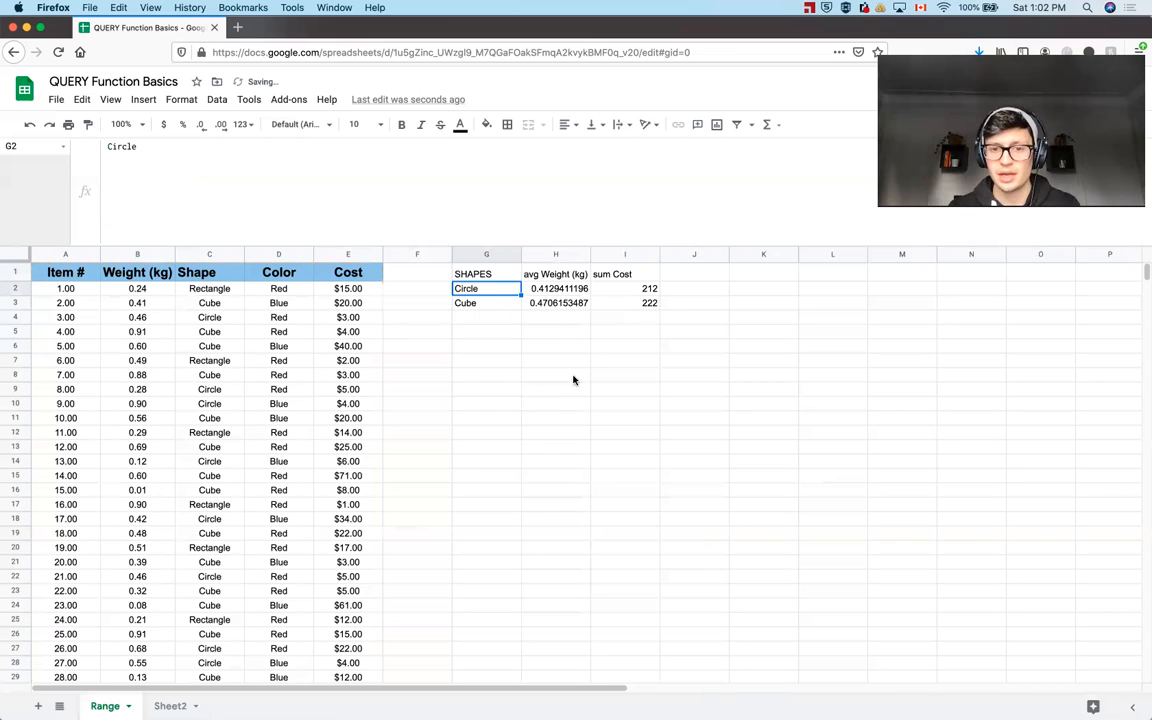
# Add column D ahead of C in both the SELECT and GROUP BY lines of the G1 query.
pyautogui.press('Up')
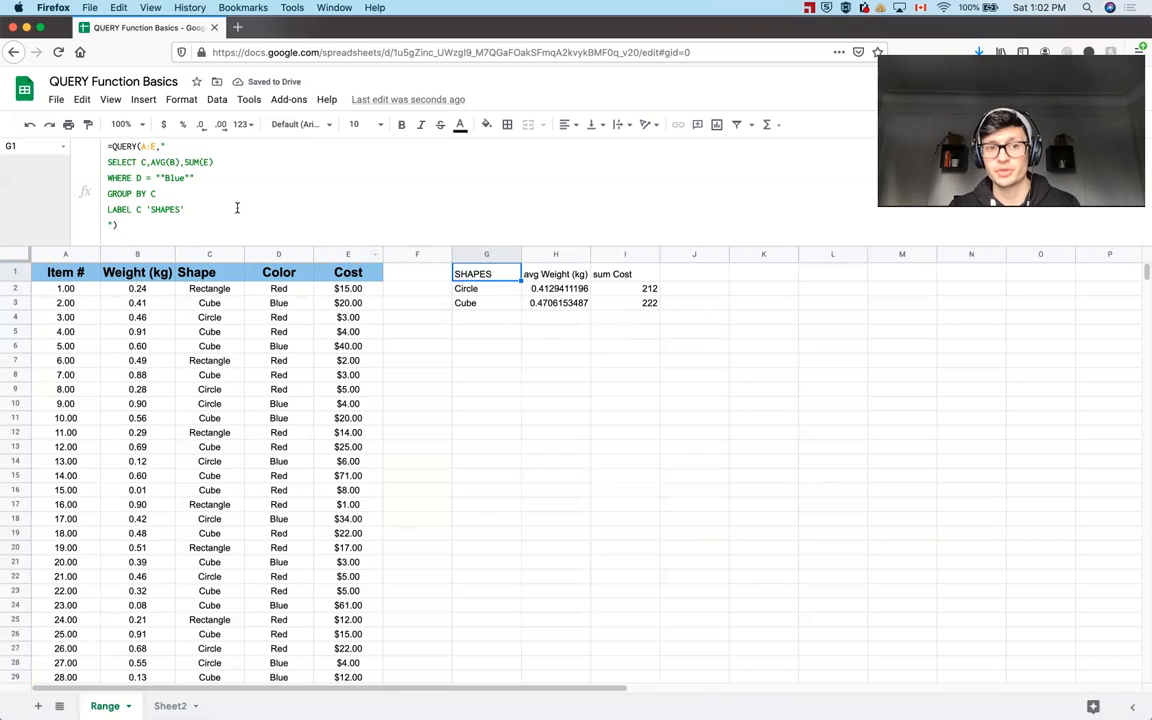
pyautogui.moveTo(198, 177); pyautogui.dragTo(106, 178)
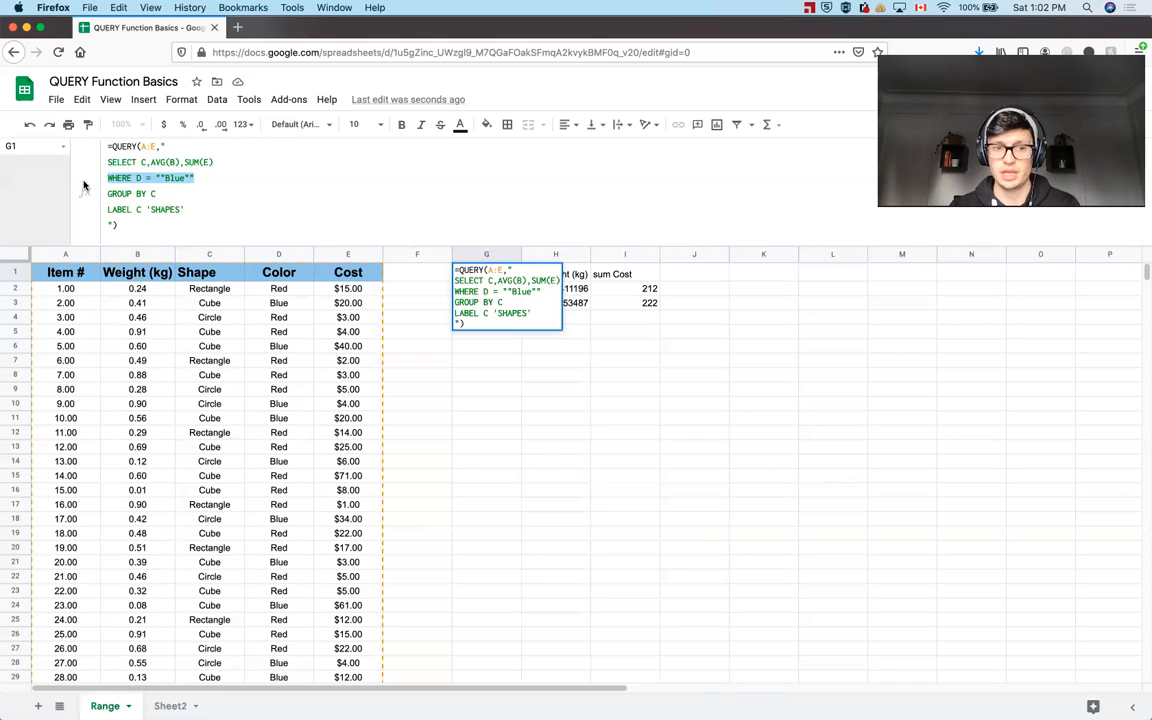
pyautogui.click(140, 161)
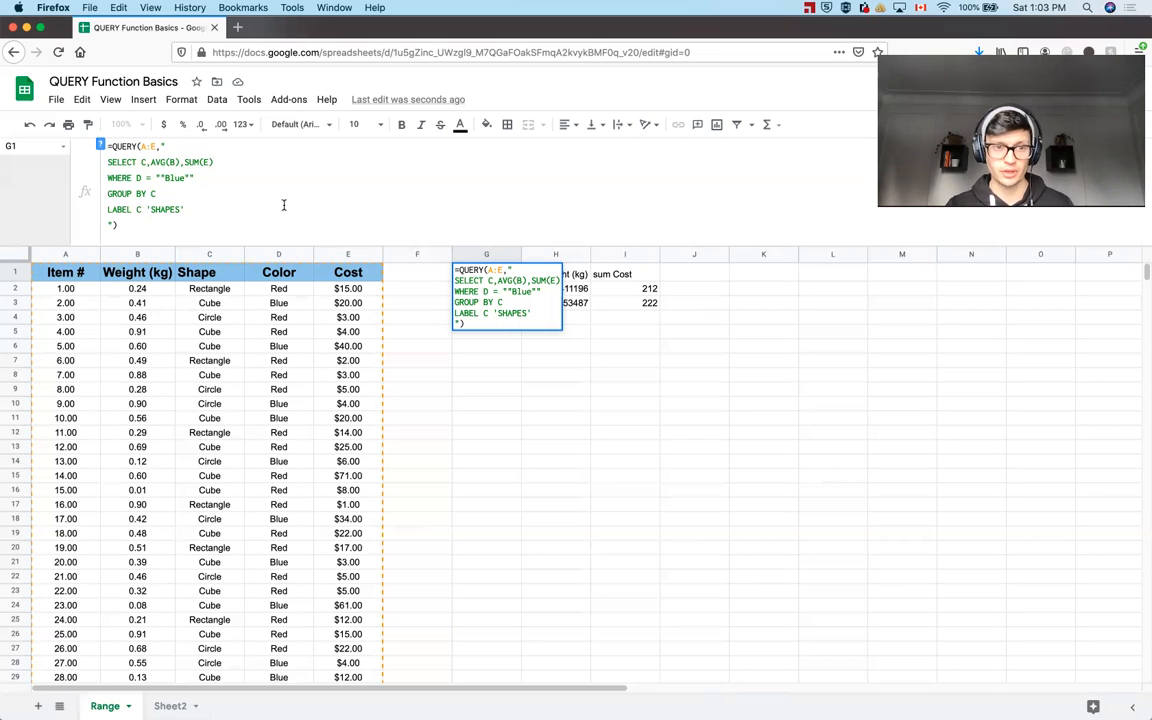
pyautogui.write('D')
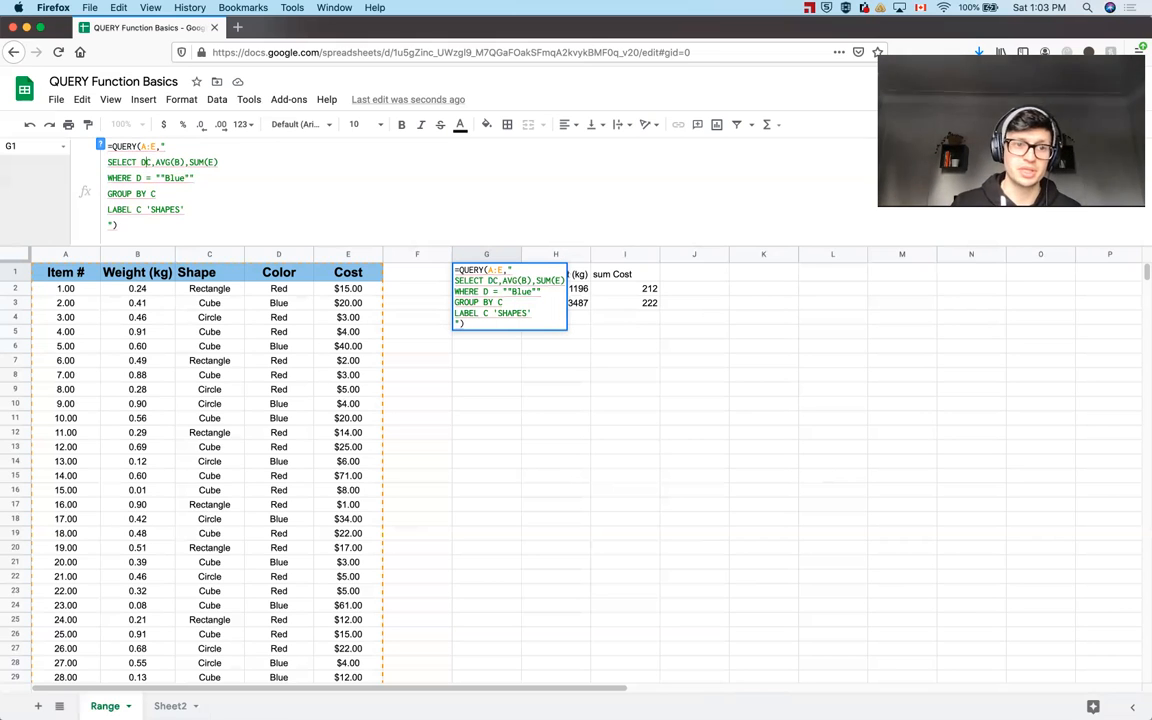
pyautogui.write(',')
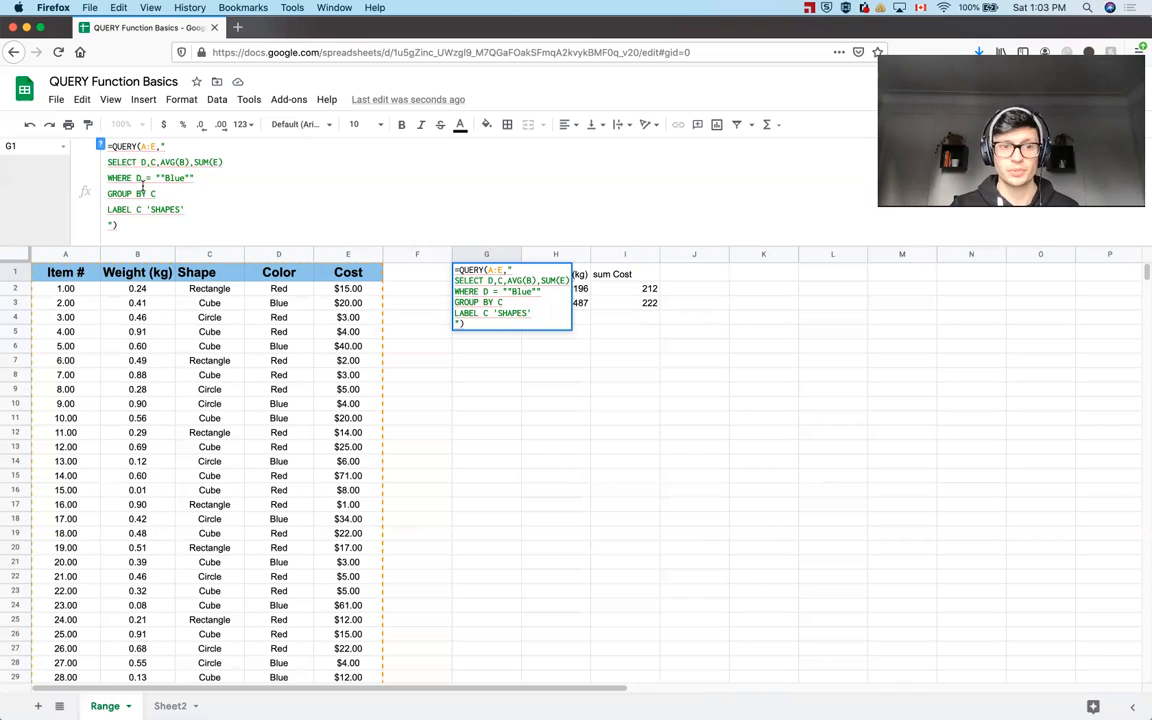
pyautogui.press('Down')
pyautogui.press('Down')
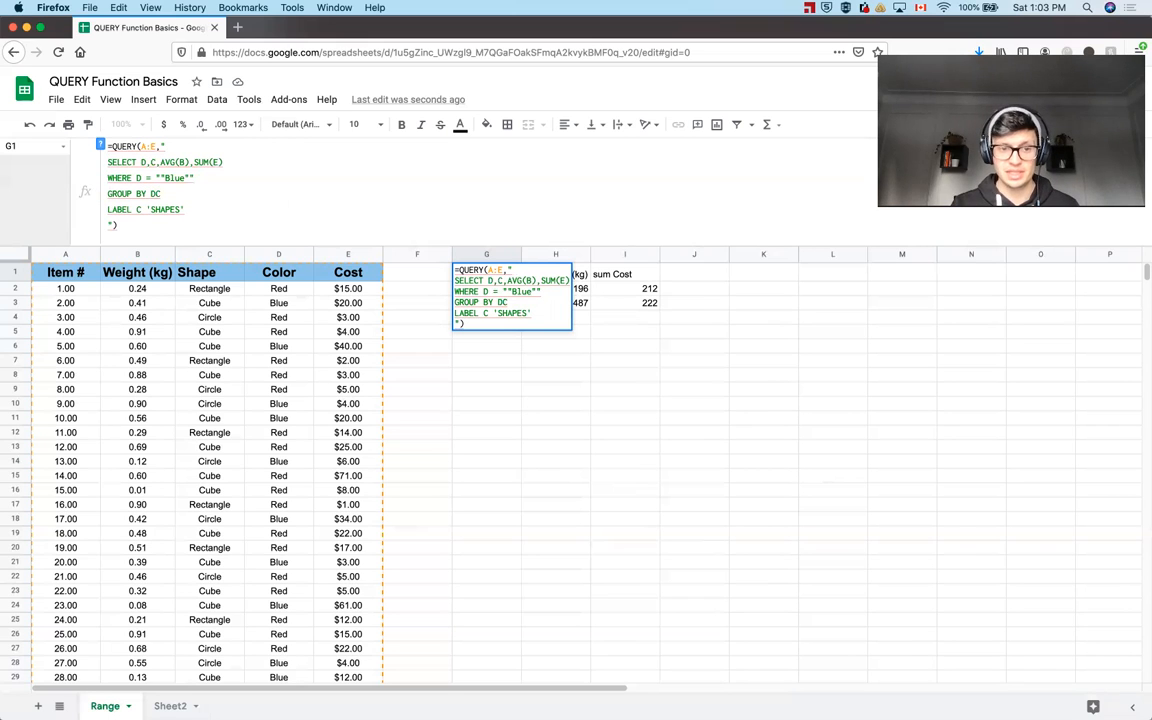
pyautogui.write('D,')
pyautogui.moveTo(211, 177); pyautogui.dragTo(185, 177)
pyautogui.click(193, 176)
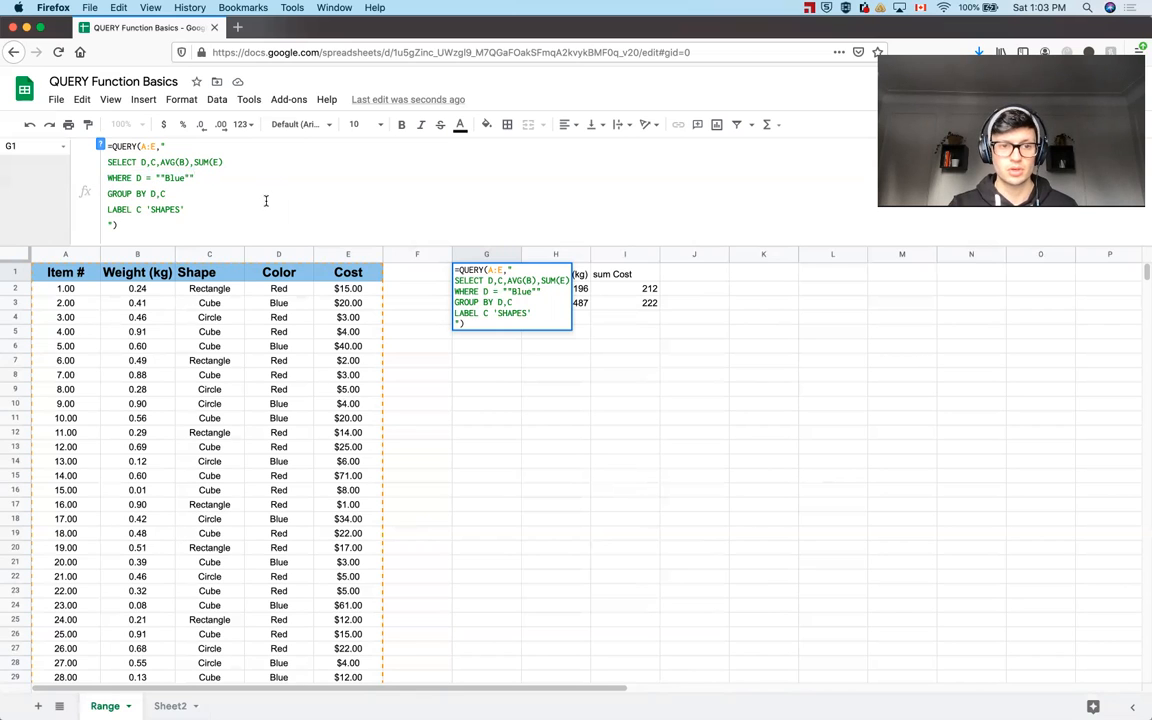
# Insert the line ORDER BY AVG(B) DESC between GROUP BY and LABEL in the G1 query and enter the formula.
pyautogui.click(238, 190)
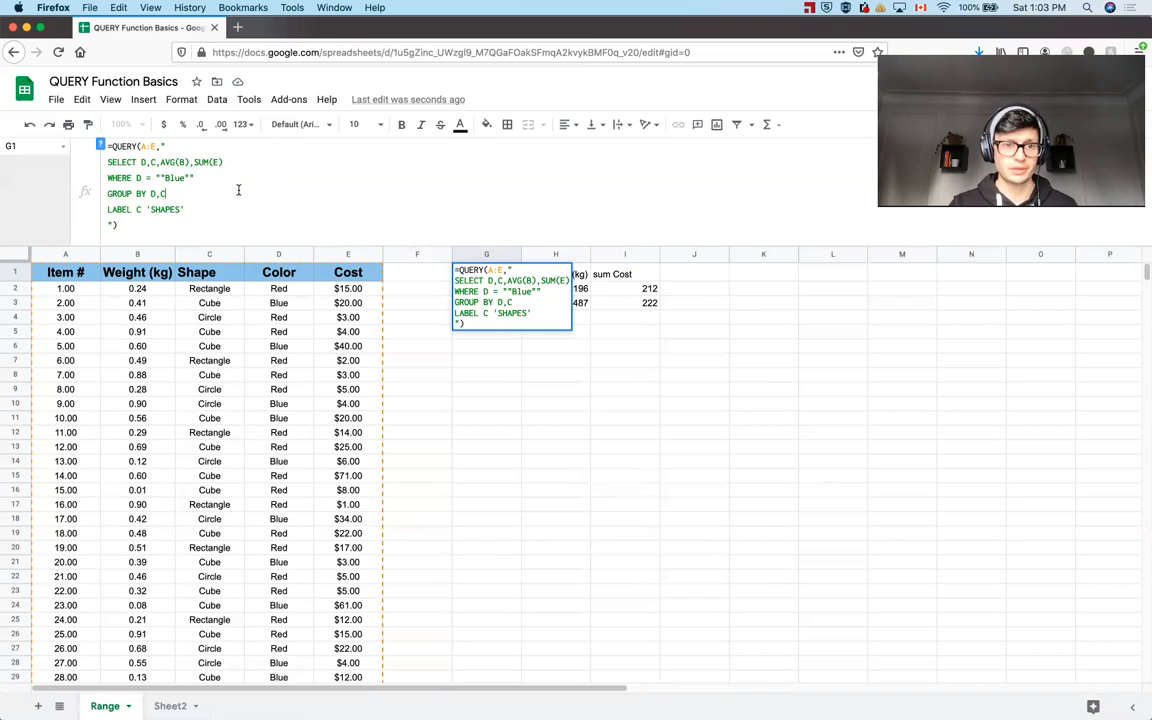
pyautogui.hotkey('alt', 'Return')
pyautogui.write('Orf')
pyautogui.press('BackSpace')
pyautogui.press('BackSpace')
pyautogui.press('BackSpace')
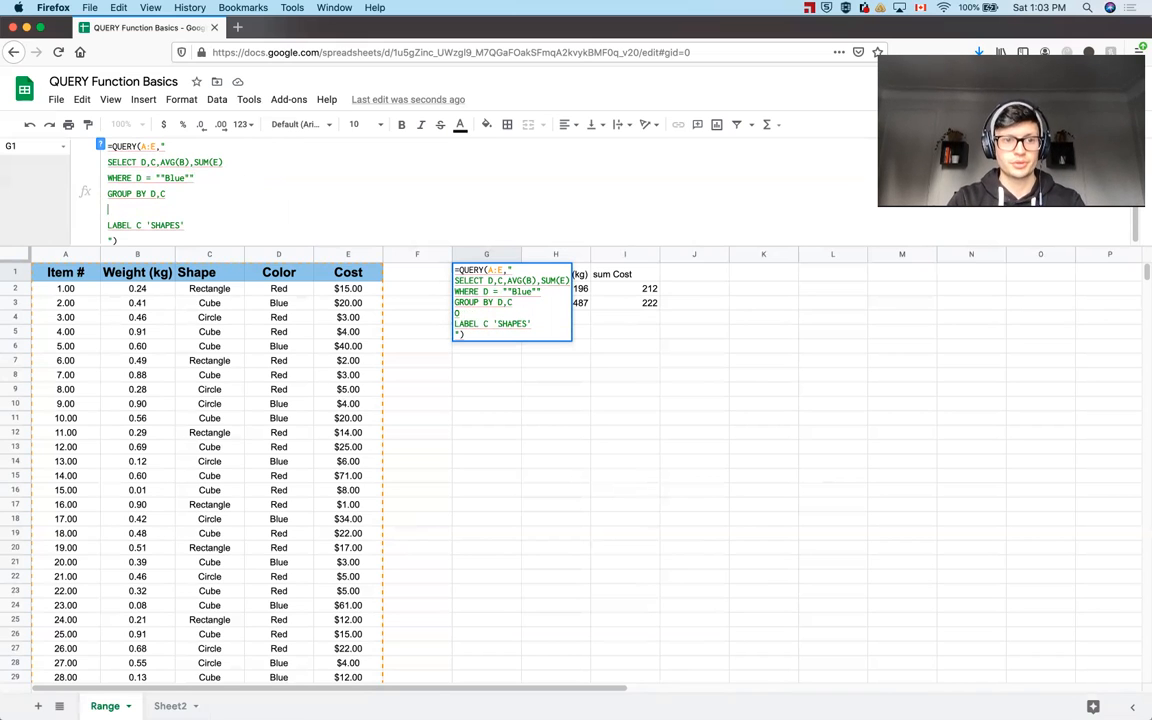
pyautogui.write('ORDER BY AVG')
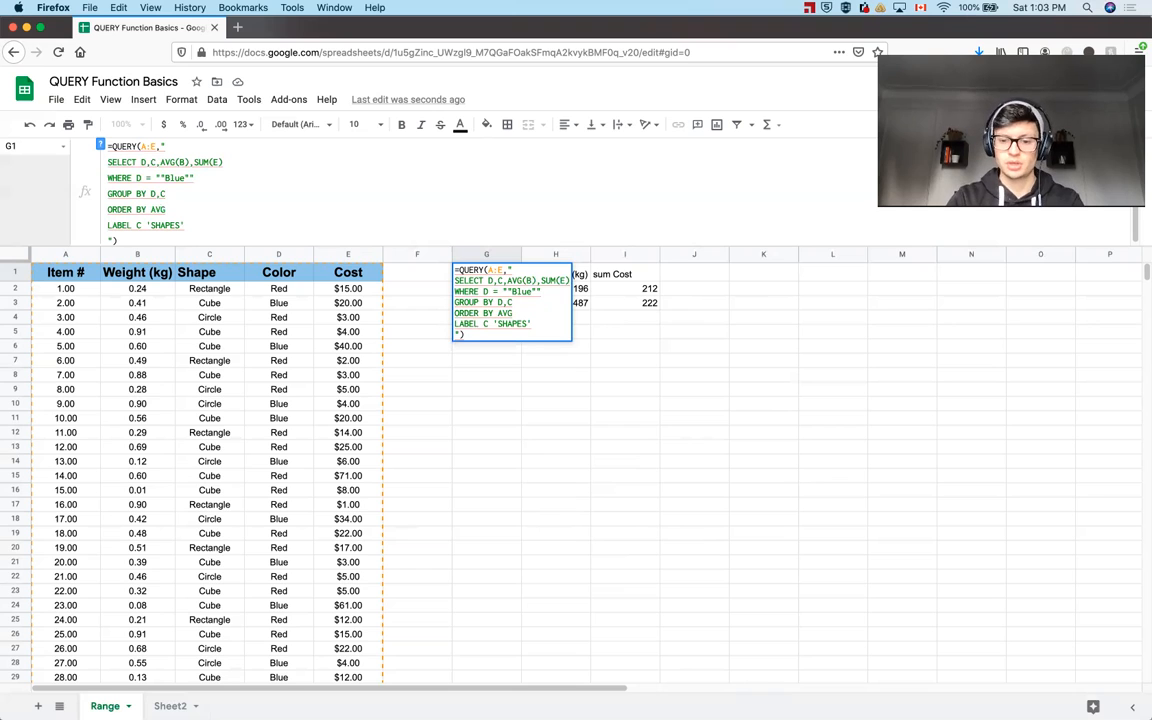
pyautogui.write('DESC')
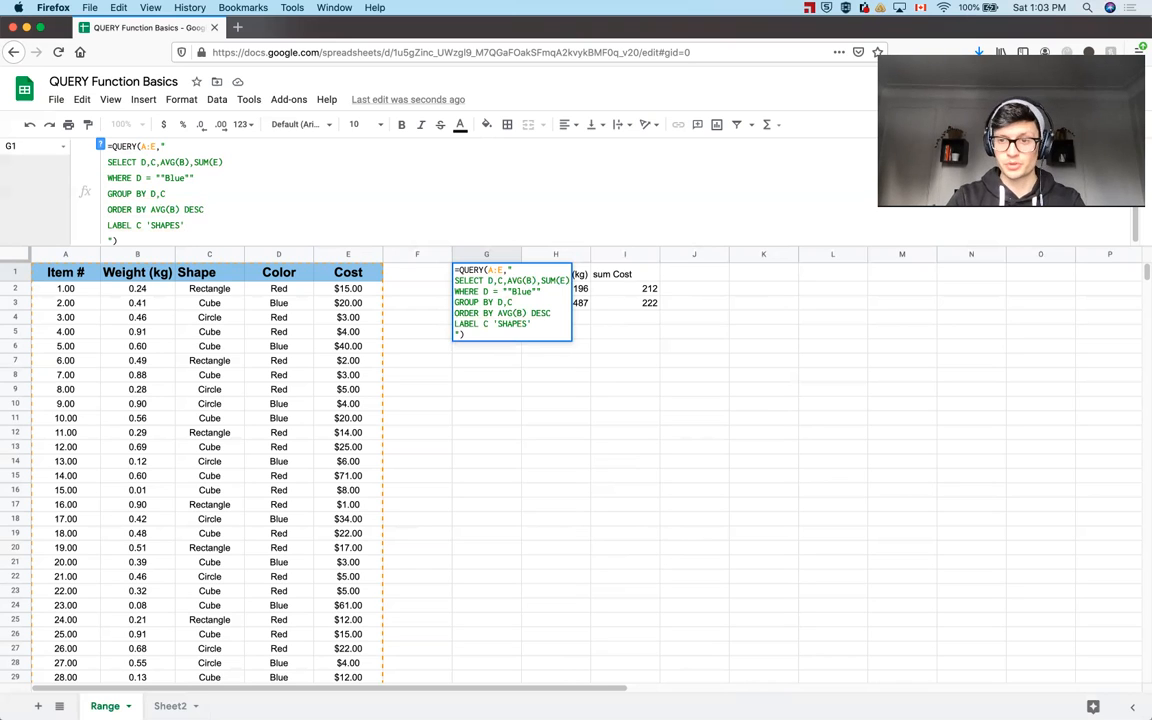
pyautogui.press('Return')
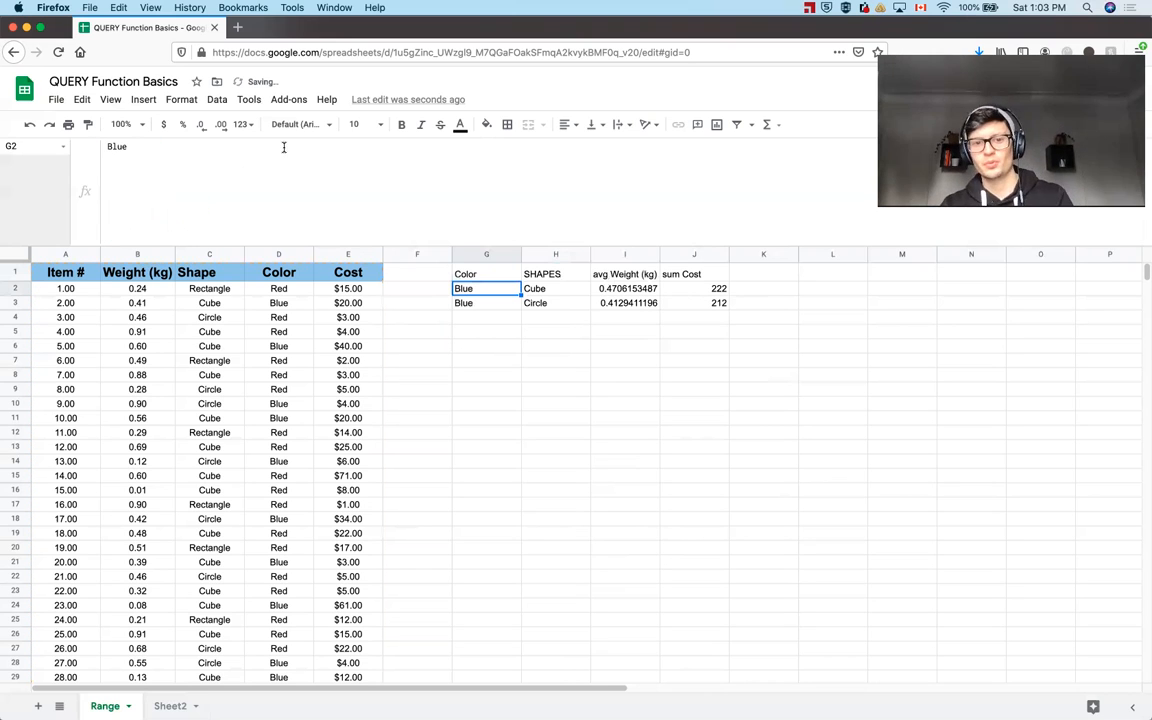
# Delete the whole WHERE line from the G1 query and enter the formula.
pyautogui.click(465, 279)
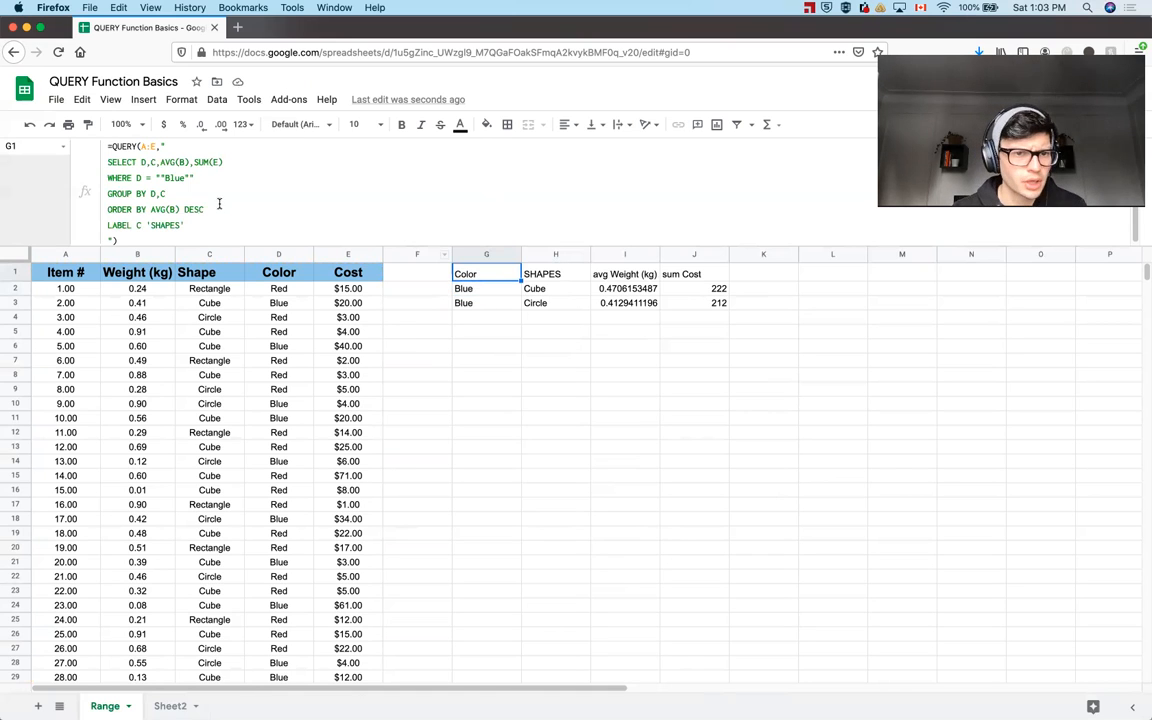
pyautogui.moveTo(195, 179); pyautogui.dragTo(100, 177)
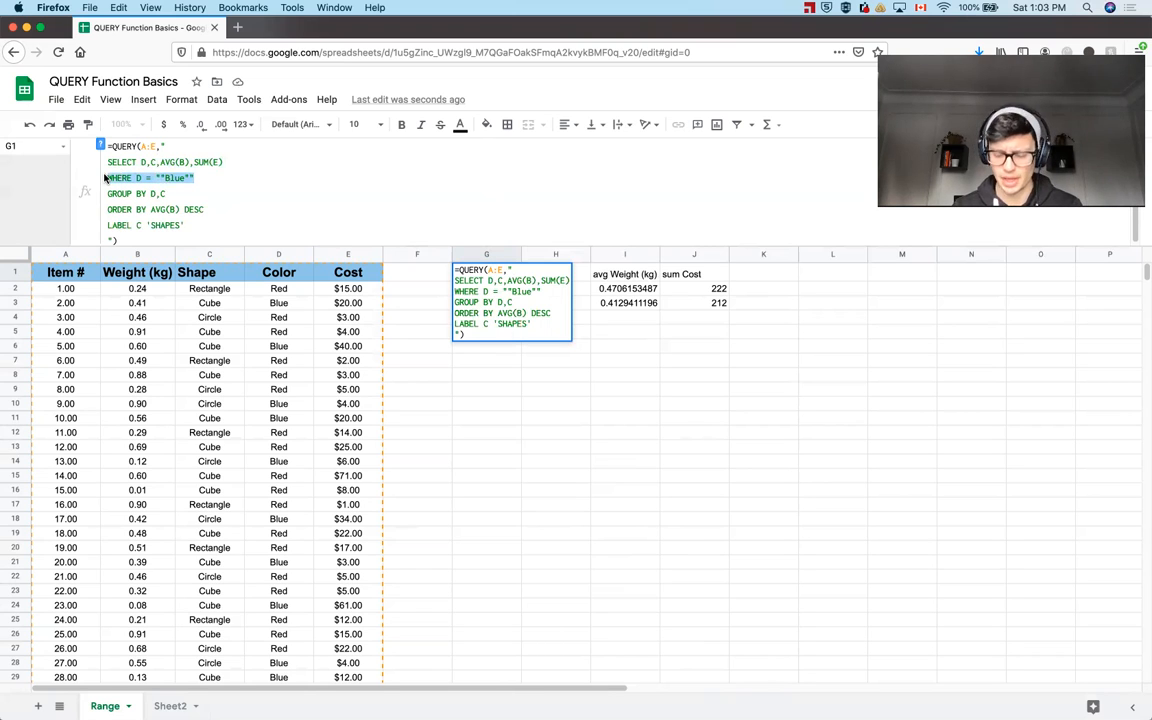
pyautogui.press('BackSpace')
pyautogui.press('BackSpace')
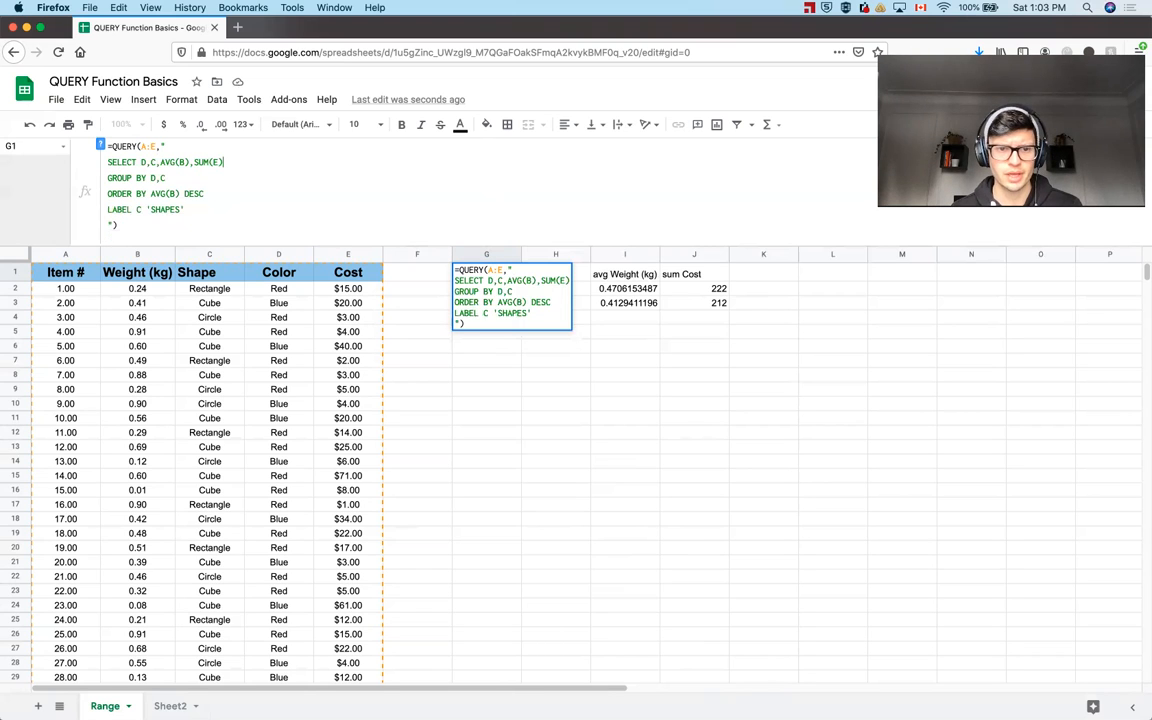
pyautogui.press('Return')
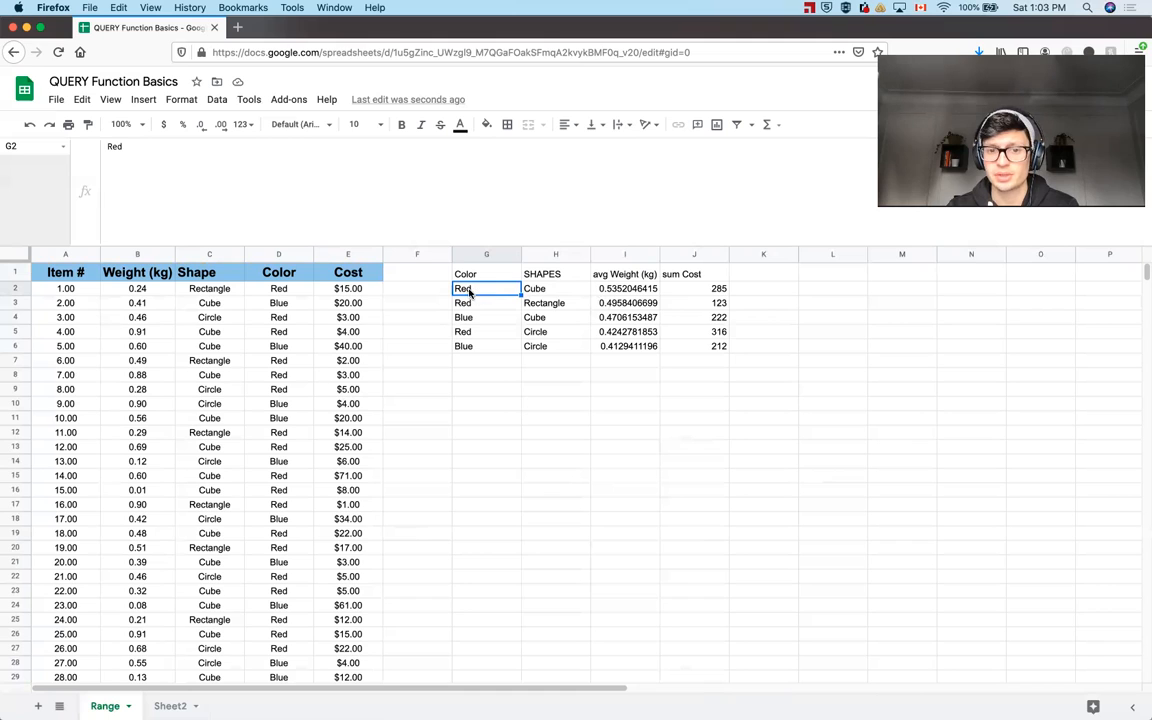
# Compare the average weights of the color and shape groups in the query output.
pyautogui.moveTo(648, 289); pyautogui.dragTo(666, 290)
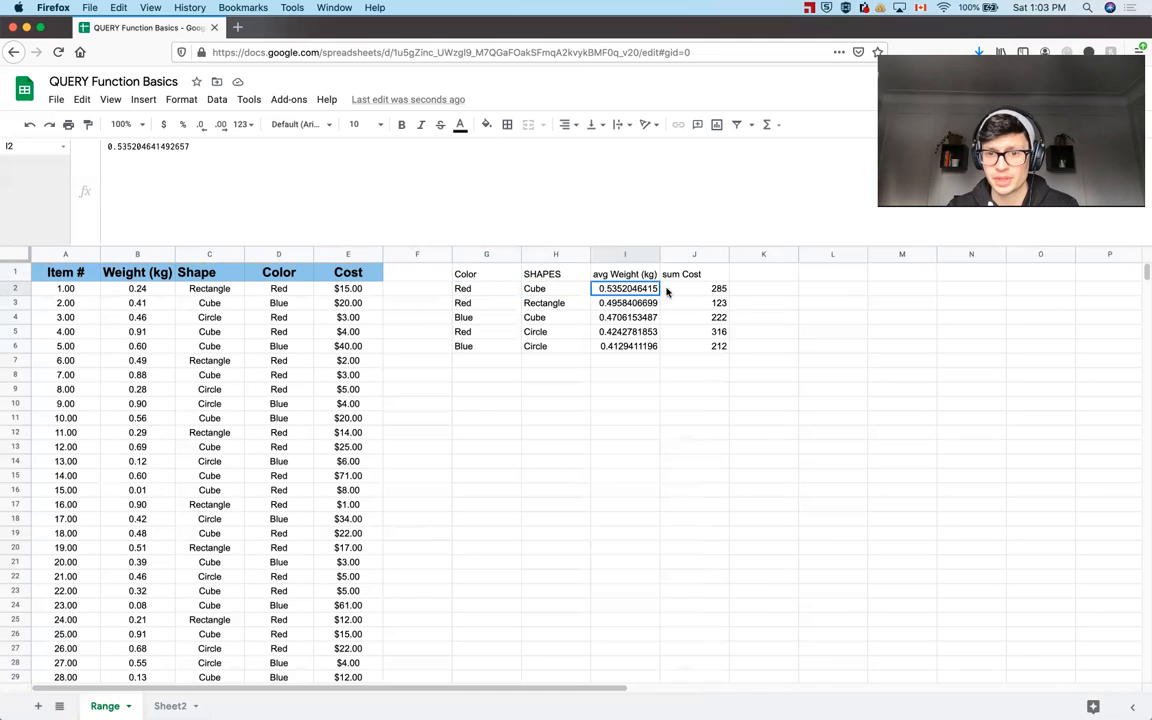
pyautogui.click(632, 289)
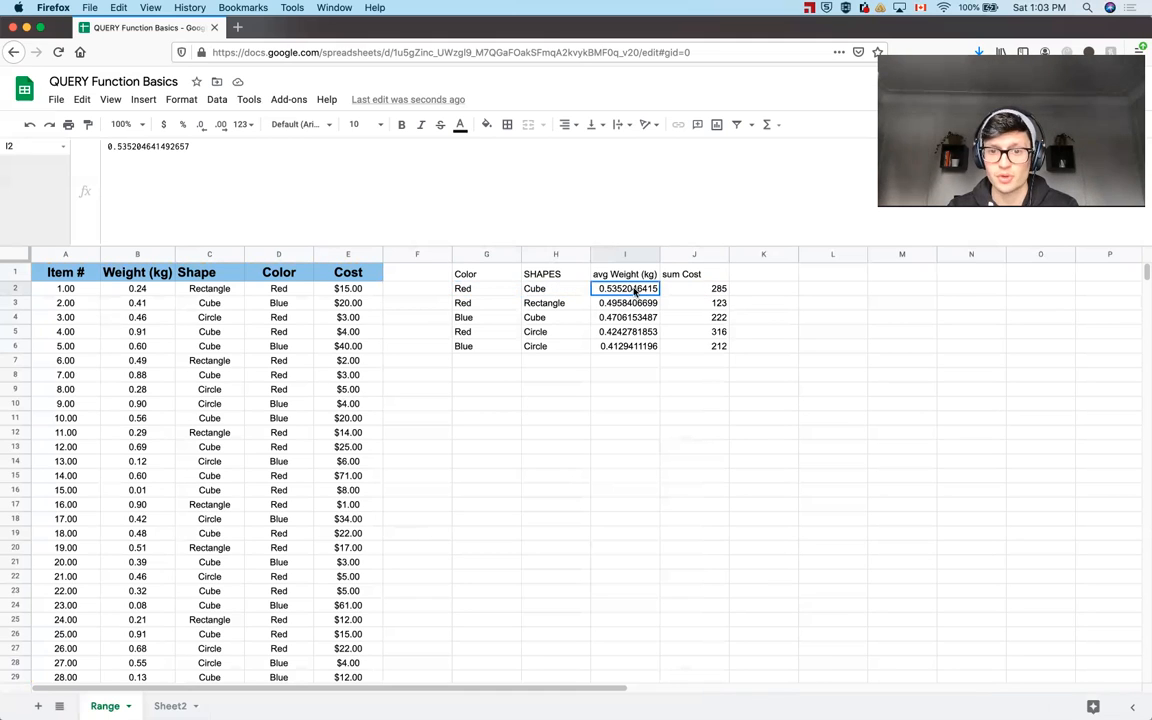
pyautogui.moveTo(476, 347); pyautogui.dragTo(546, 348)
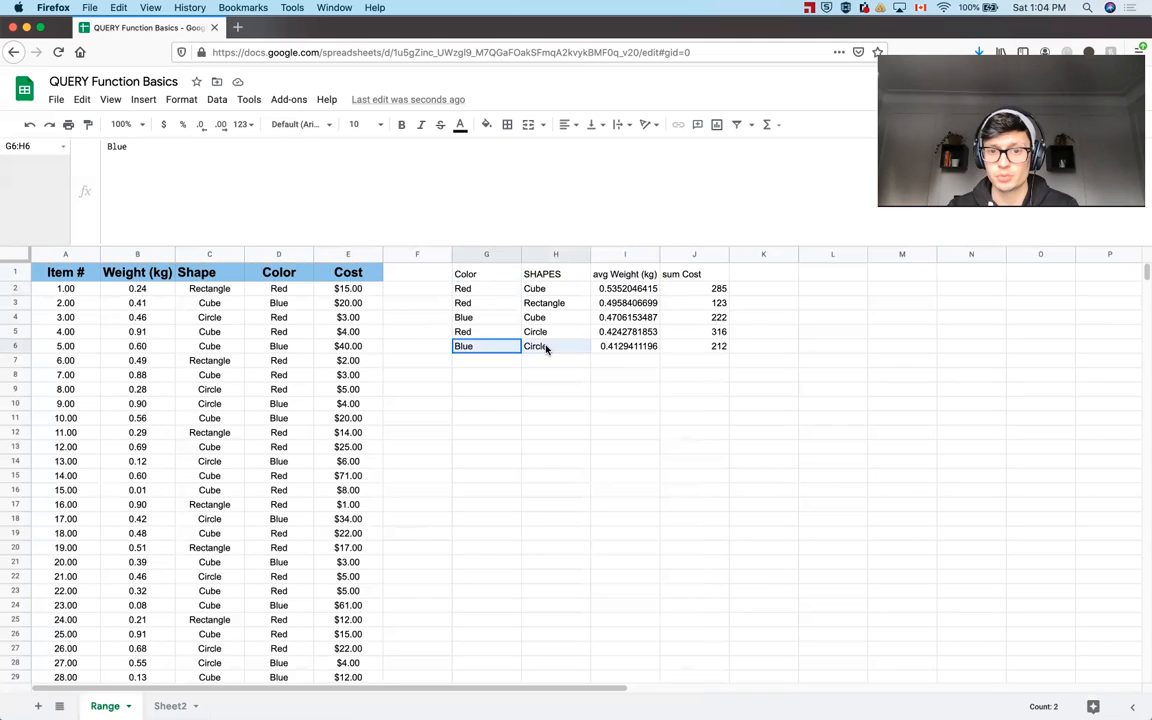
pyautogui.click(625, 290)
pyautogui.moveTo(625, 292); pyautogui.dragTo(630, 311)
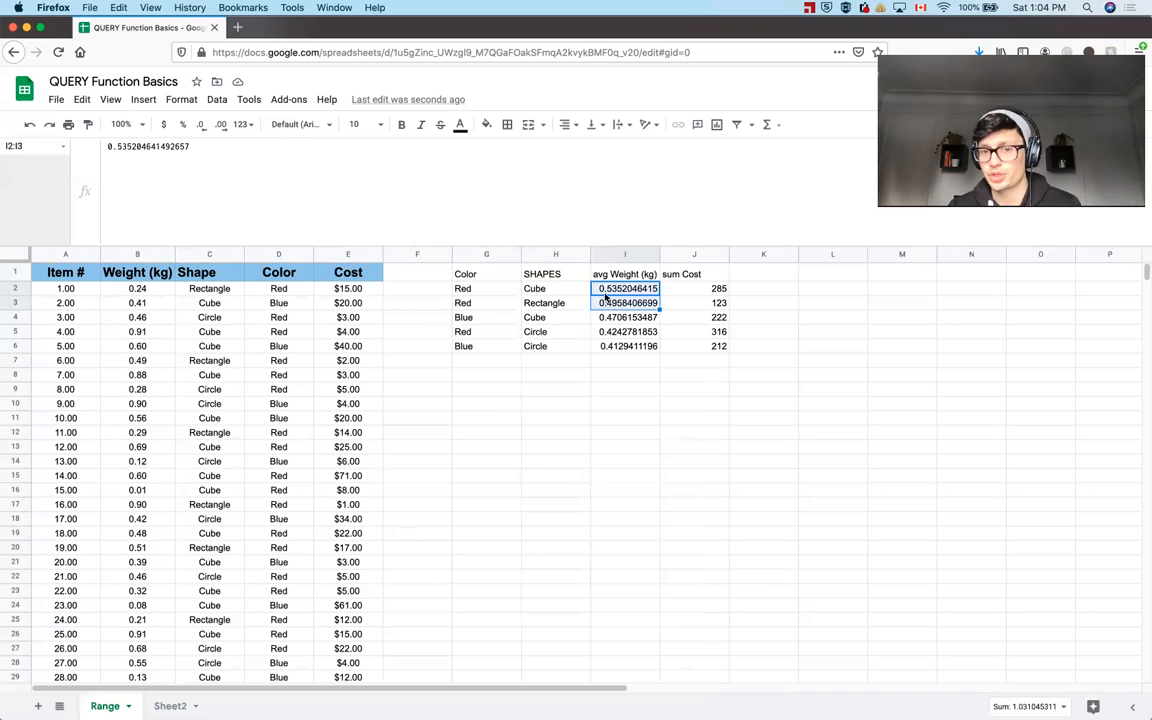
# Change the G1 query's sort line to ORDER BY SUM(E) DESC and enter the formula.
pyautogui.click(482, 274)
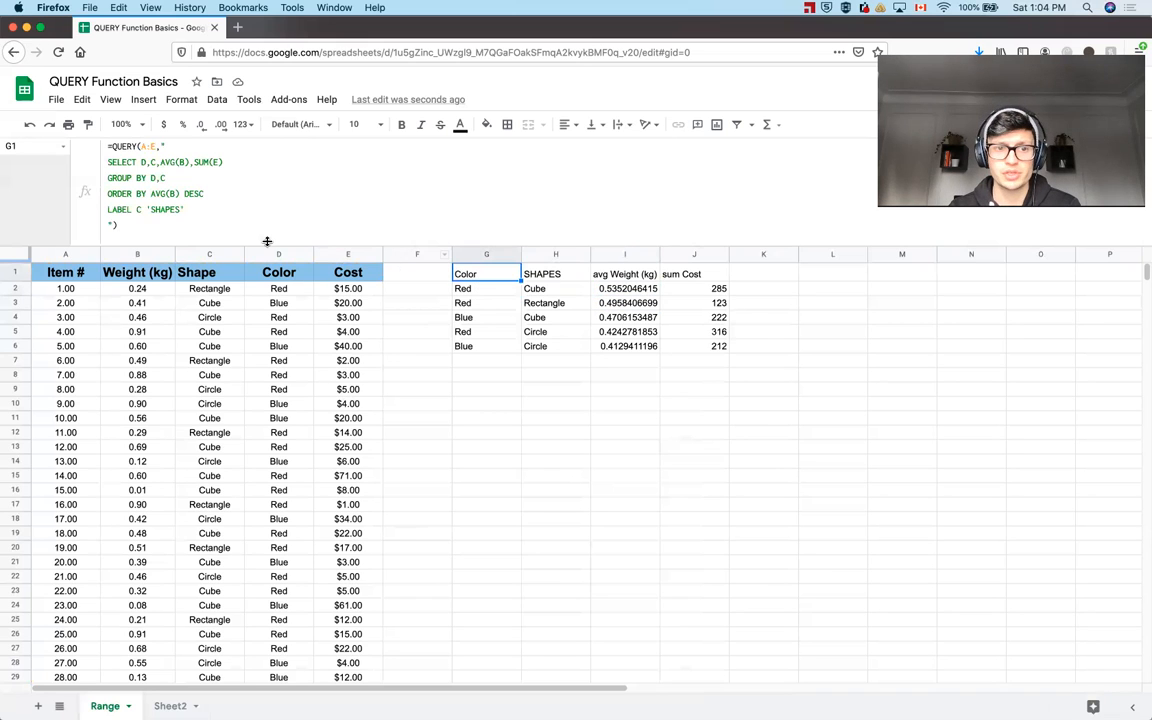
pyautogui.click(158, 191)
pyautogui.doubleClick(158, 191)
pyautogui.write('SUM(')
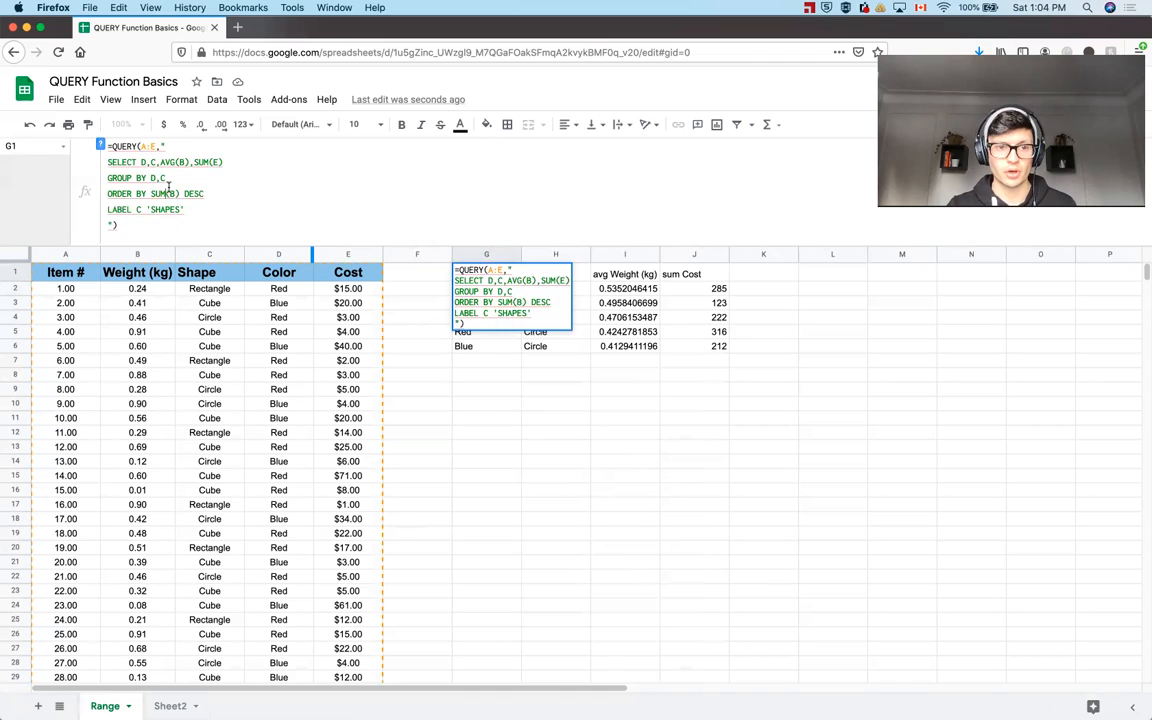
pyautogui.write('E')
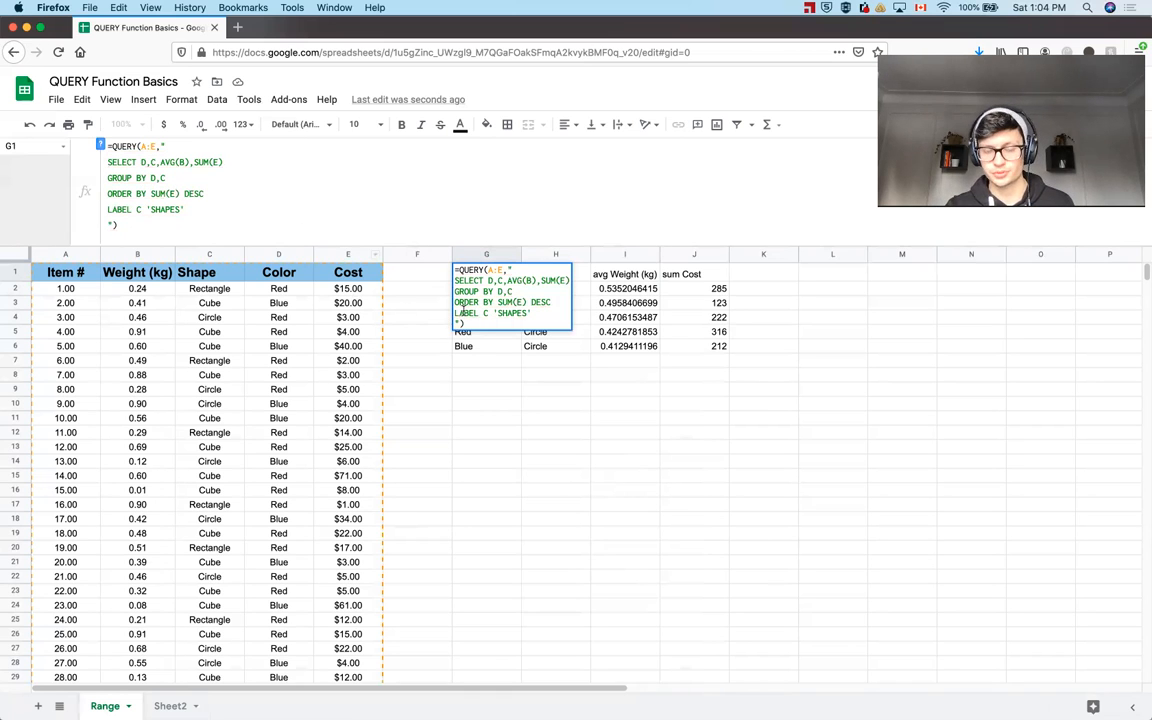
pyautogui.press('Return')
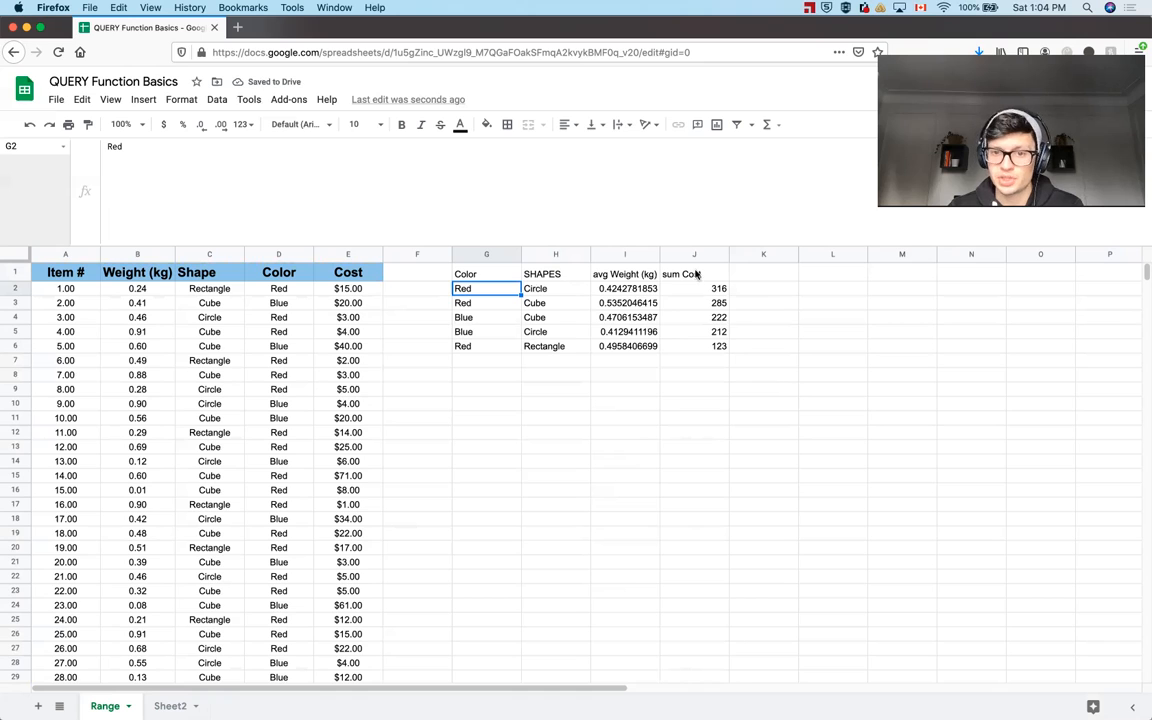
# Reduce the avg Weight (kg) output in I1:I6 to two decimal places and center it horizontally.
pyautogui.moveTo(635, 273); pyautogui.dragTo(620, 346)
pyautogui.click(203, 126)
pyautogui.click(203, 126)
pyautogui.click(203, 126)
pyautogui.click(203, 126)
pyautogui.click(203, 126)
pyautogui.click(203, 126)
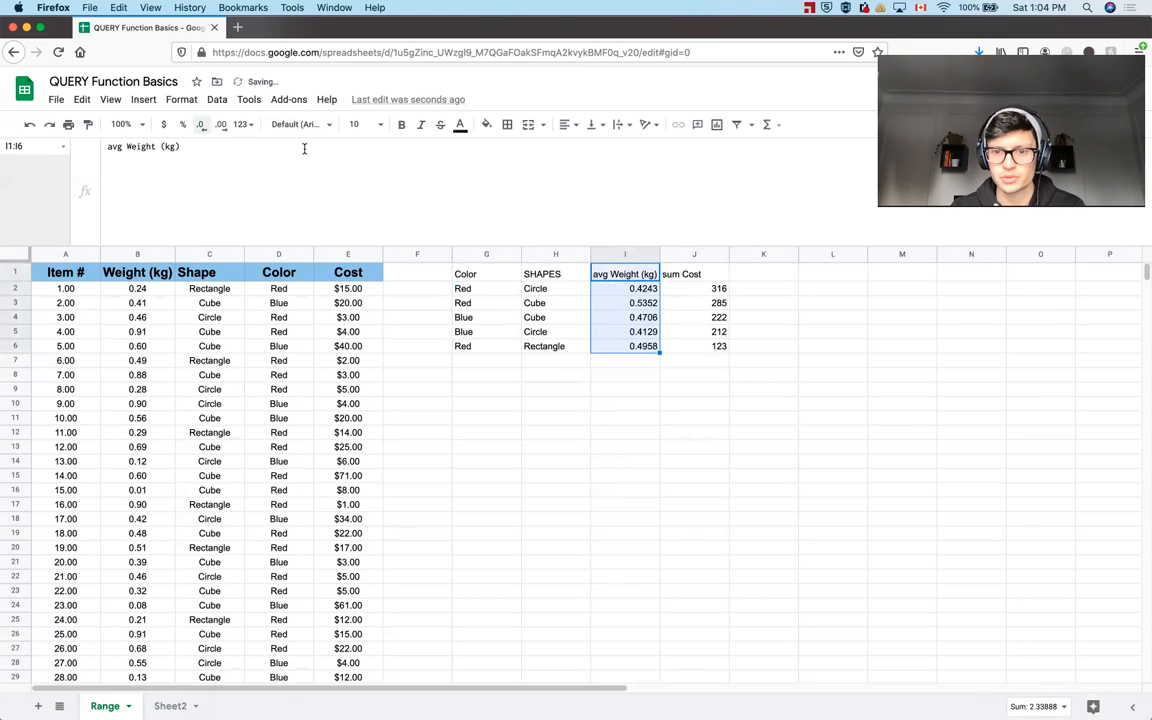
pyautogui.click(203, 126)
pyautogui.click(203, 126)
pyautogui.click(568, 127)
pyautogui.click(583, 147)
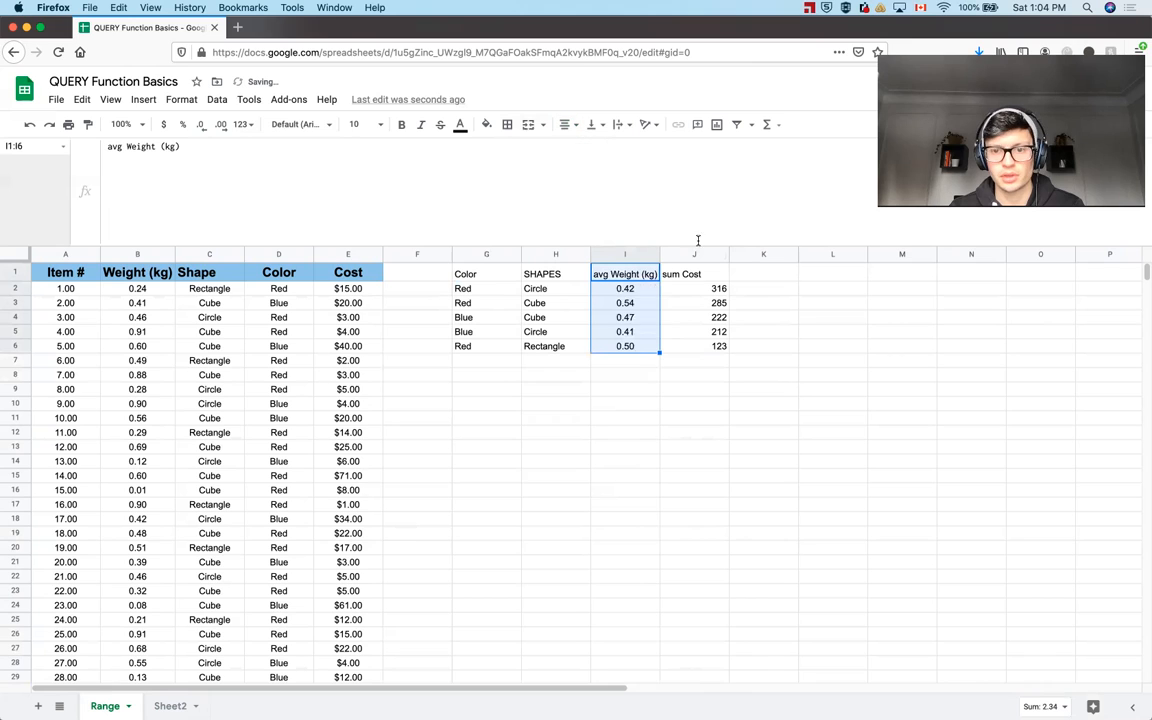
# Format the sum Cost output in J1:J6 as currency.
pyautogui.moveTo(693, 273); pyautogui.dragTo(690, 346)
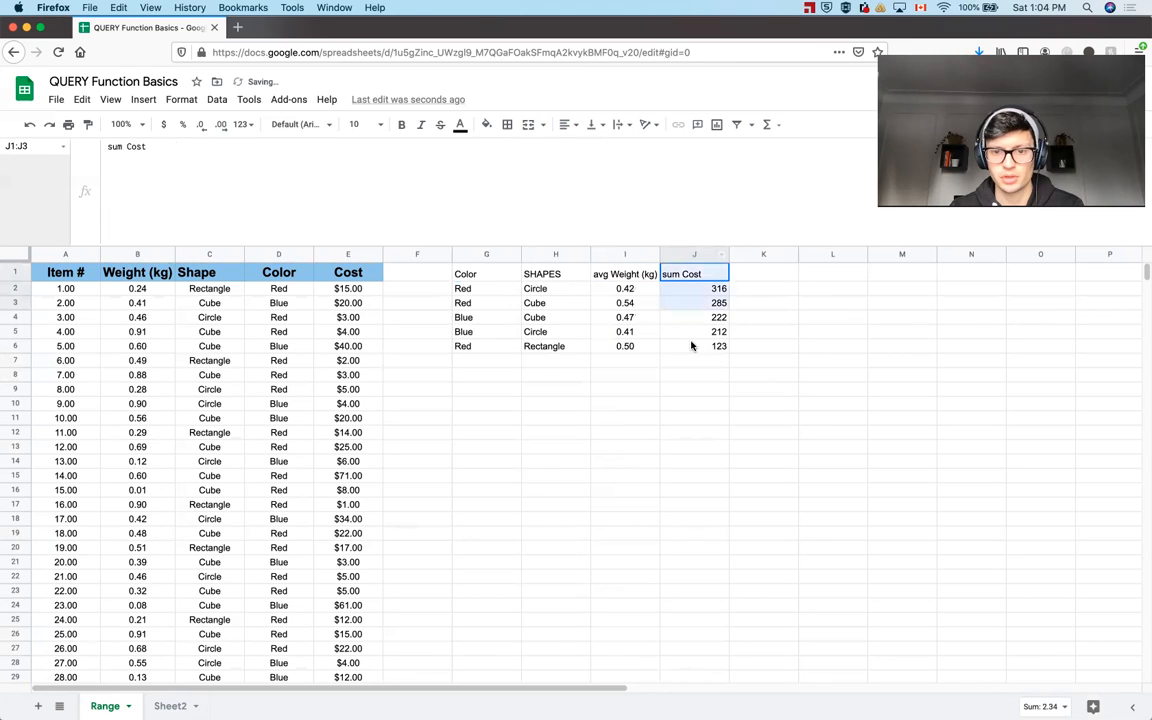
pyautogui.click(164, 124)
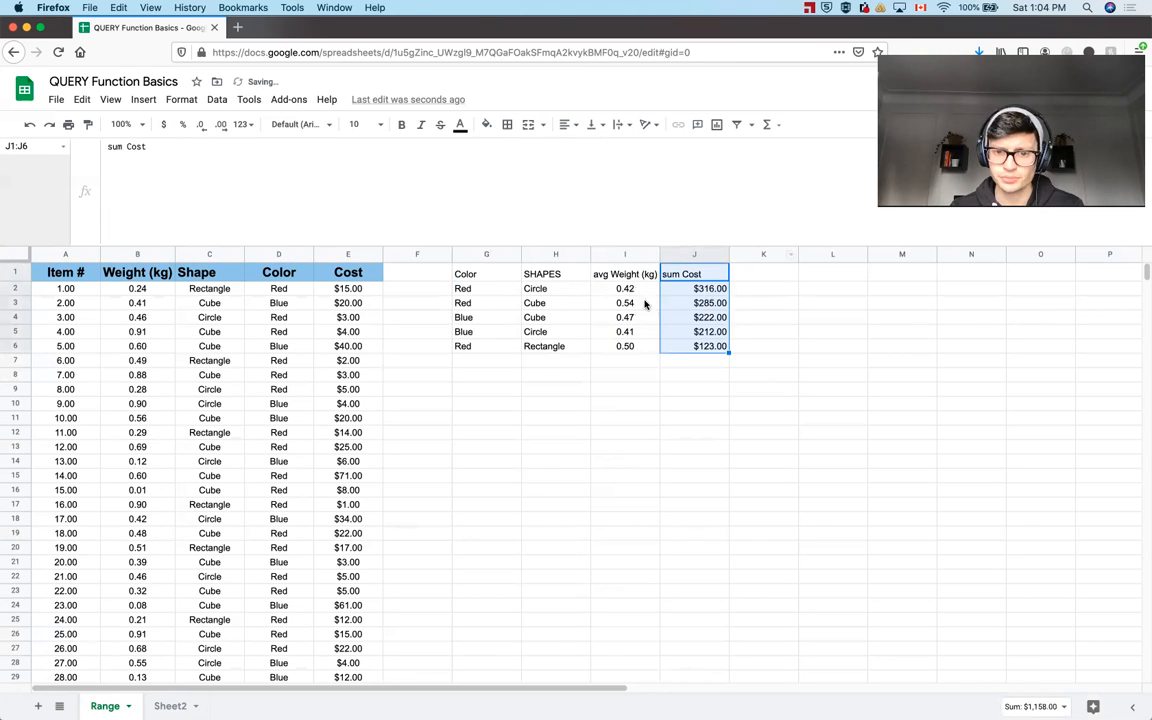
pyautogui.click(782, 345)
# Review the output rows ranked by total cost and the G1 query that produces them.
pyautogui.moveTo(463, 288); pyautogui.dragTo(700, 291)
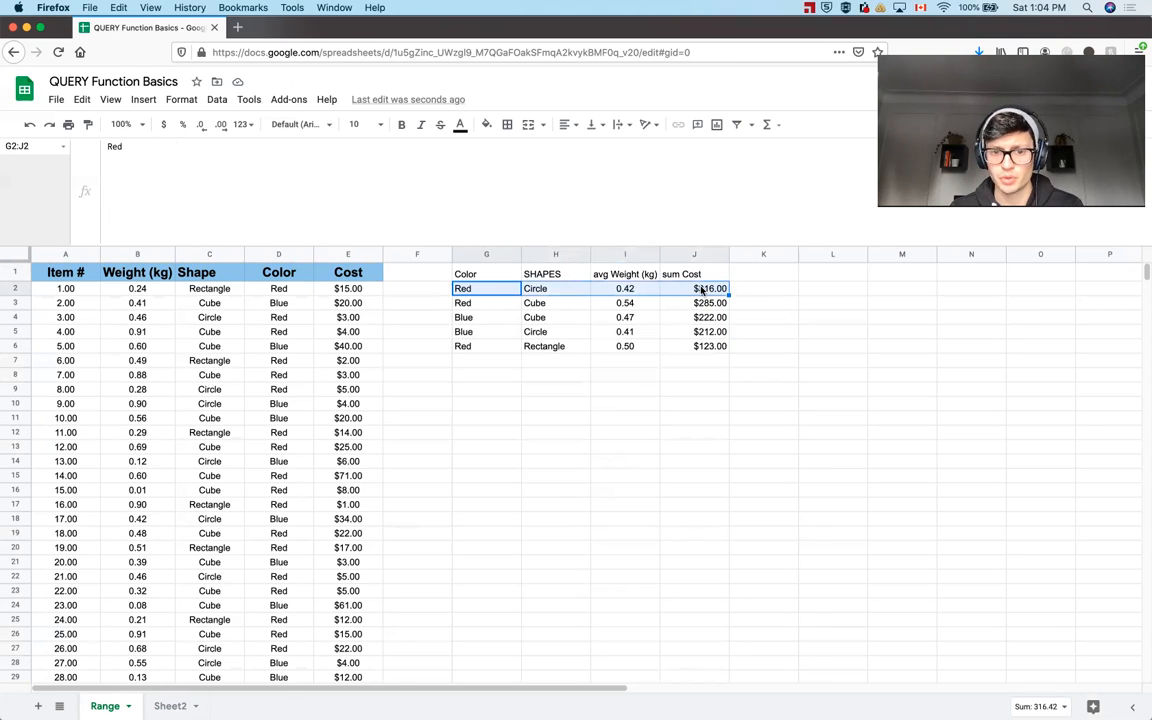
pyautogui.moveTo(486, 303); pyautogui.dragTo(697, 305)
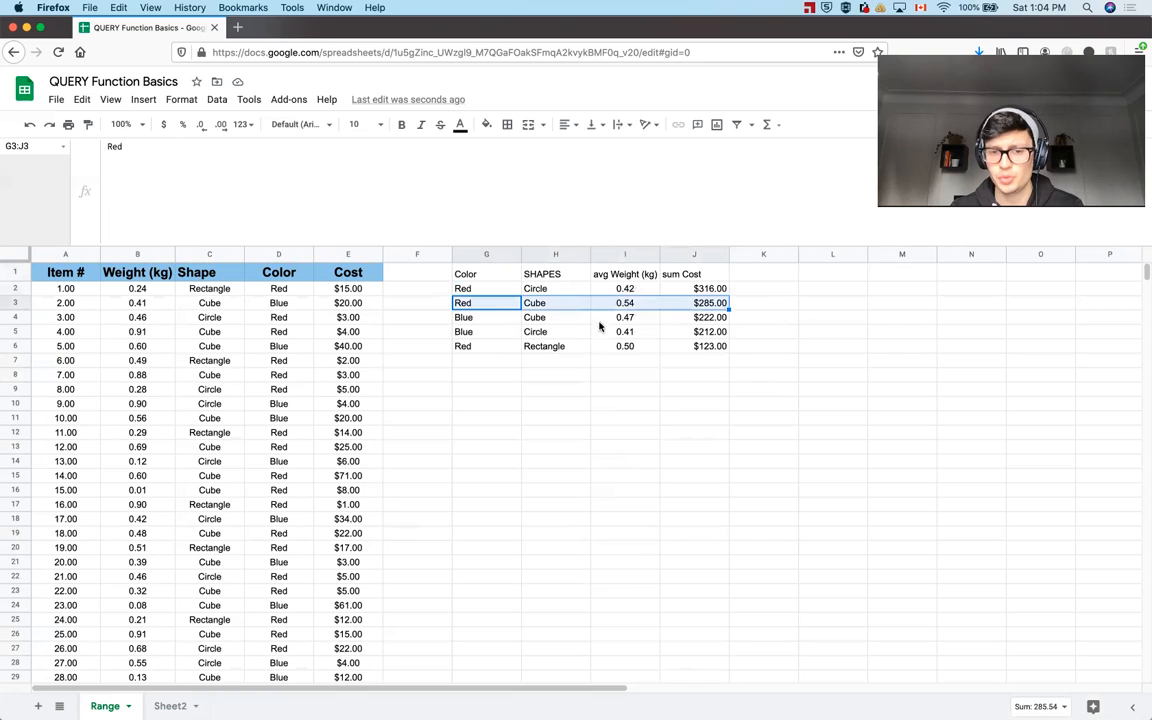
pyautogui.click(474, 346)
pyautogui.moveTo(558, 348); pyautogui.dragTo(720, 345)
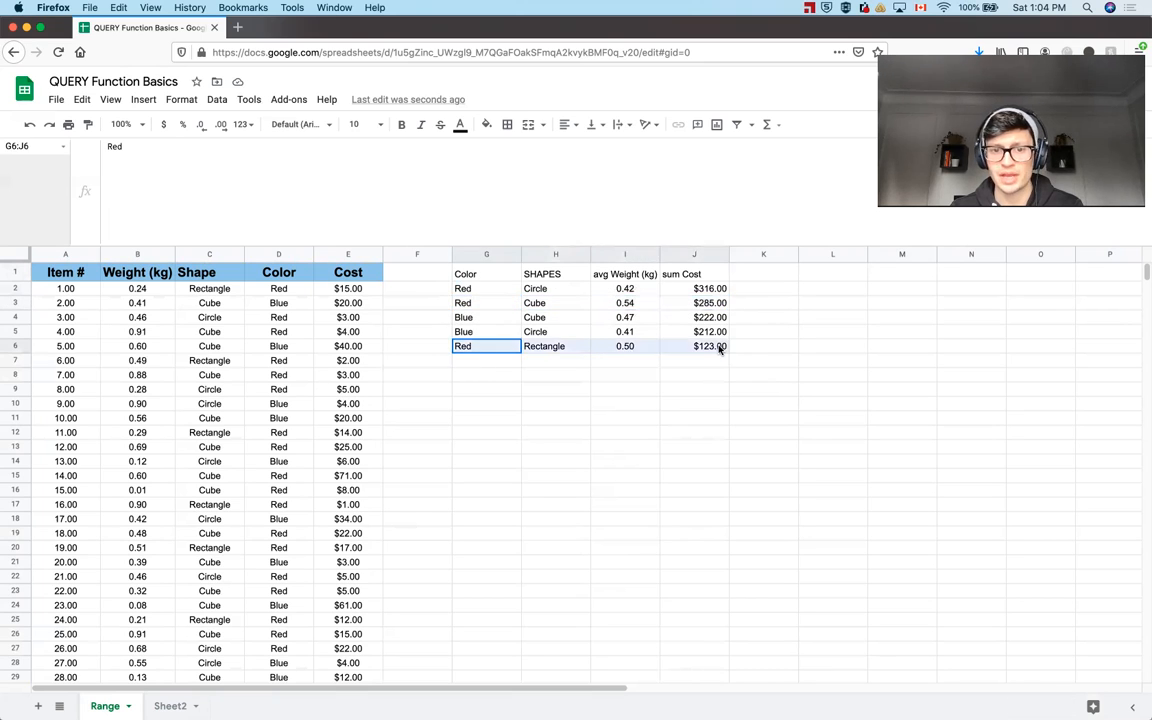
pyautogui.click(473, 278)
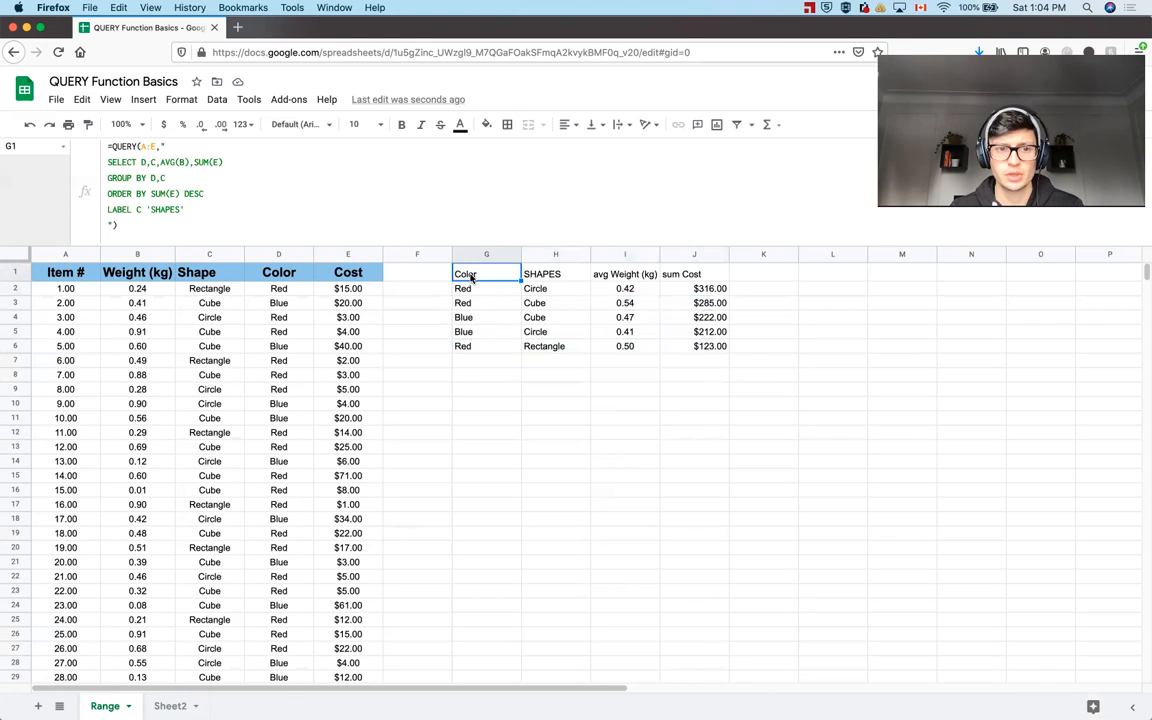